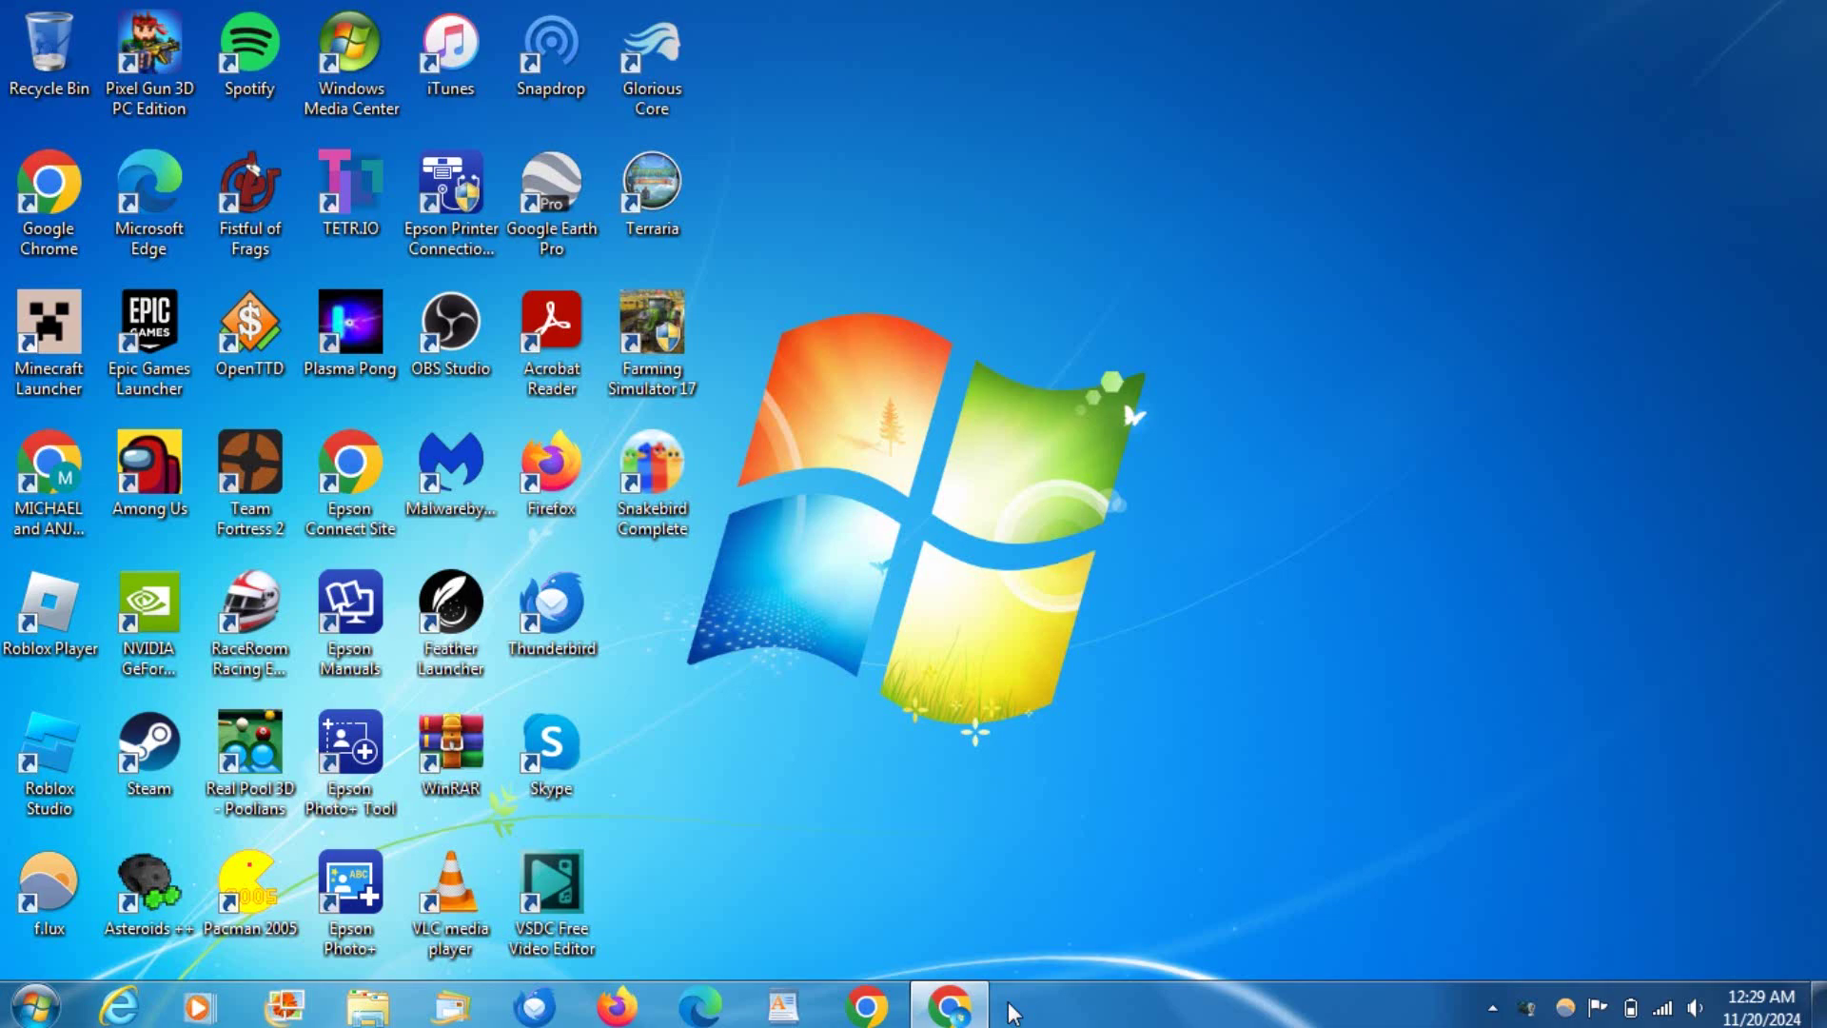
Restore Chrome's New Tab window and search Google for 'picasa download'.
{"action": "mouse_move", "coordinate": [986, 1012]}
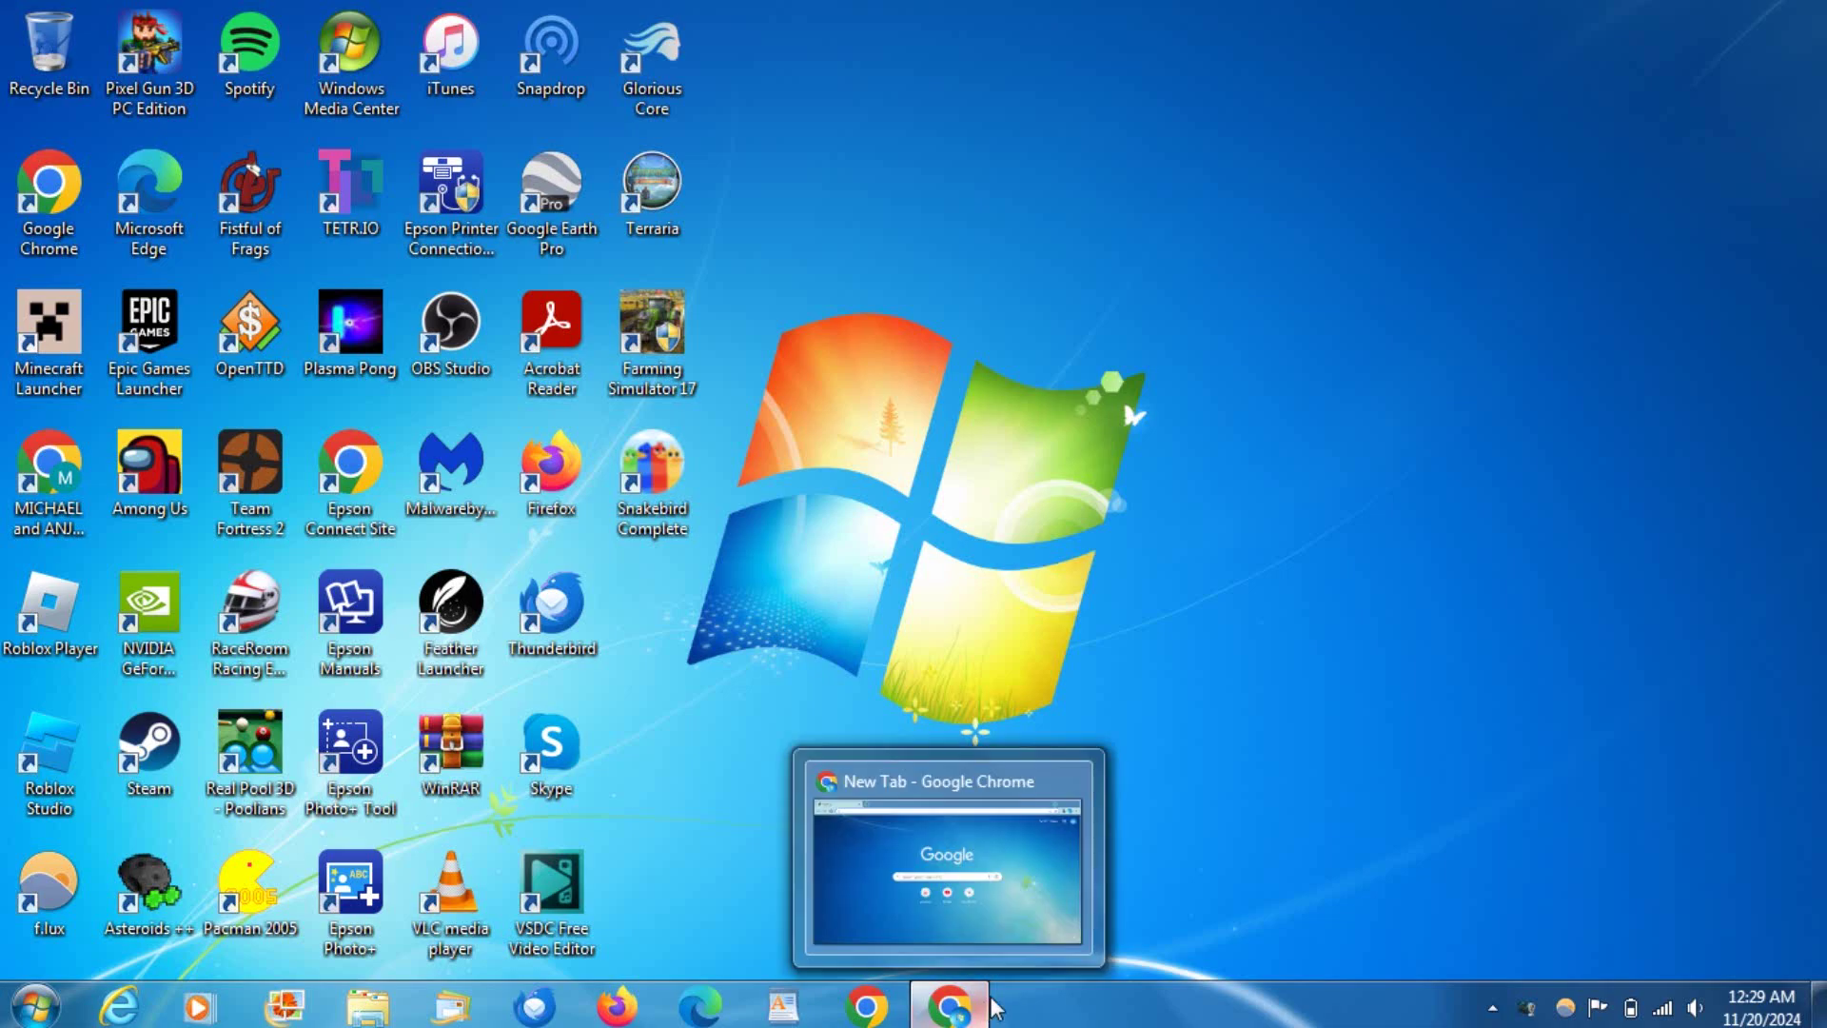
{"action": "mouse_move", "coordinate": [955, 961]}
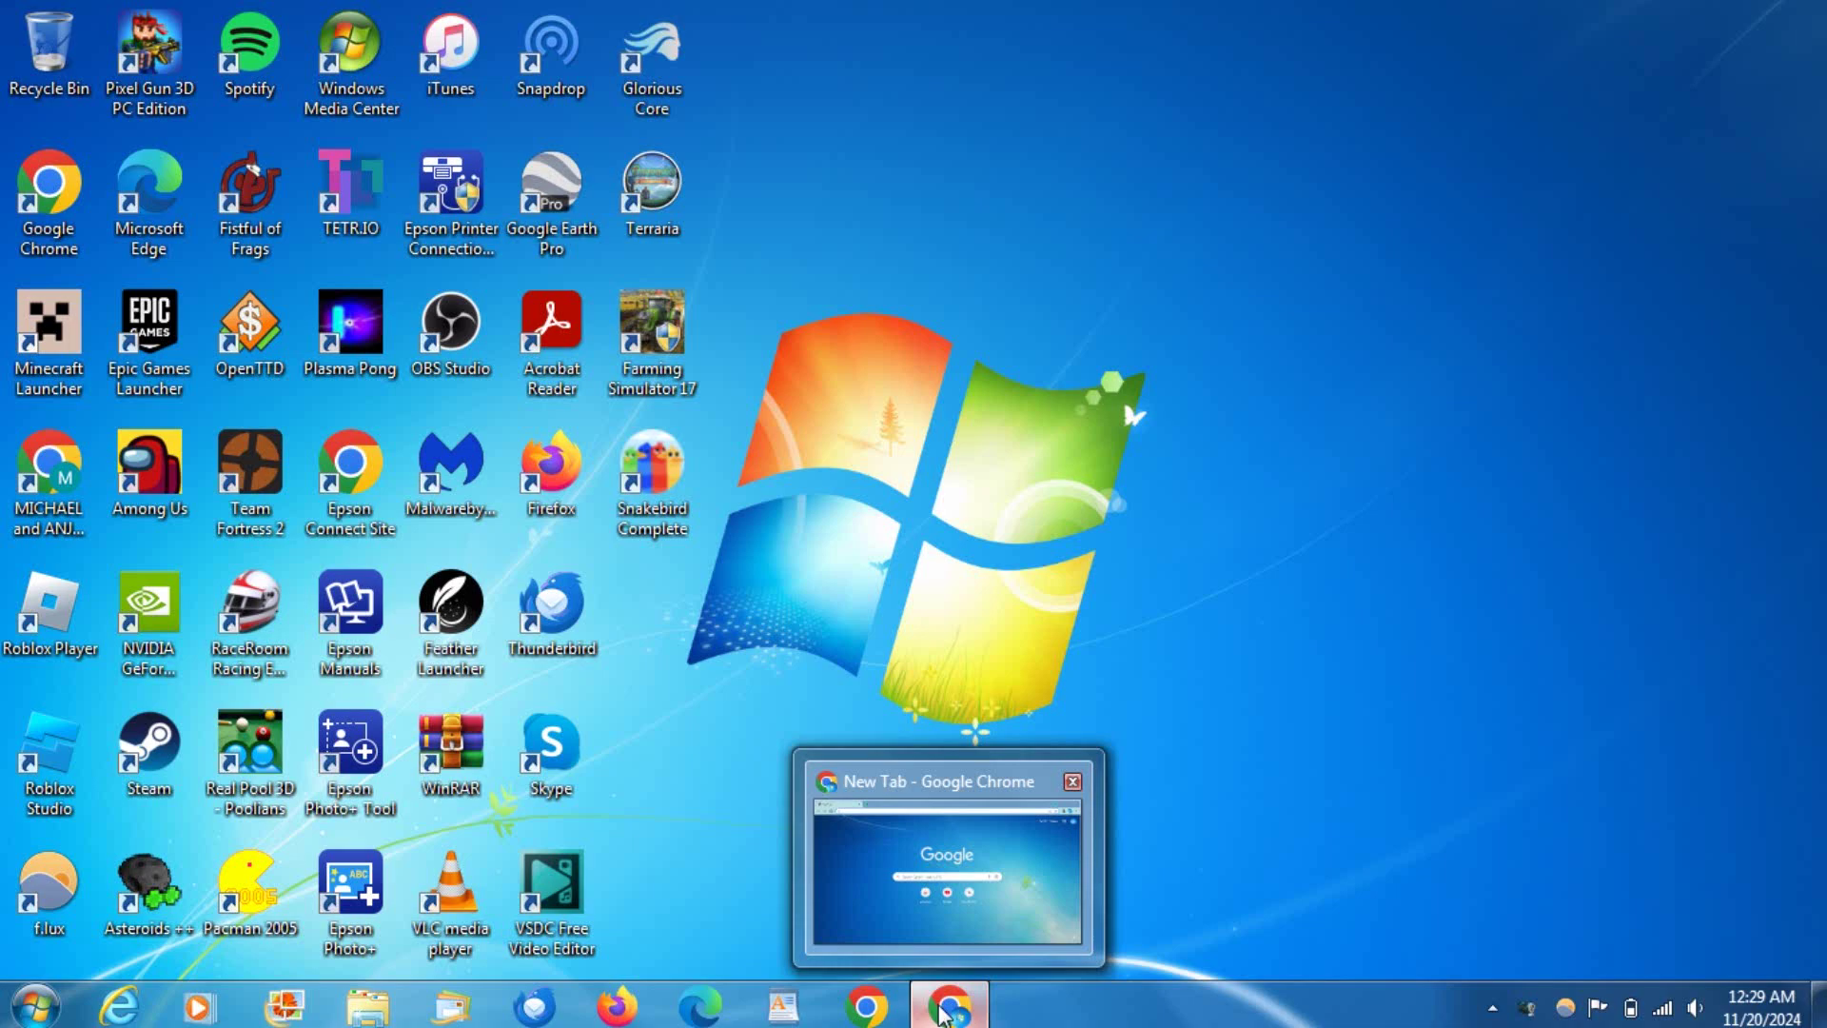
{"action": "left_click", "coordinate": [946, 1009]}
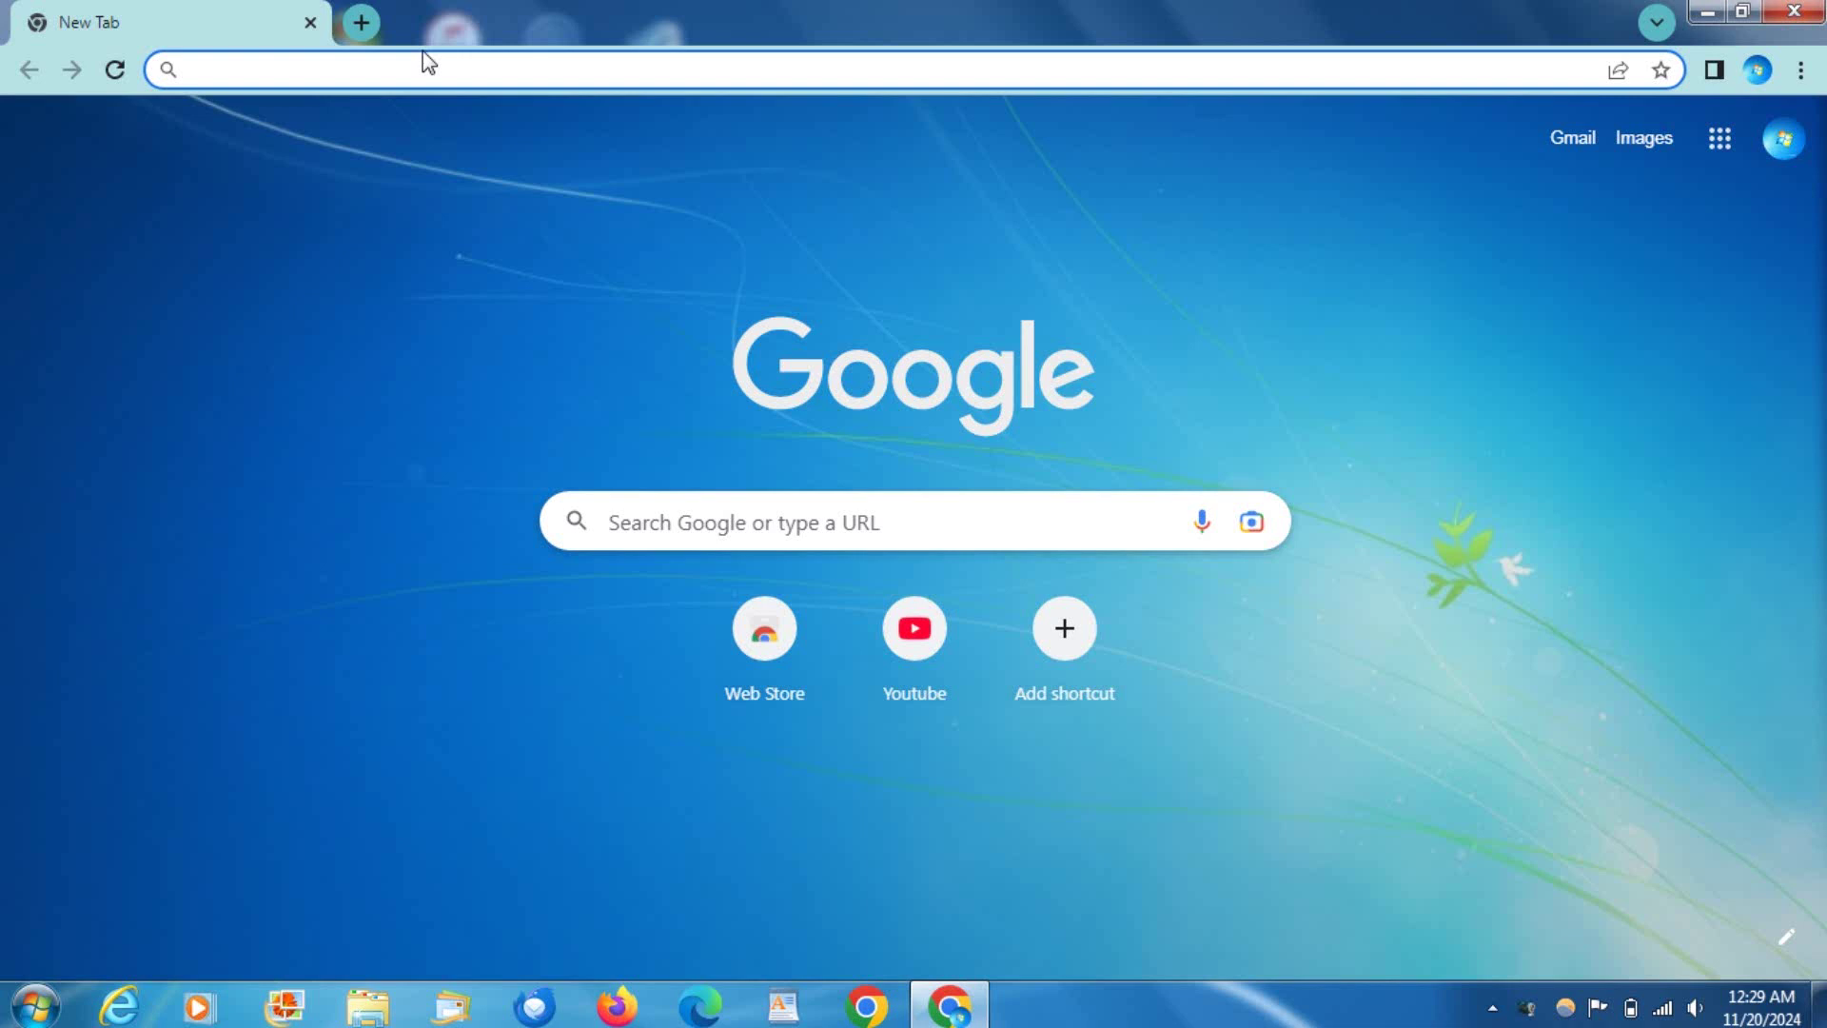
{"action": "type", "text": "p"}
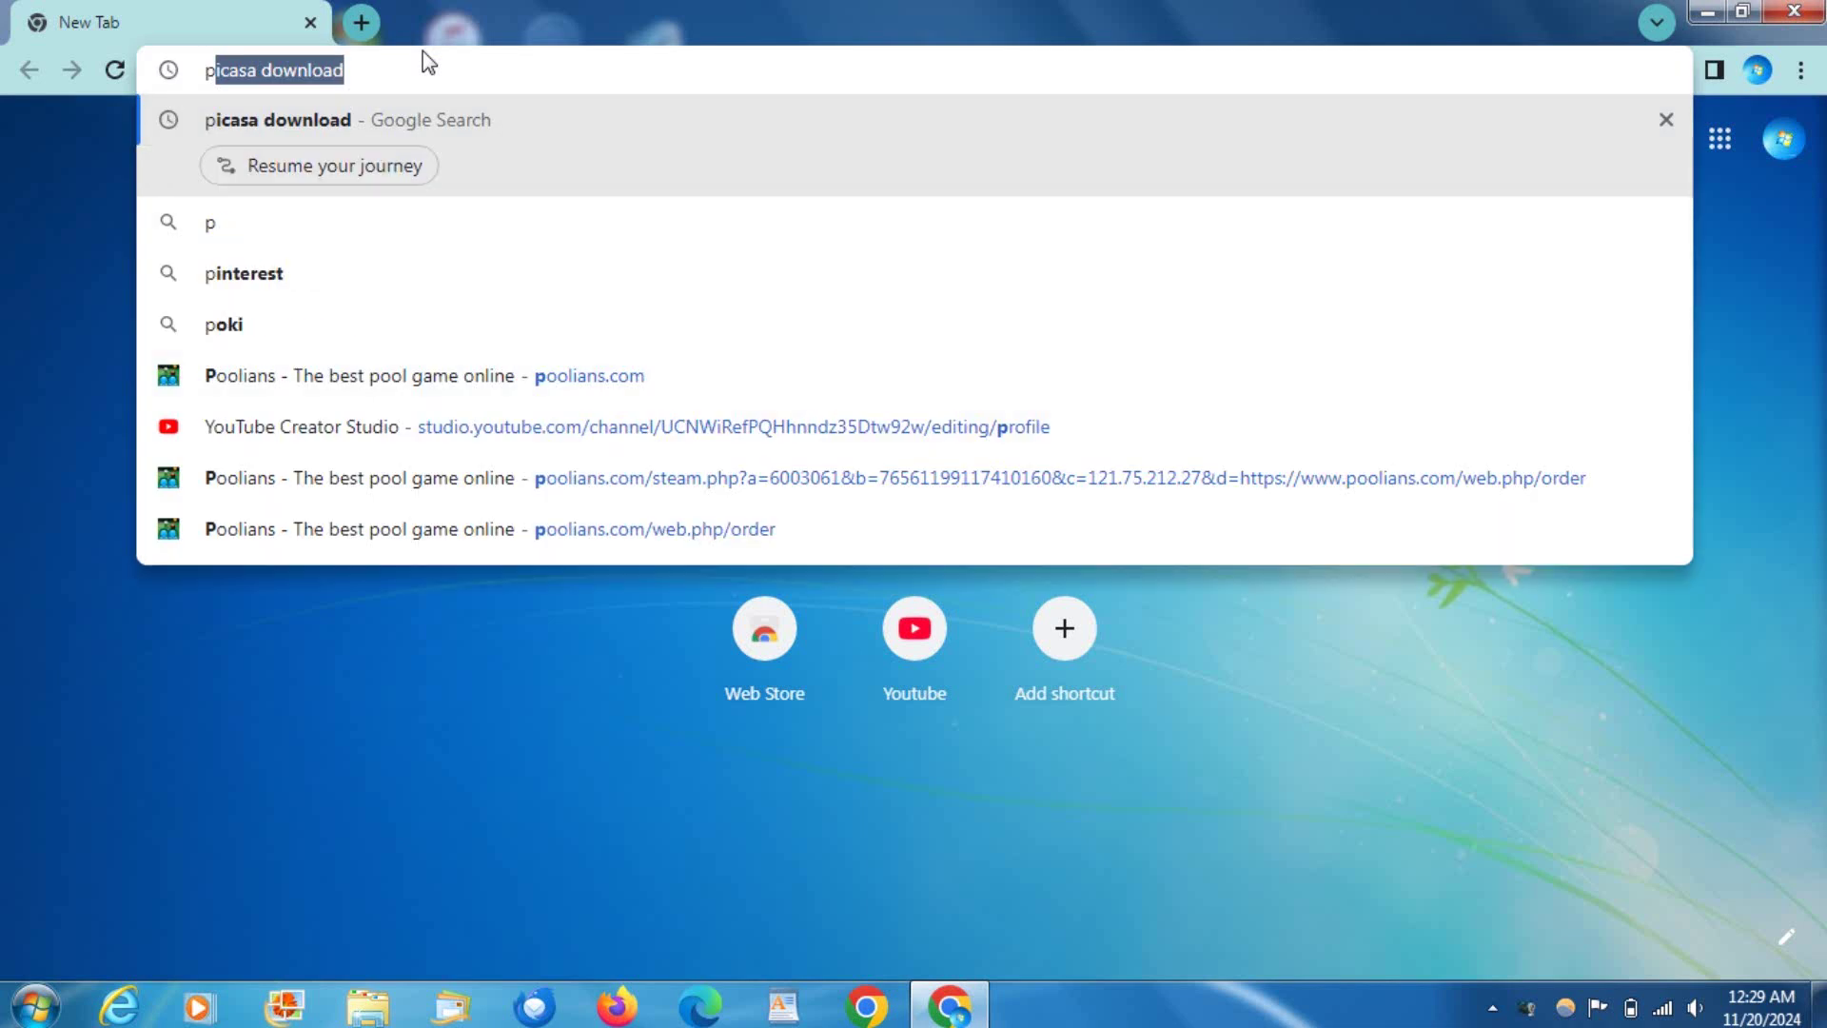
{"action": "key", "text": "Return"}
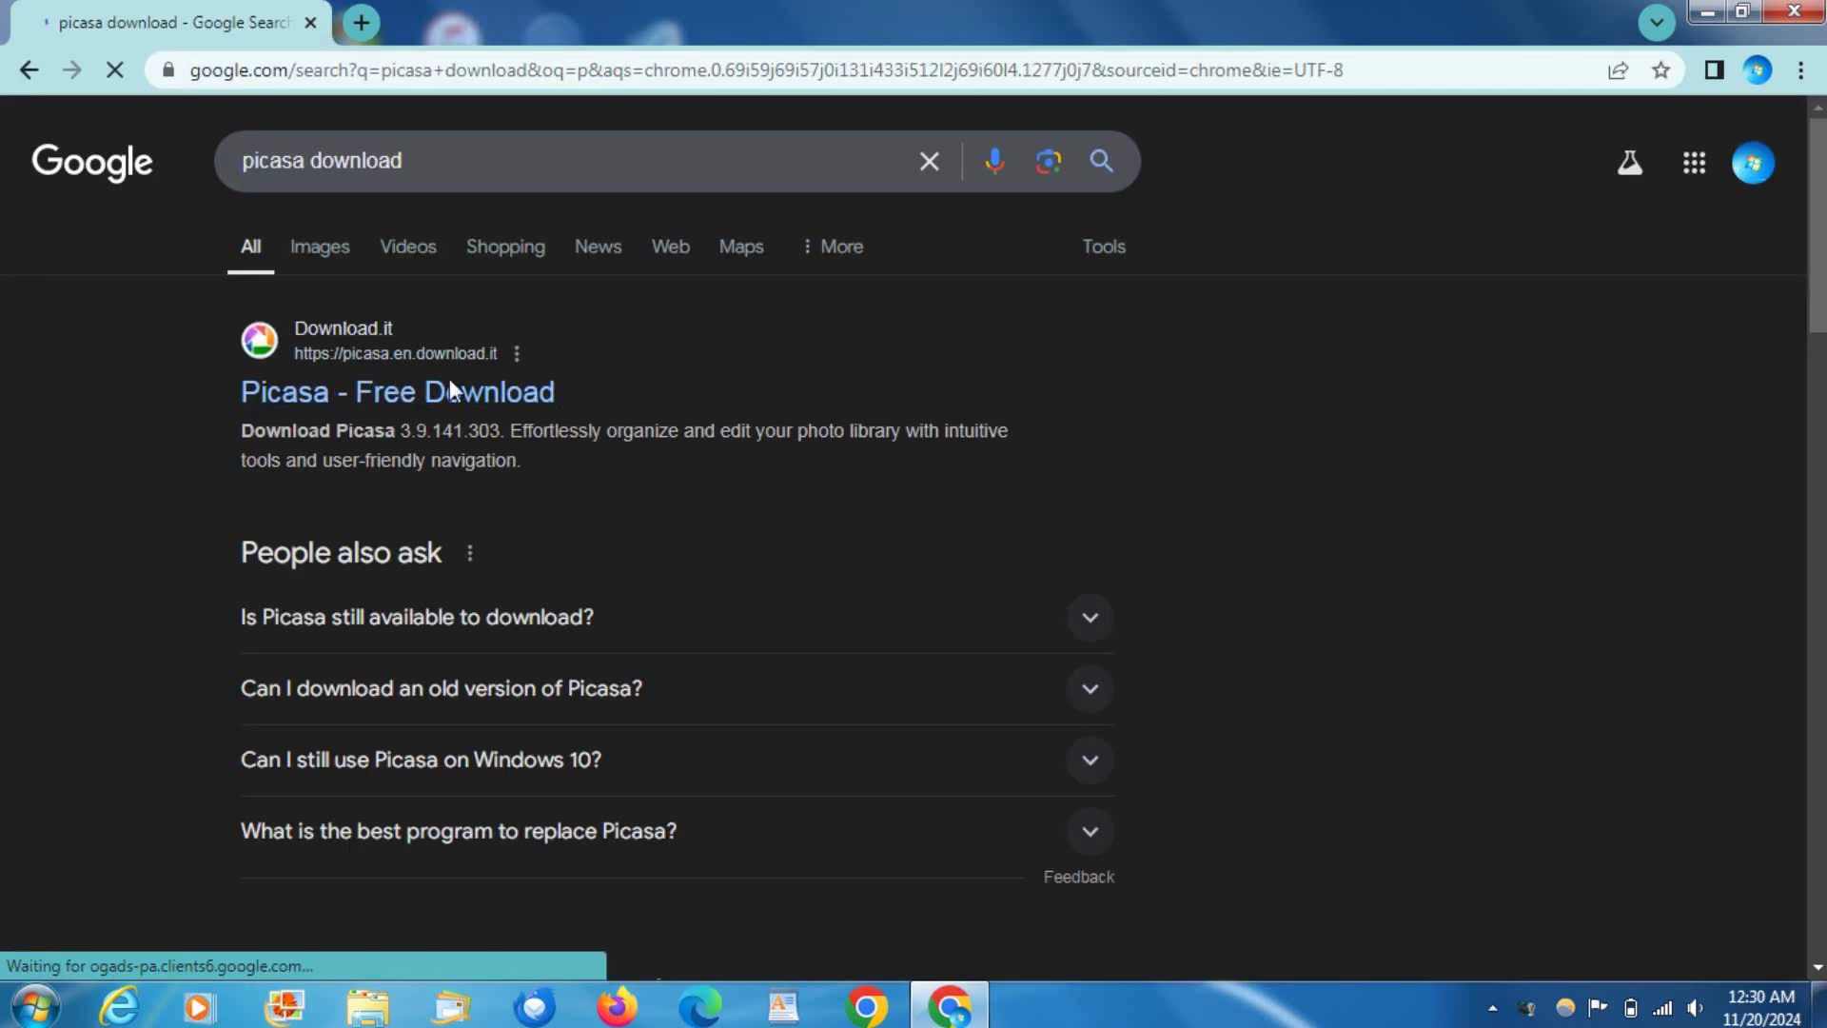
Open Download.it's Picasa 3.9.141.303 page, collapse the bottom ad and request the free download.
{"action": "left_click", "coordinate": [305, 411]}
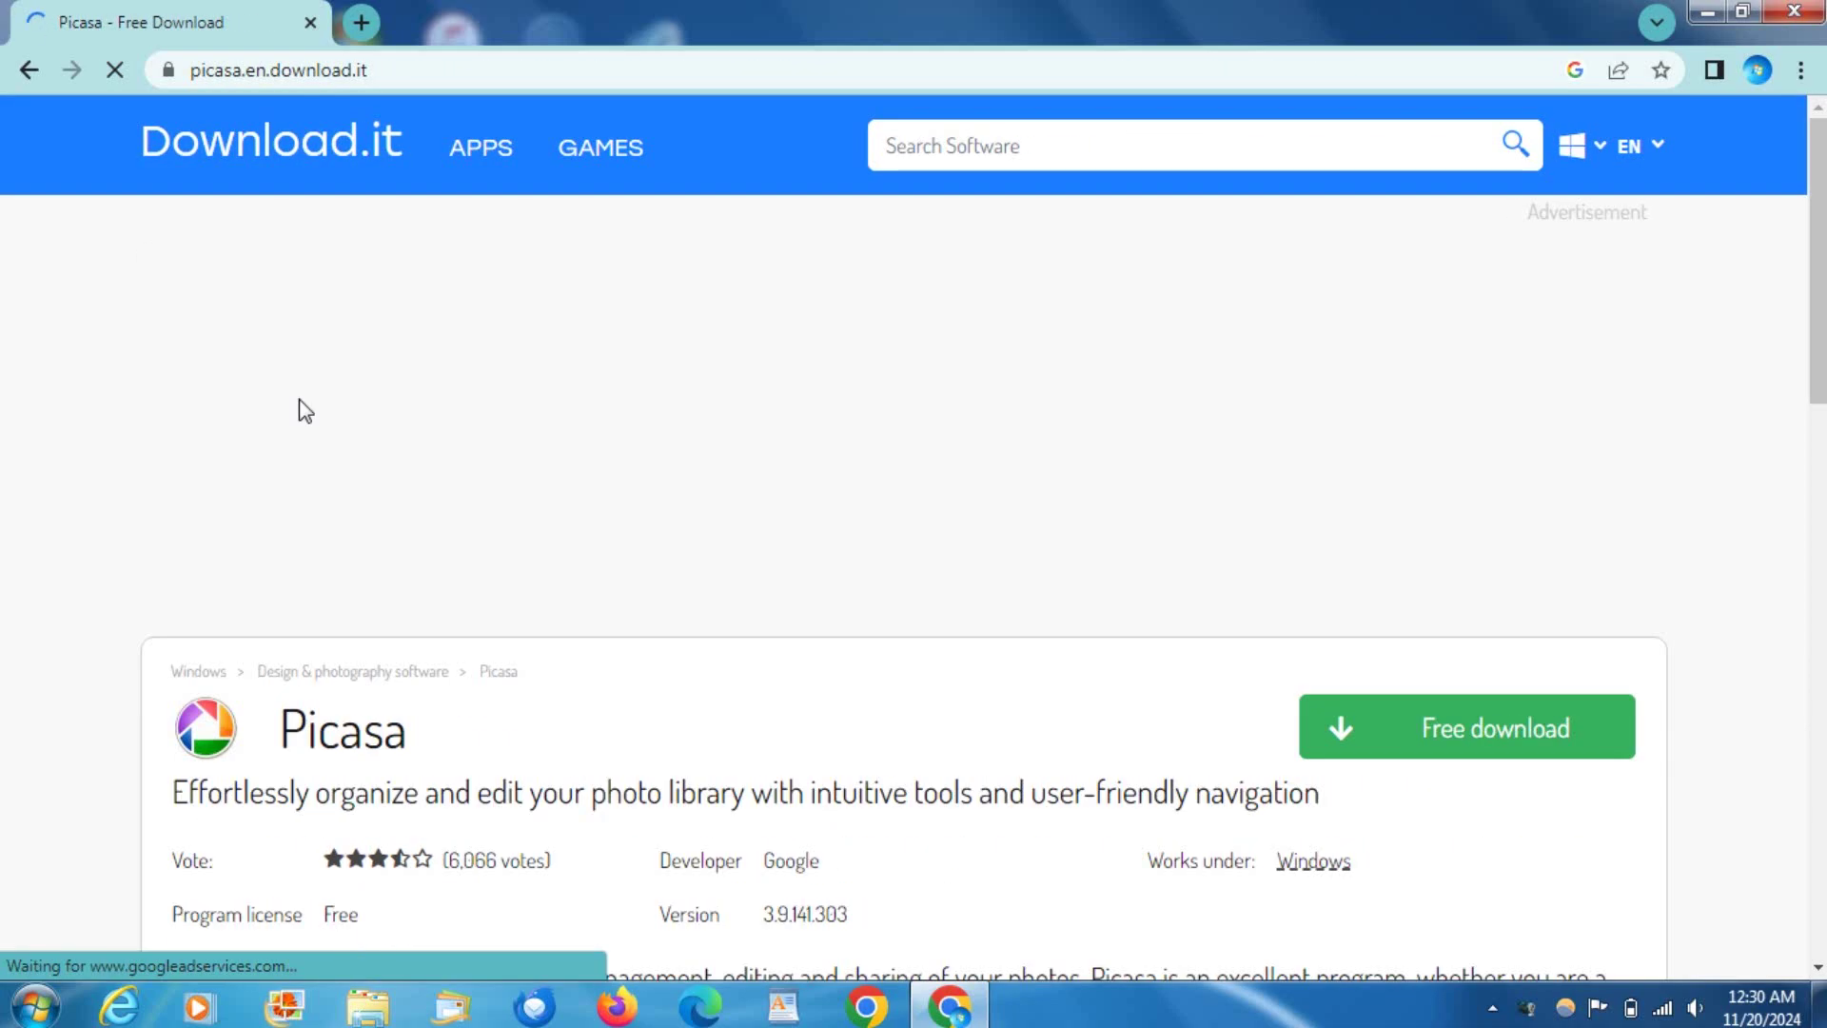
{"action": "scroll", "coordinate": [448, 649], "scroll_direction": "down", "scroll_amount": 2}
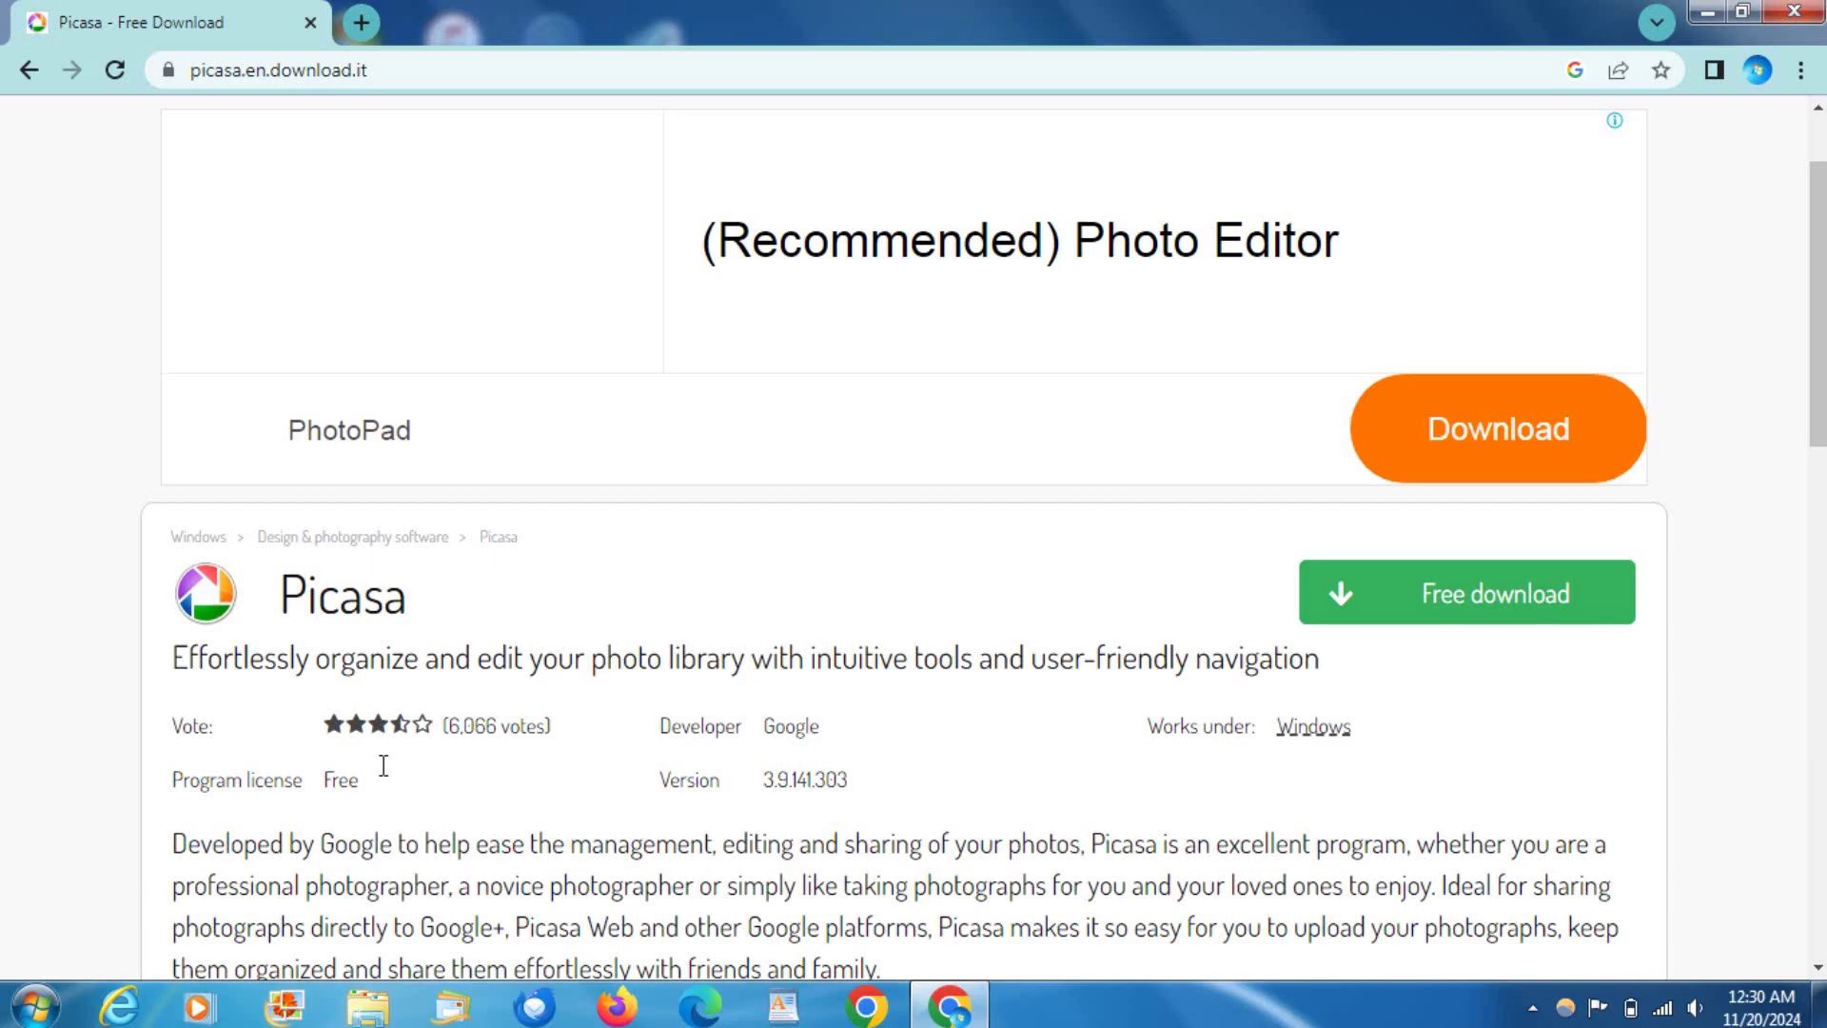
{"action": "scroll", "coordinate": [383, 766], "scroll_direction": "down", "scroll_amount": 8}
{"action": "scroll", "coordinate": [409, 761], "scroll_direction": "up", "scroll_amount": 5}
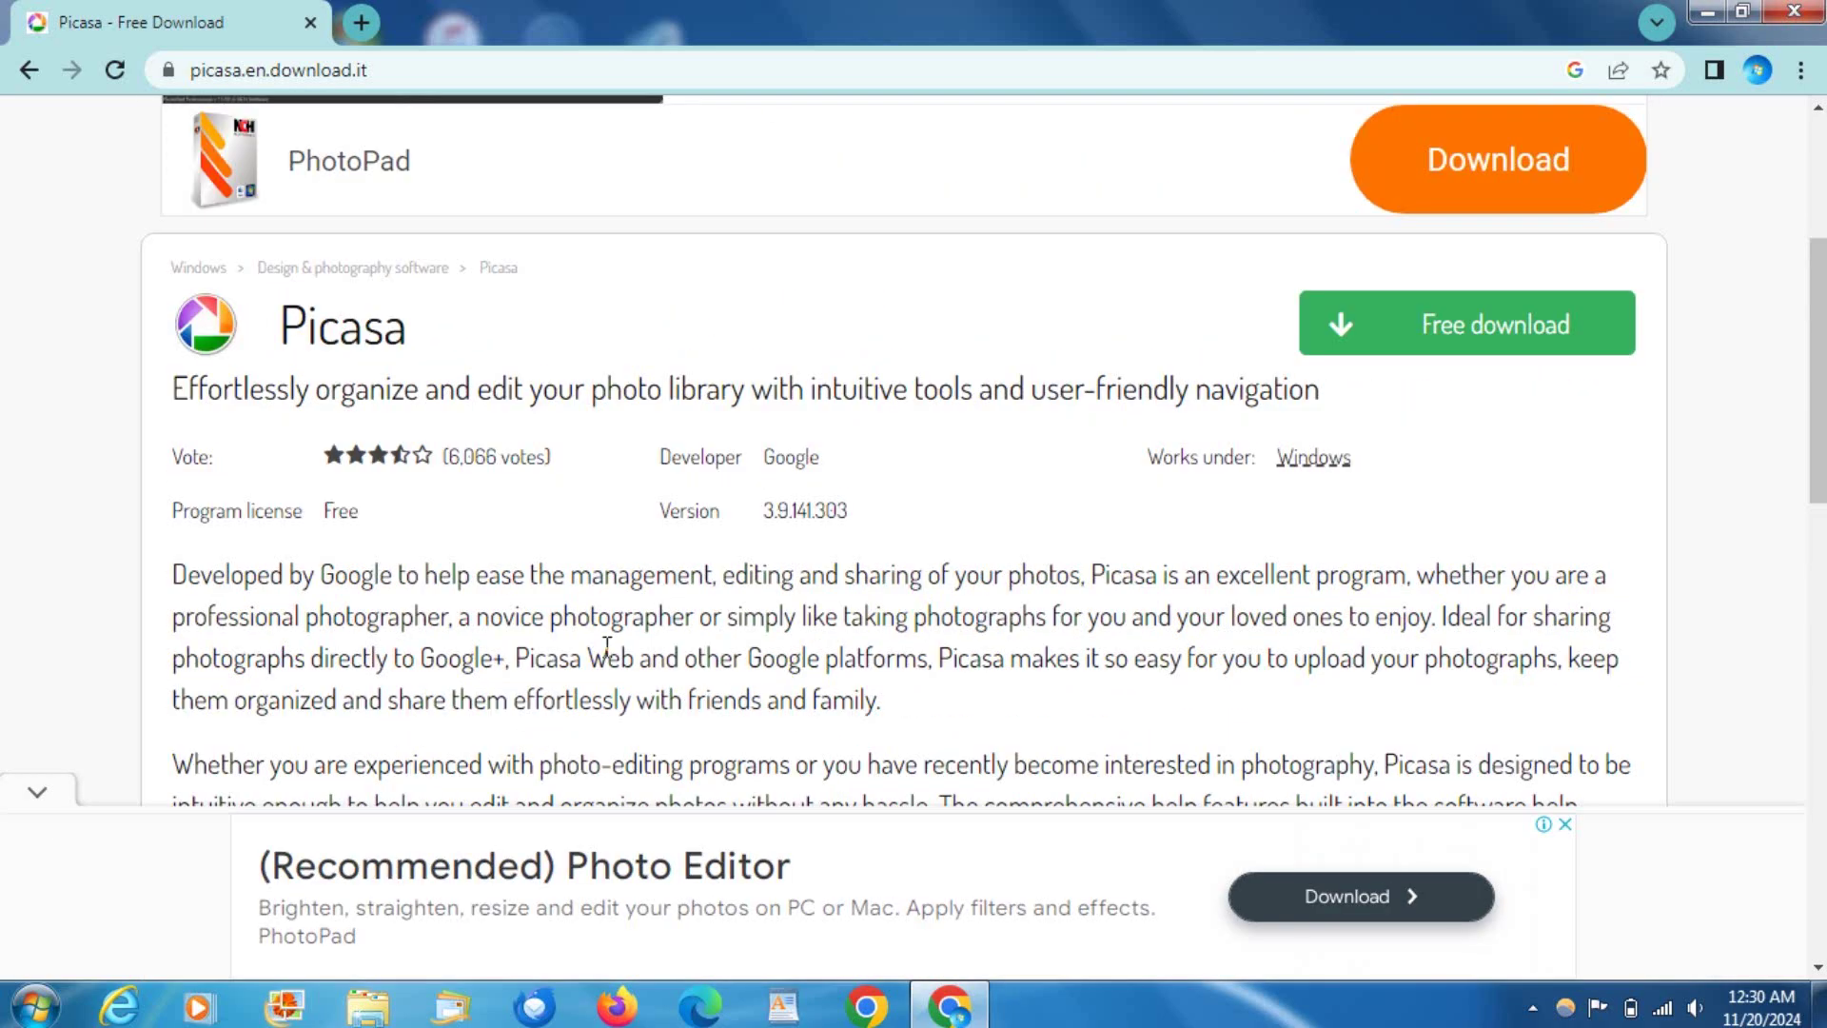
{"action": "scroll", "coordinate": [607, 643], "scroll_direction": "up", "scroll_amount": 3}
{"action": "left_click", "coordinate": [43, 793]}
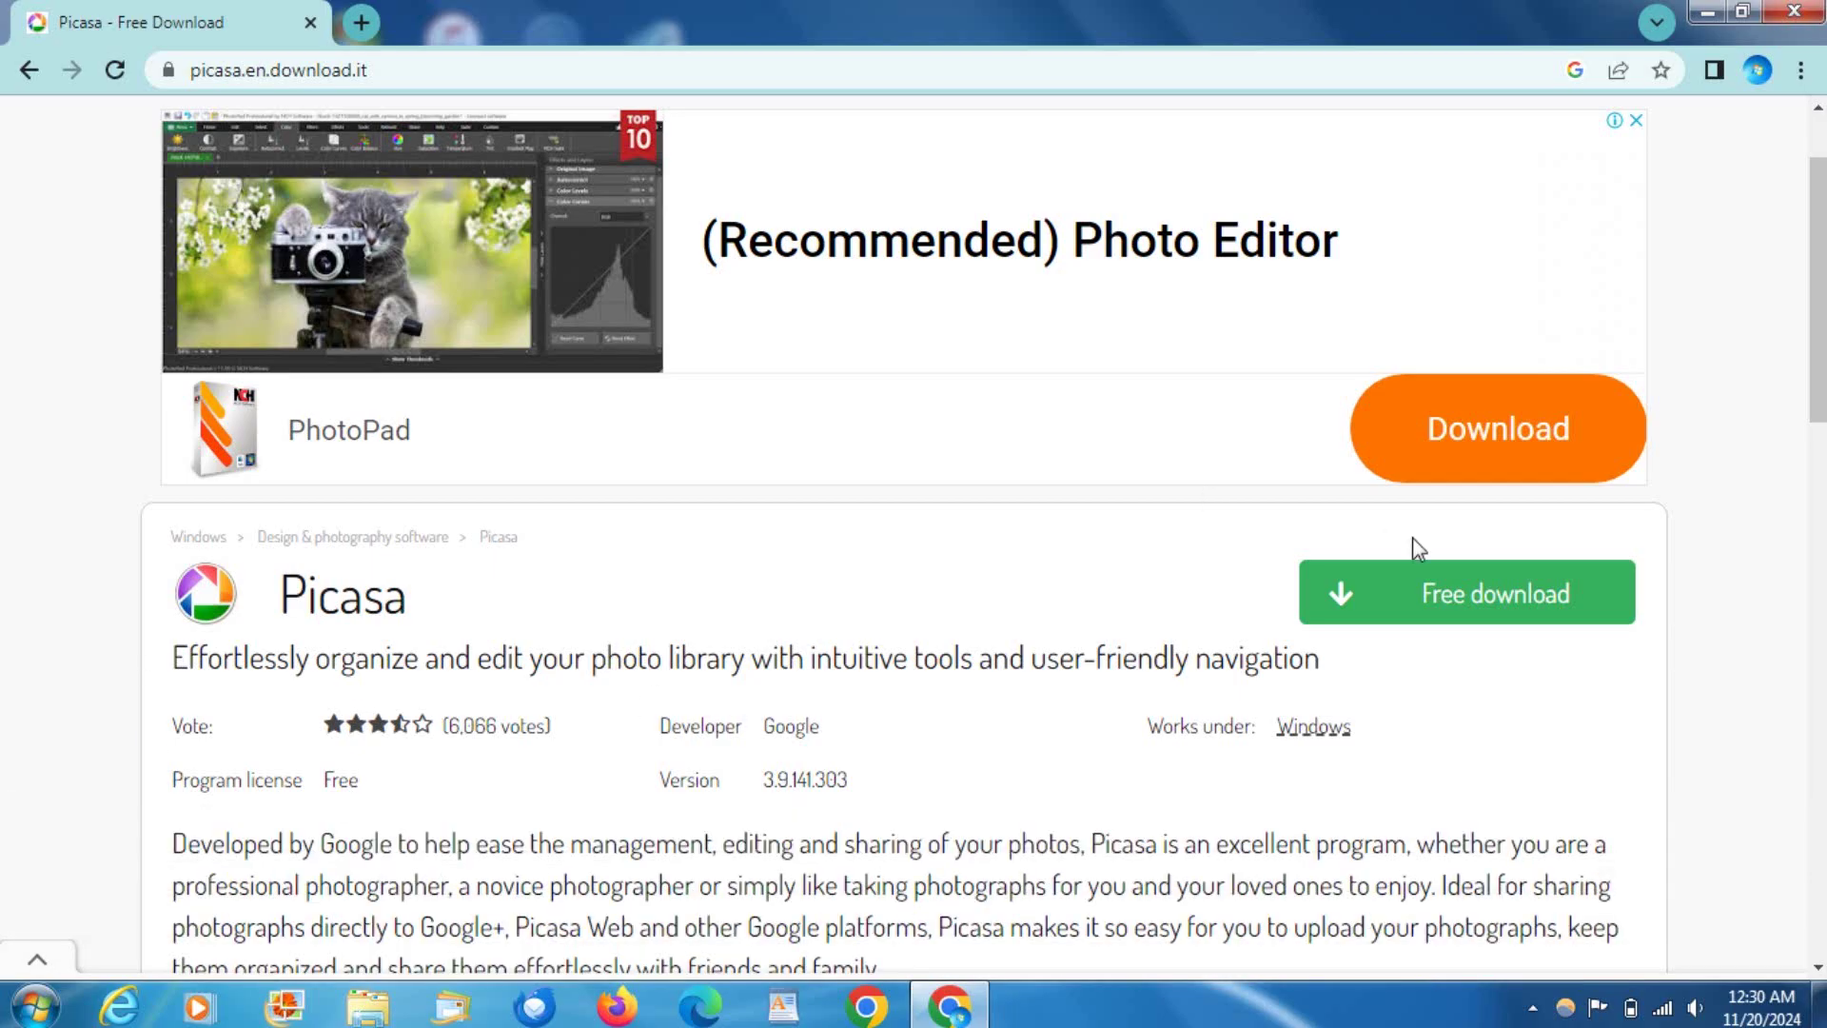
{"action": "left_click", "coordinate": [1330, 585]}
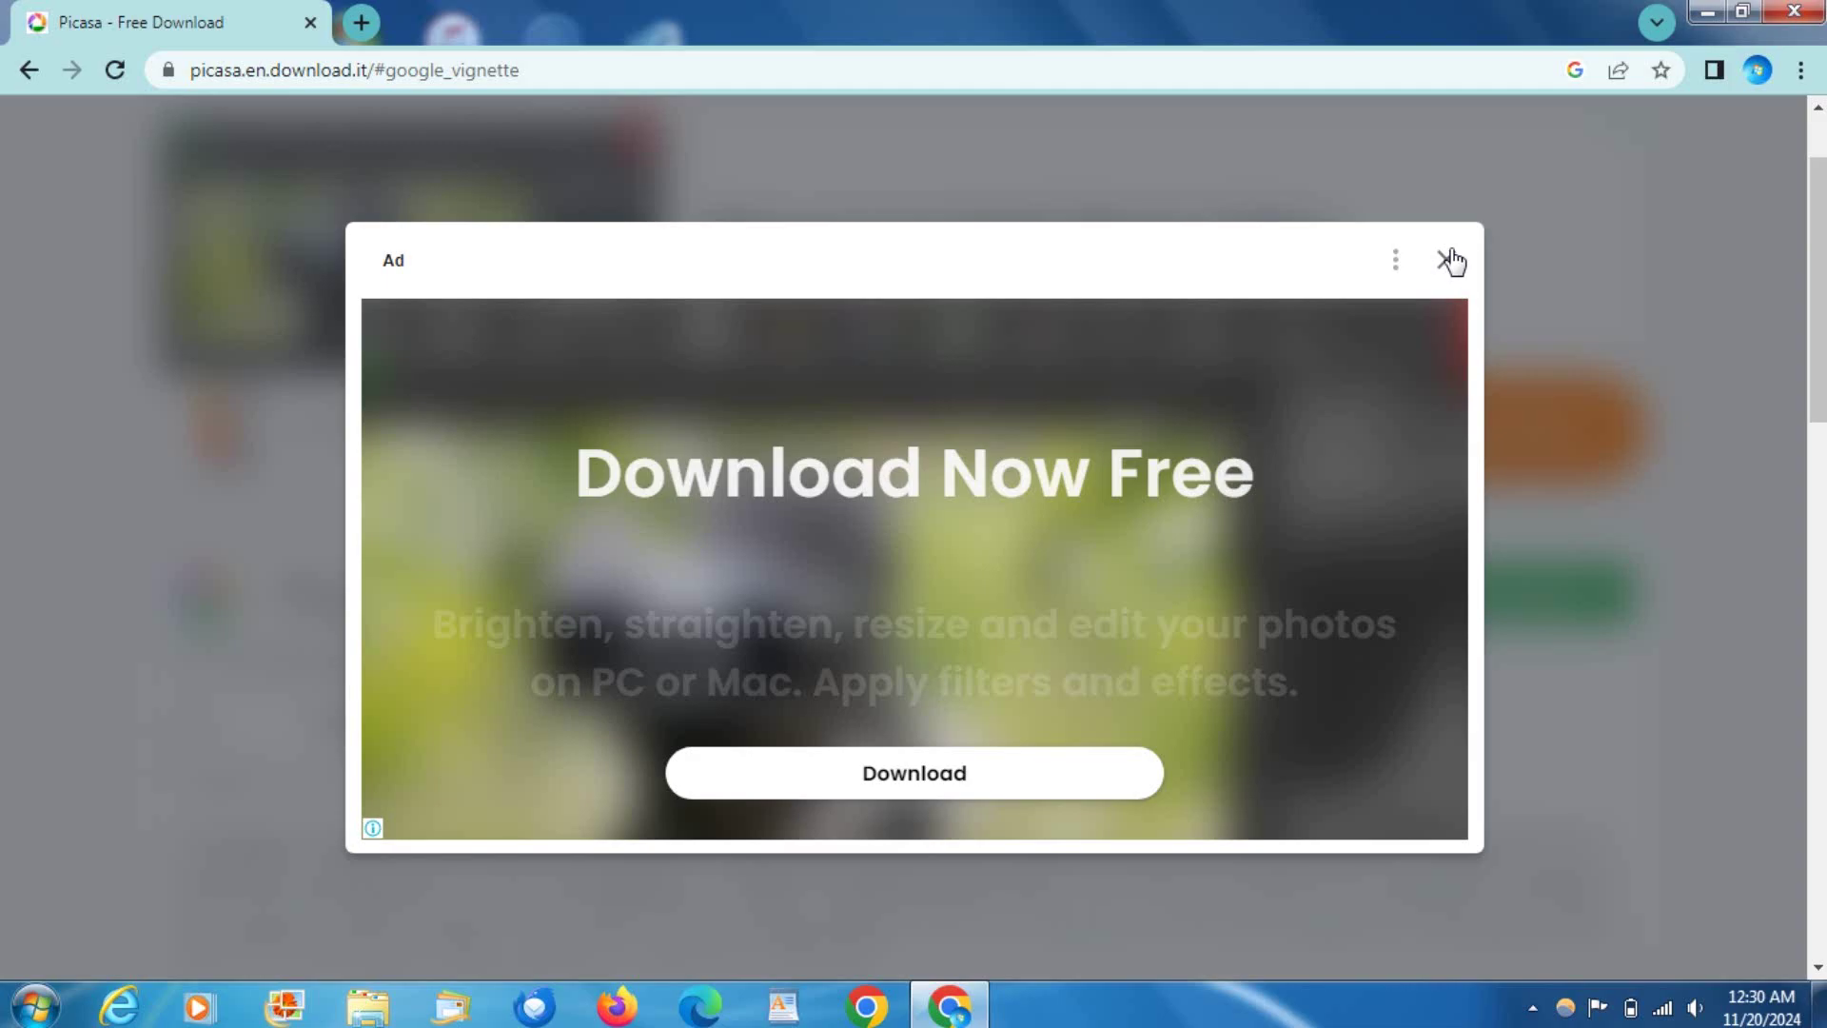
Close the vignette ad, start the download and decline the Opera offer so picasa.exe downloads.
{"action": "left_click", "coordinate": [1449, 259]}
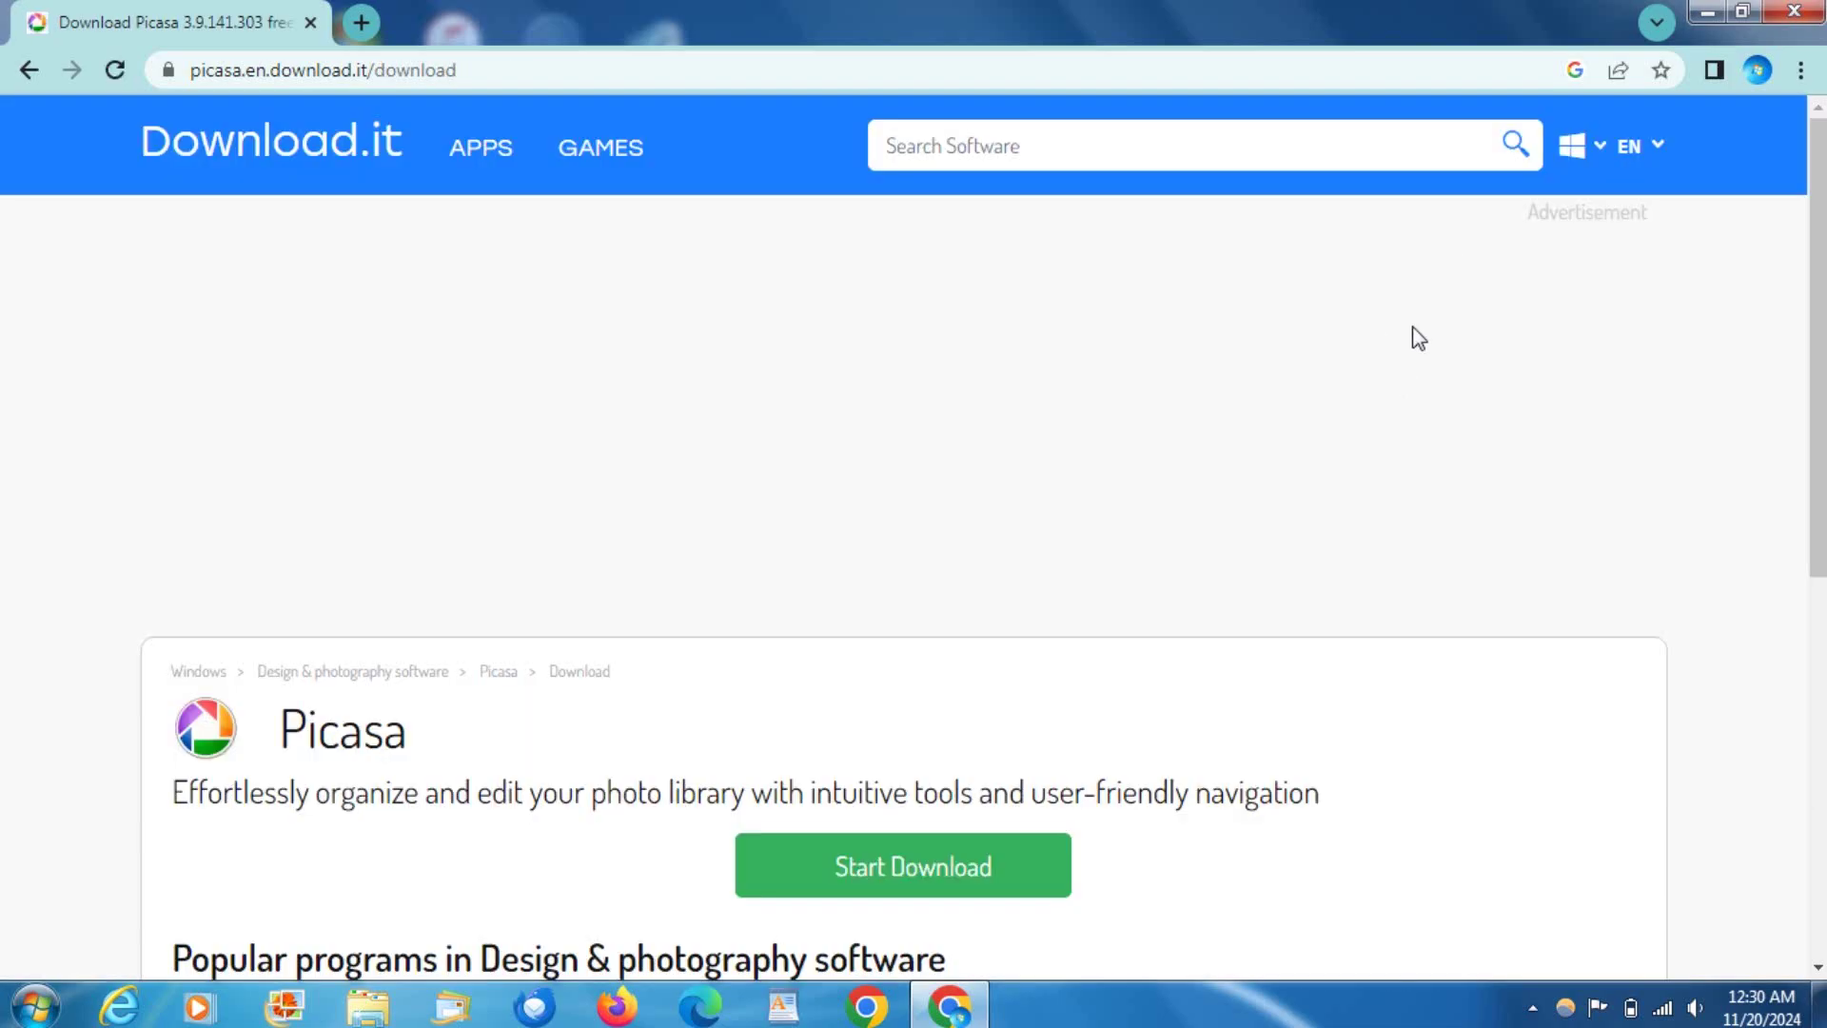
{"action": "scroll", "coordinate": [1100, 617], "scroll_direction": "down", "scroll_amount": 3}
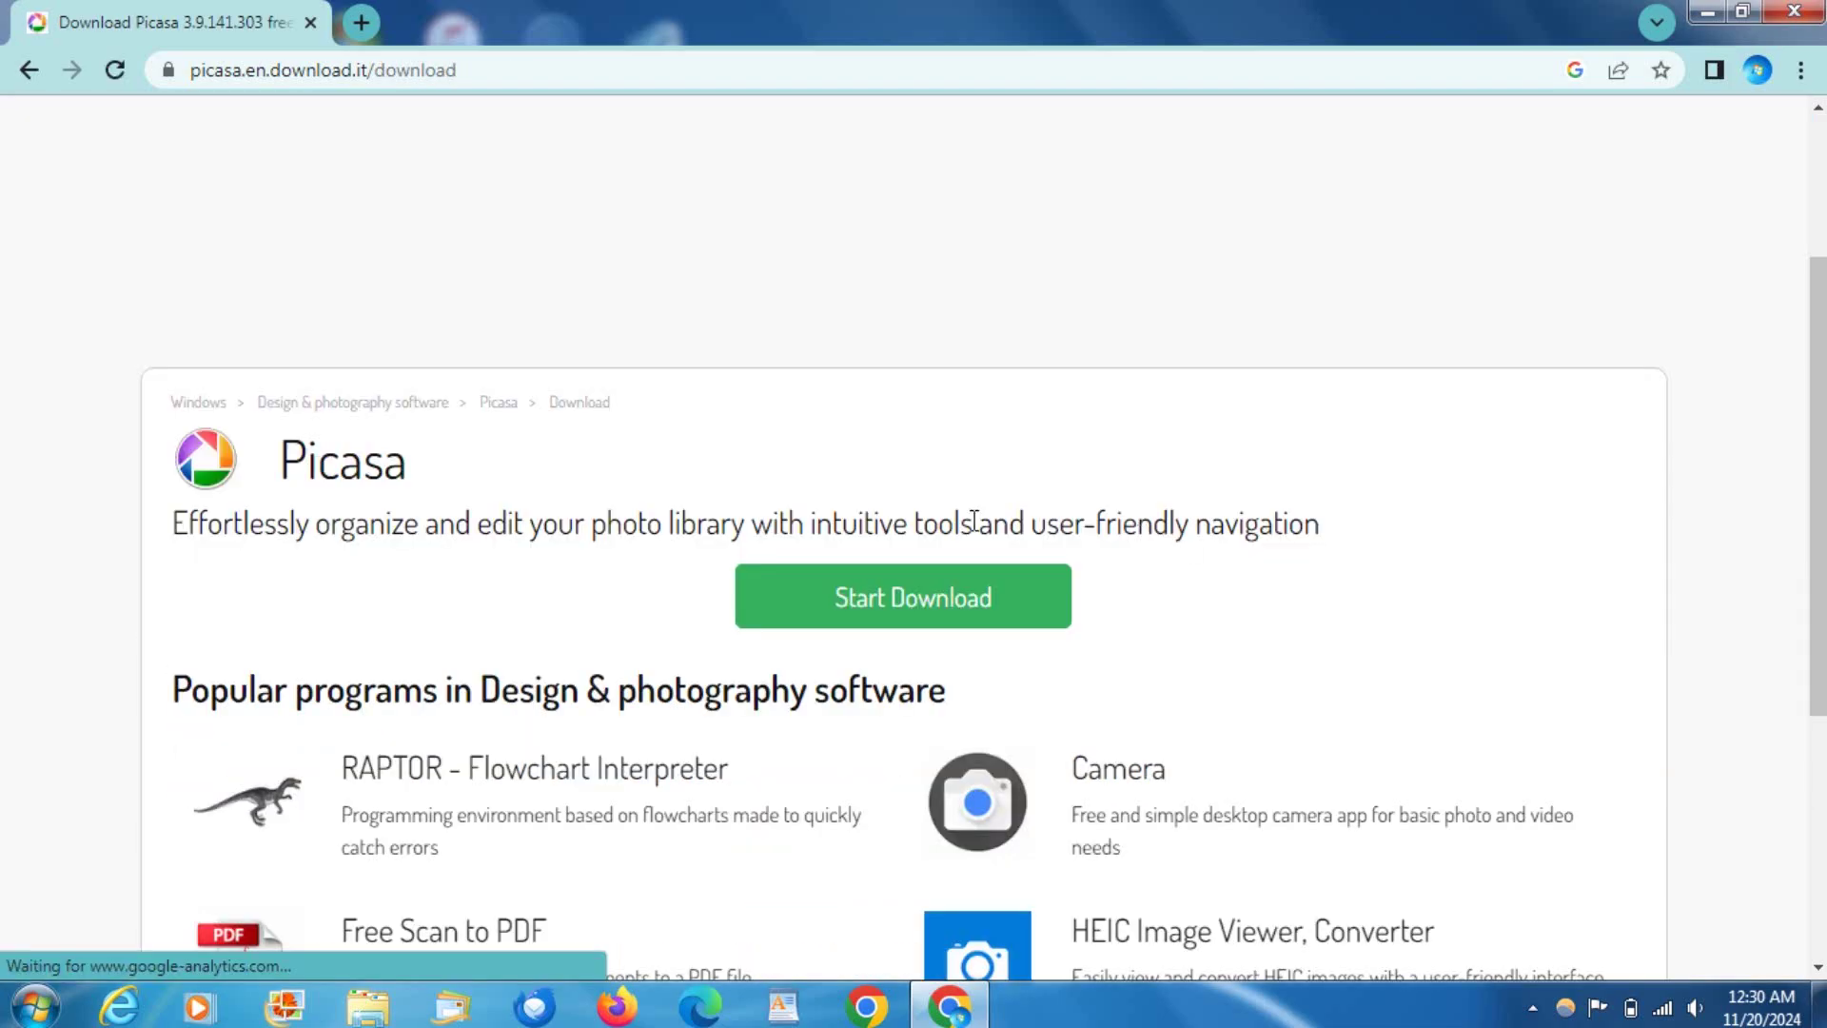
{"action": "left_click", "coordinate": [848, 609]}
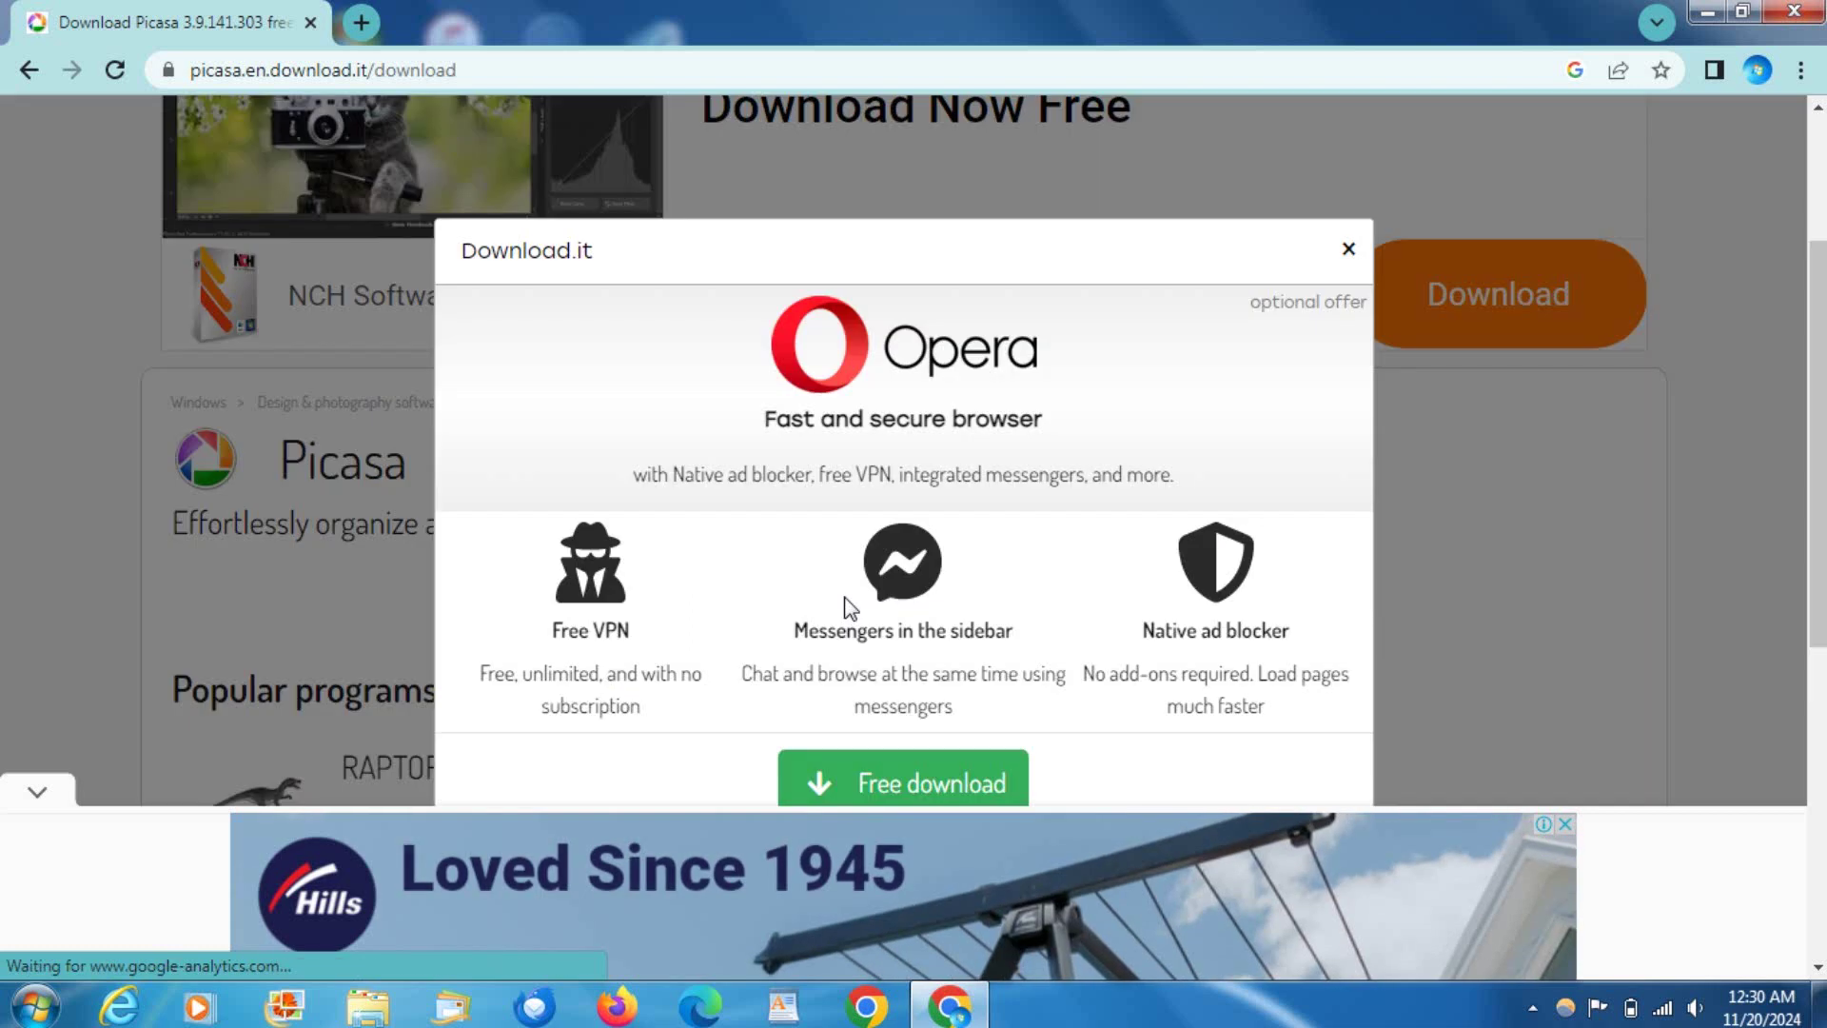
{"action": "left_click", "coordinate": [42, 794]}
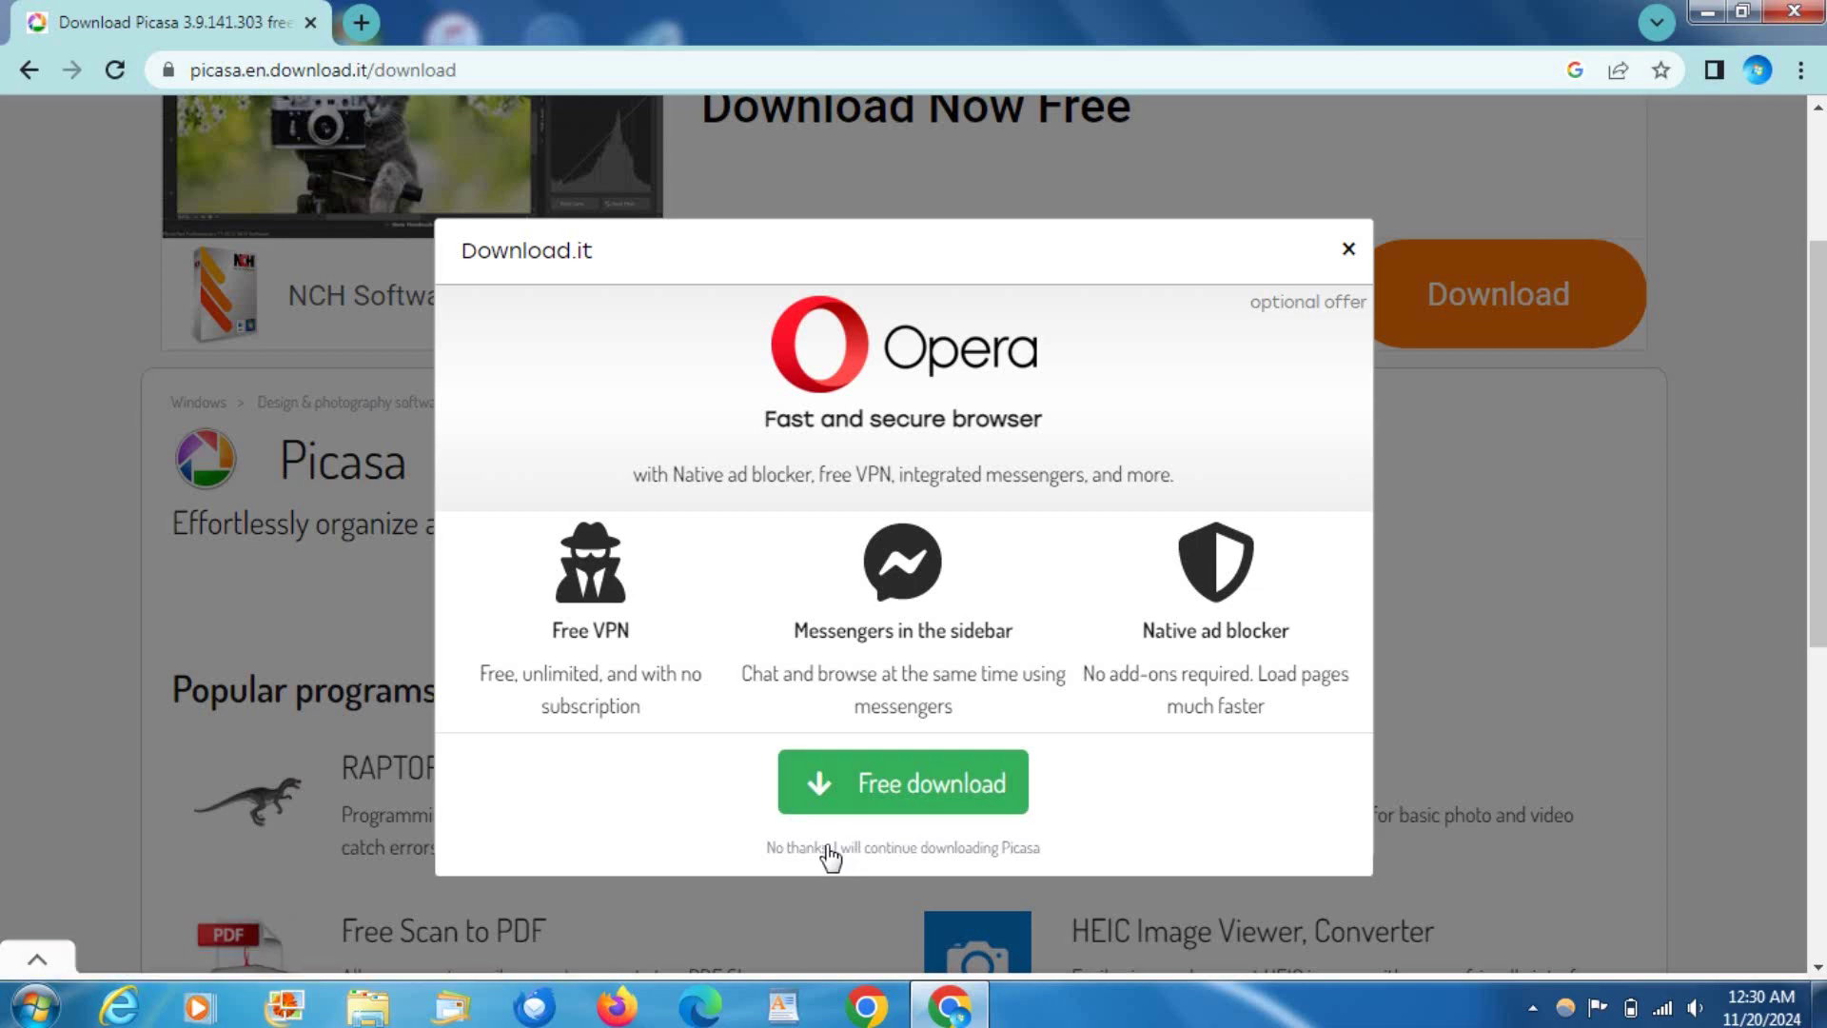
{"action": "left_click", "coordinate": [992, 857]}
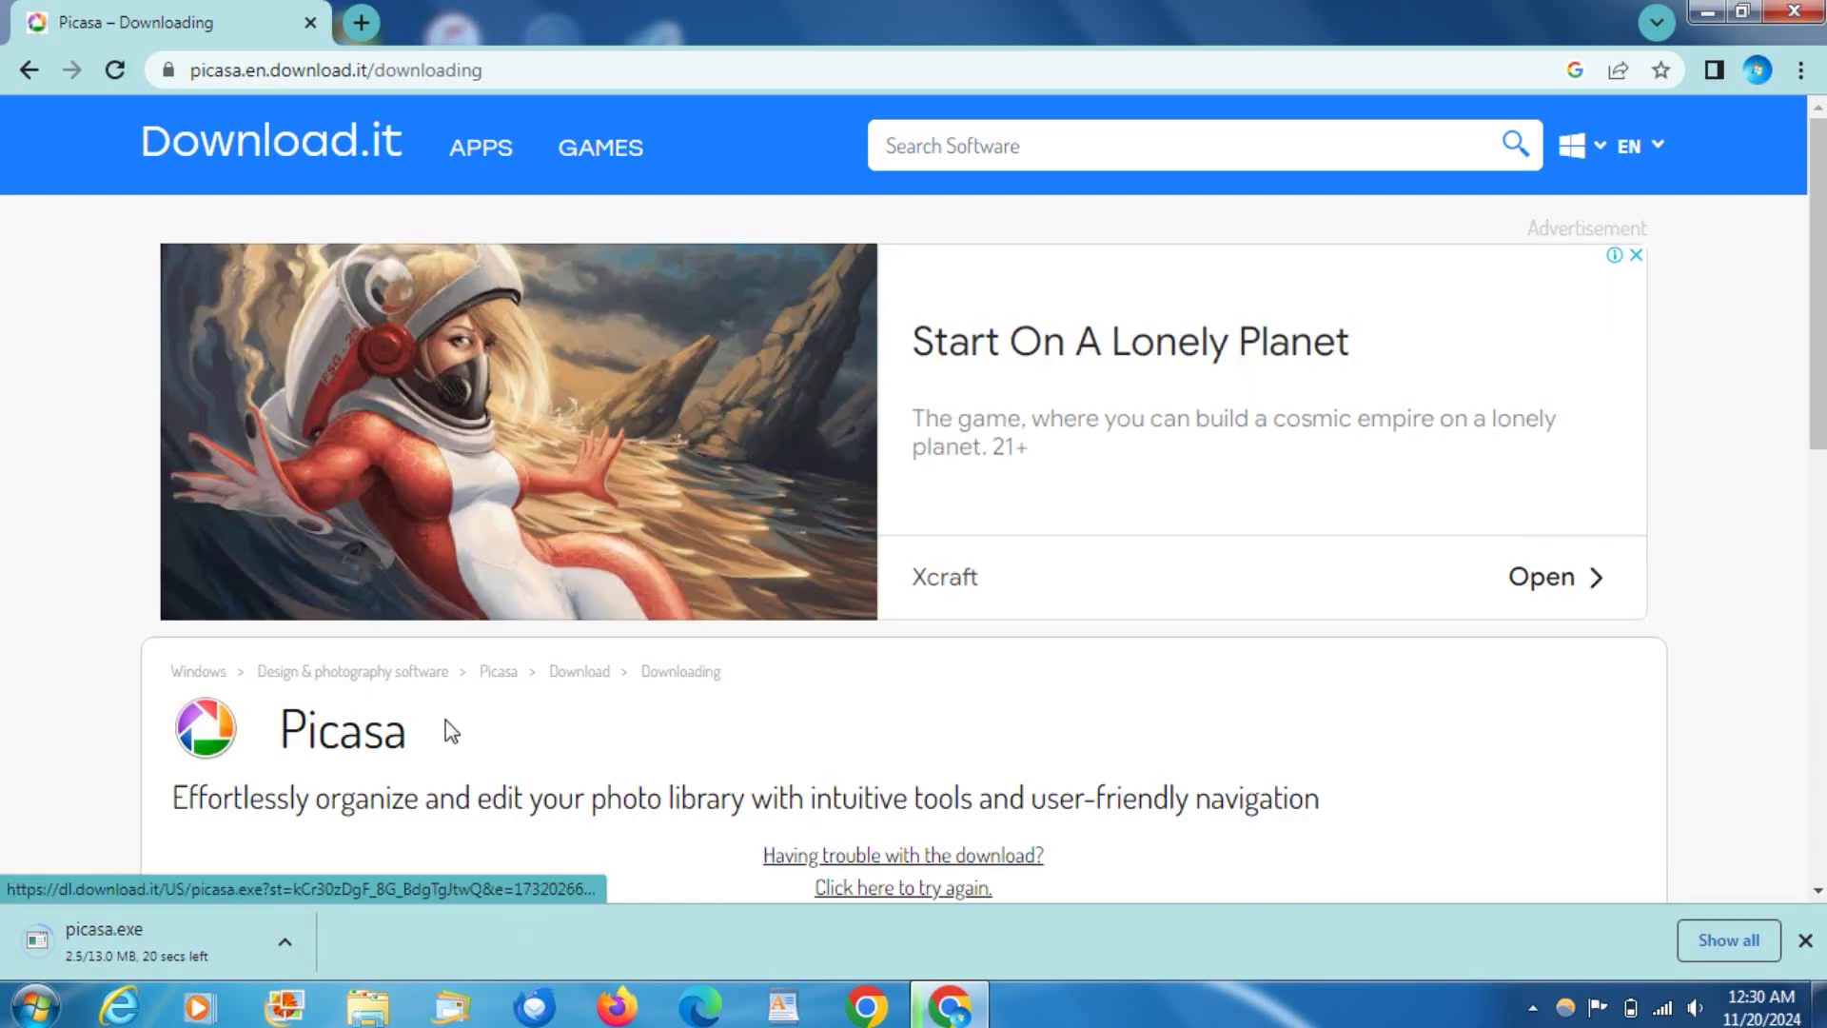
{"action": "scroll", "coordinate": [522, 314], "scroll_direction": "down", "scroll_amount": 5}
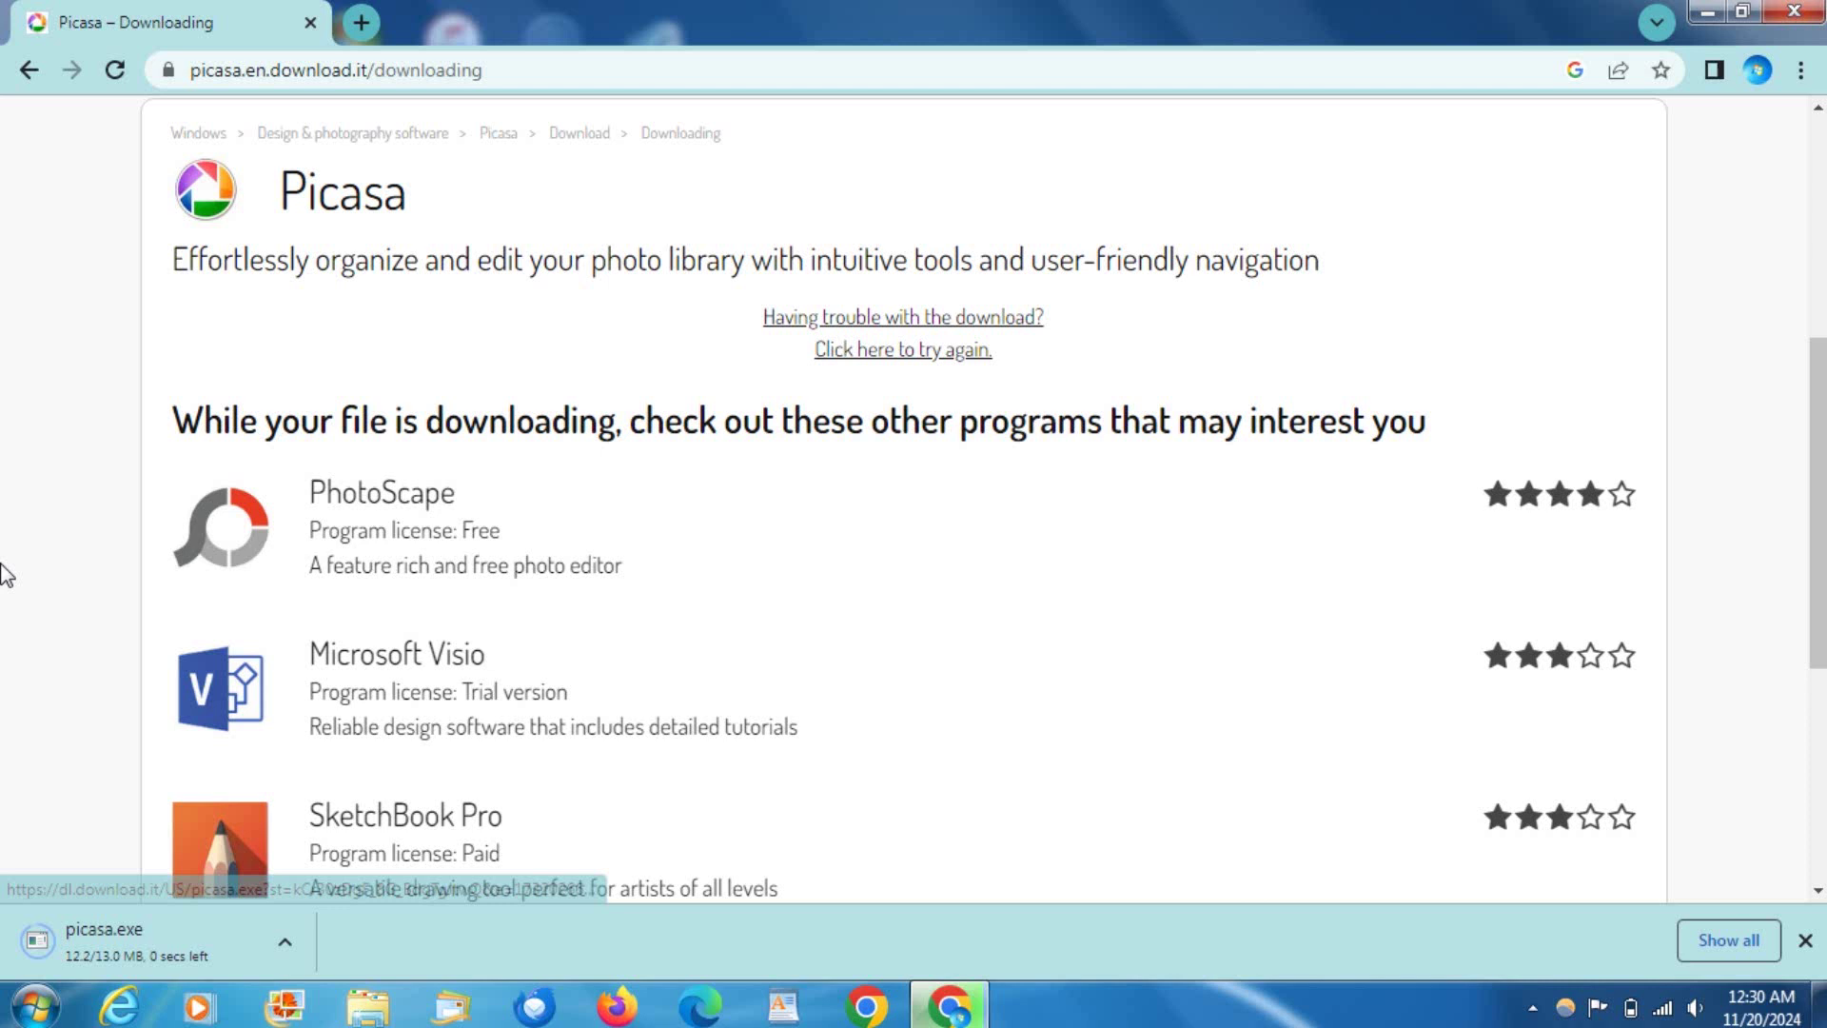
Run the downloaded picasa.exe installer and accept the Picasa 3 licence terms.
{"action": "left_click", "coordinate": [294, 932]}
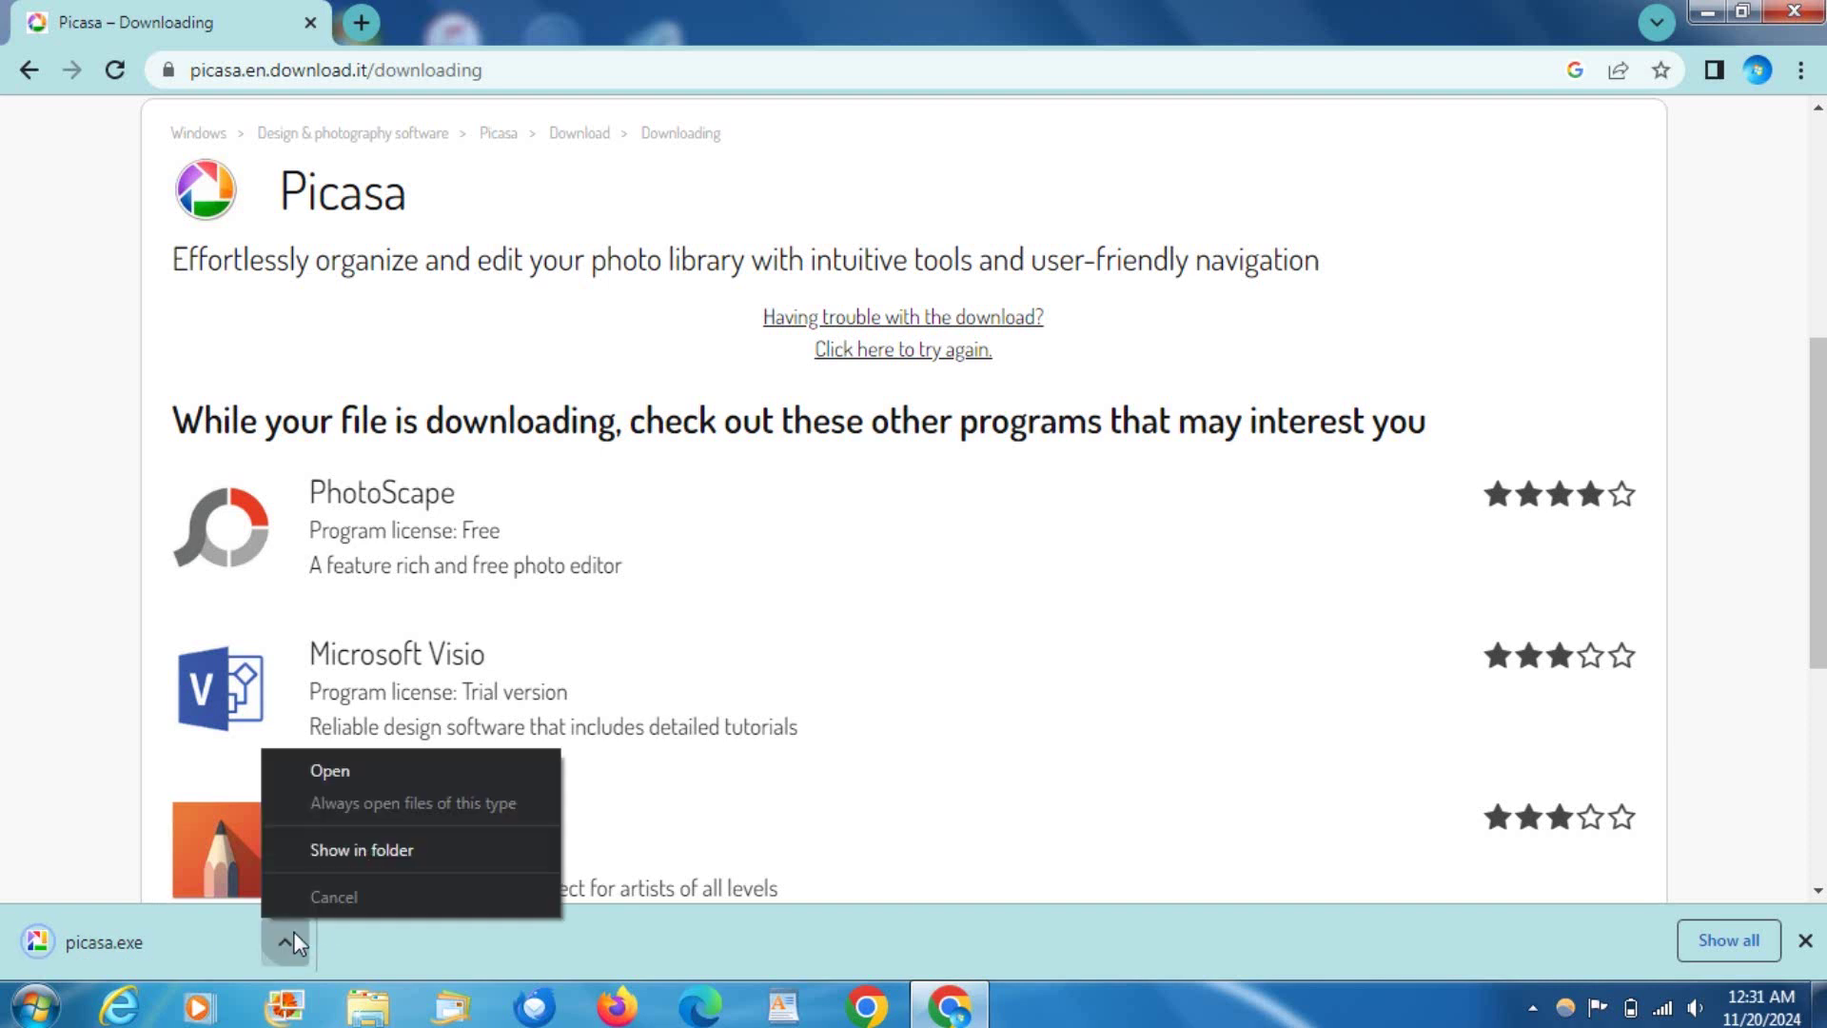
{"action": "left_click", "coordinate": [328, 779]}
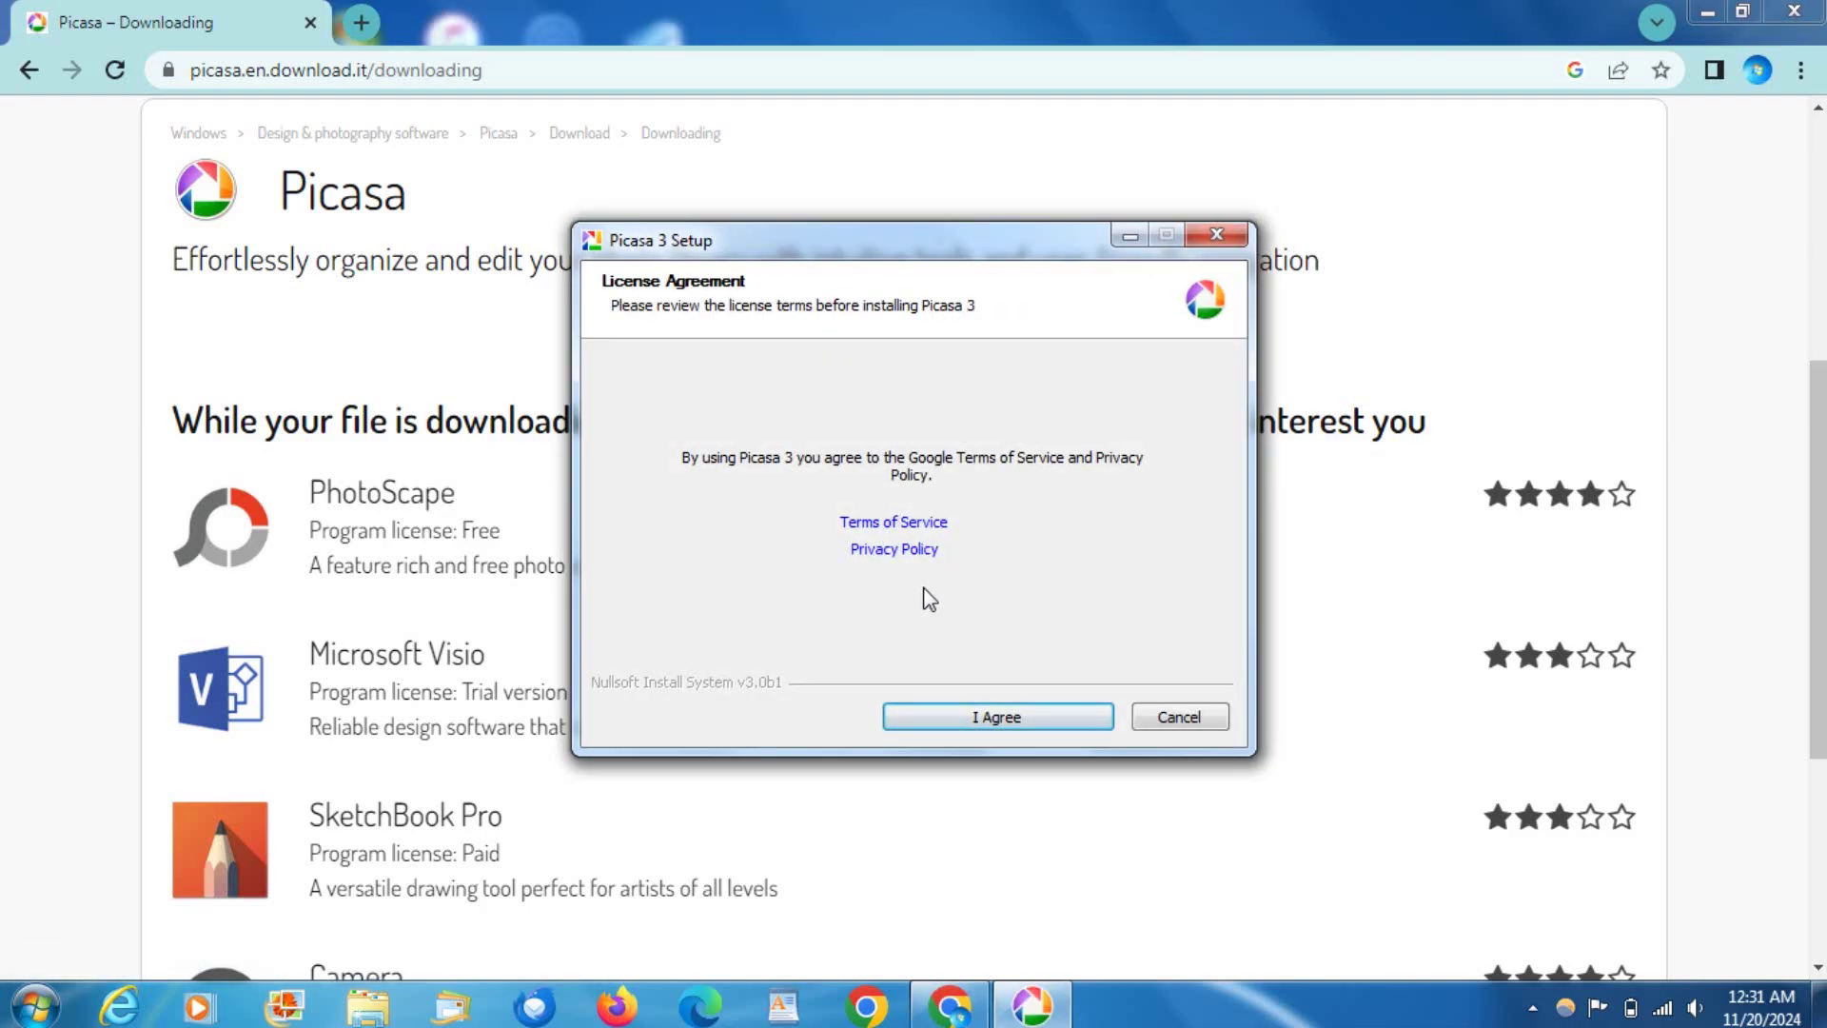
{"action": "left_click_drag", "start_coordinate": [892, 251], "coordinate": [928, 286]}
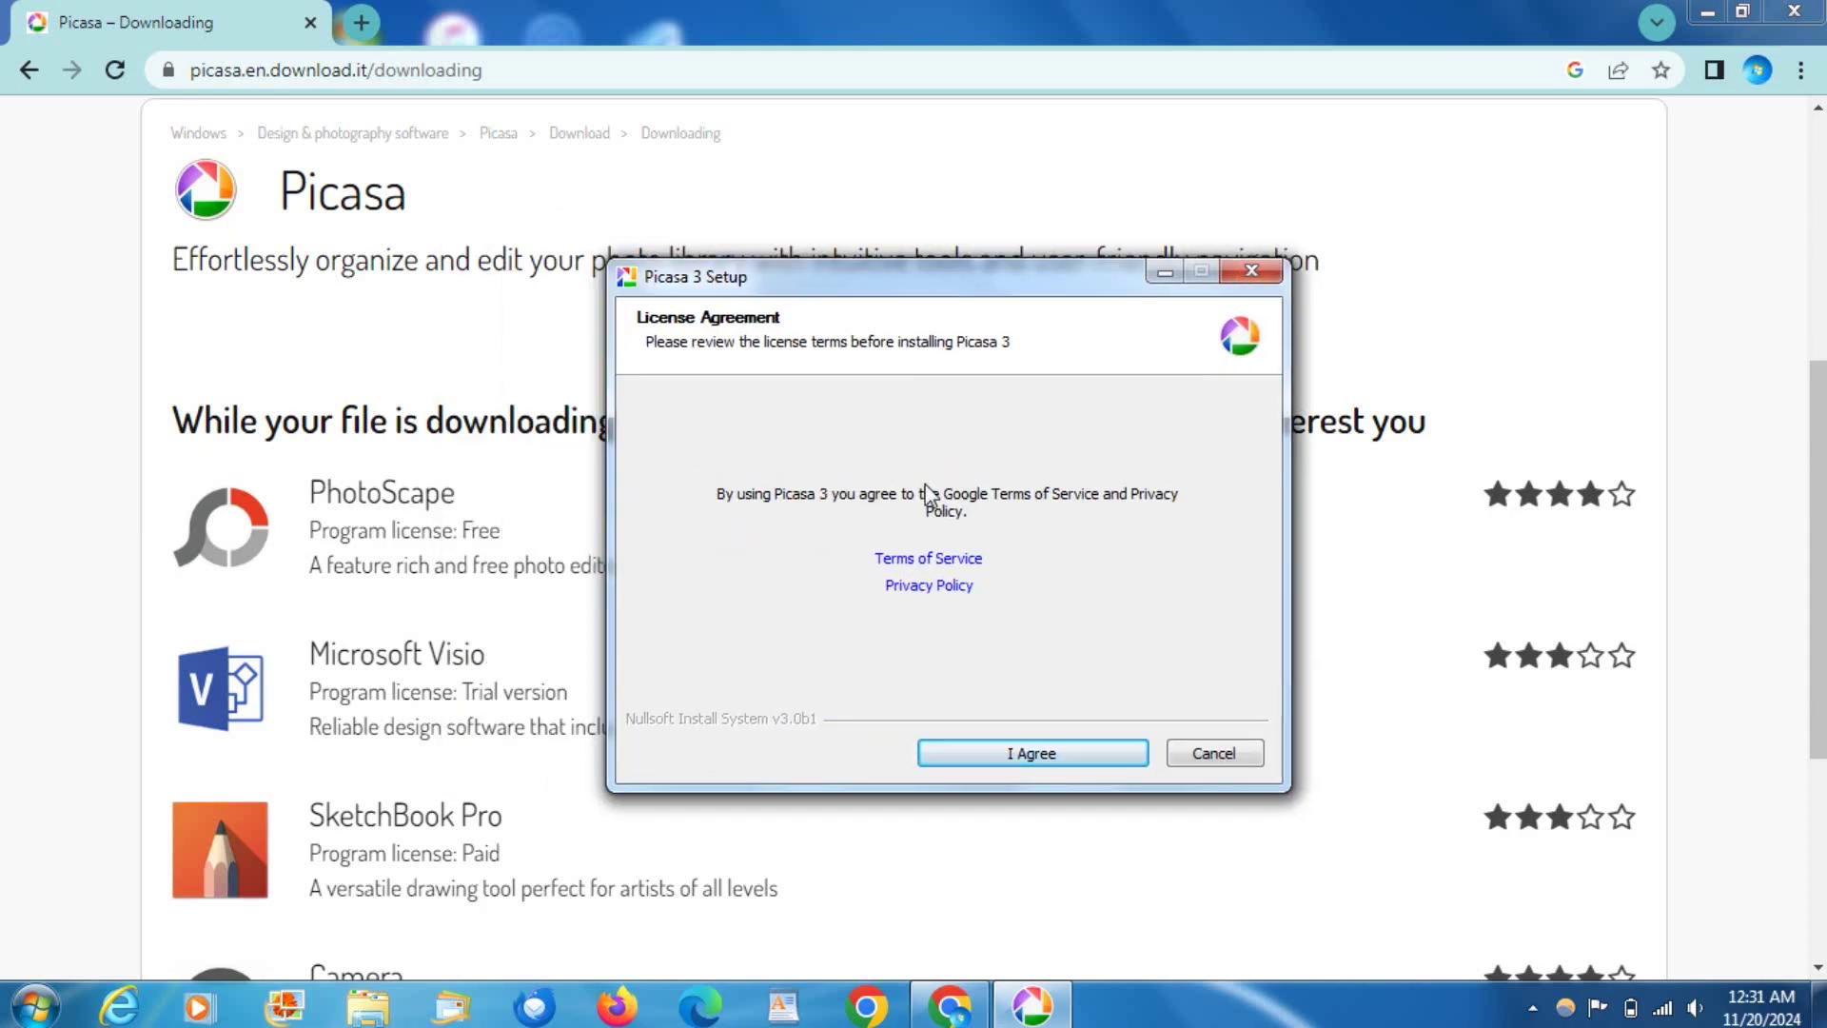
{"action": "left_click", "coordinate": [1023, 759]}
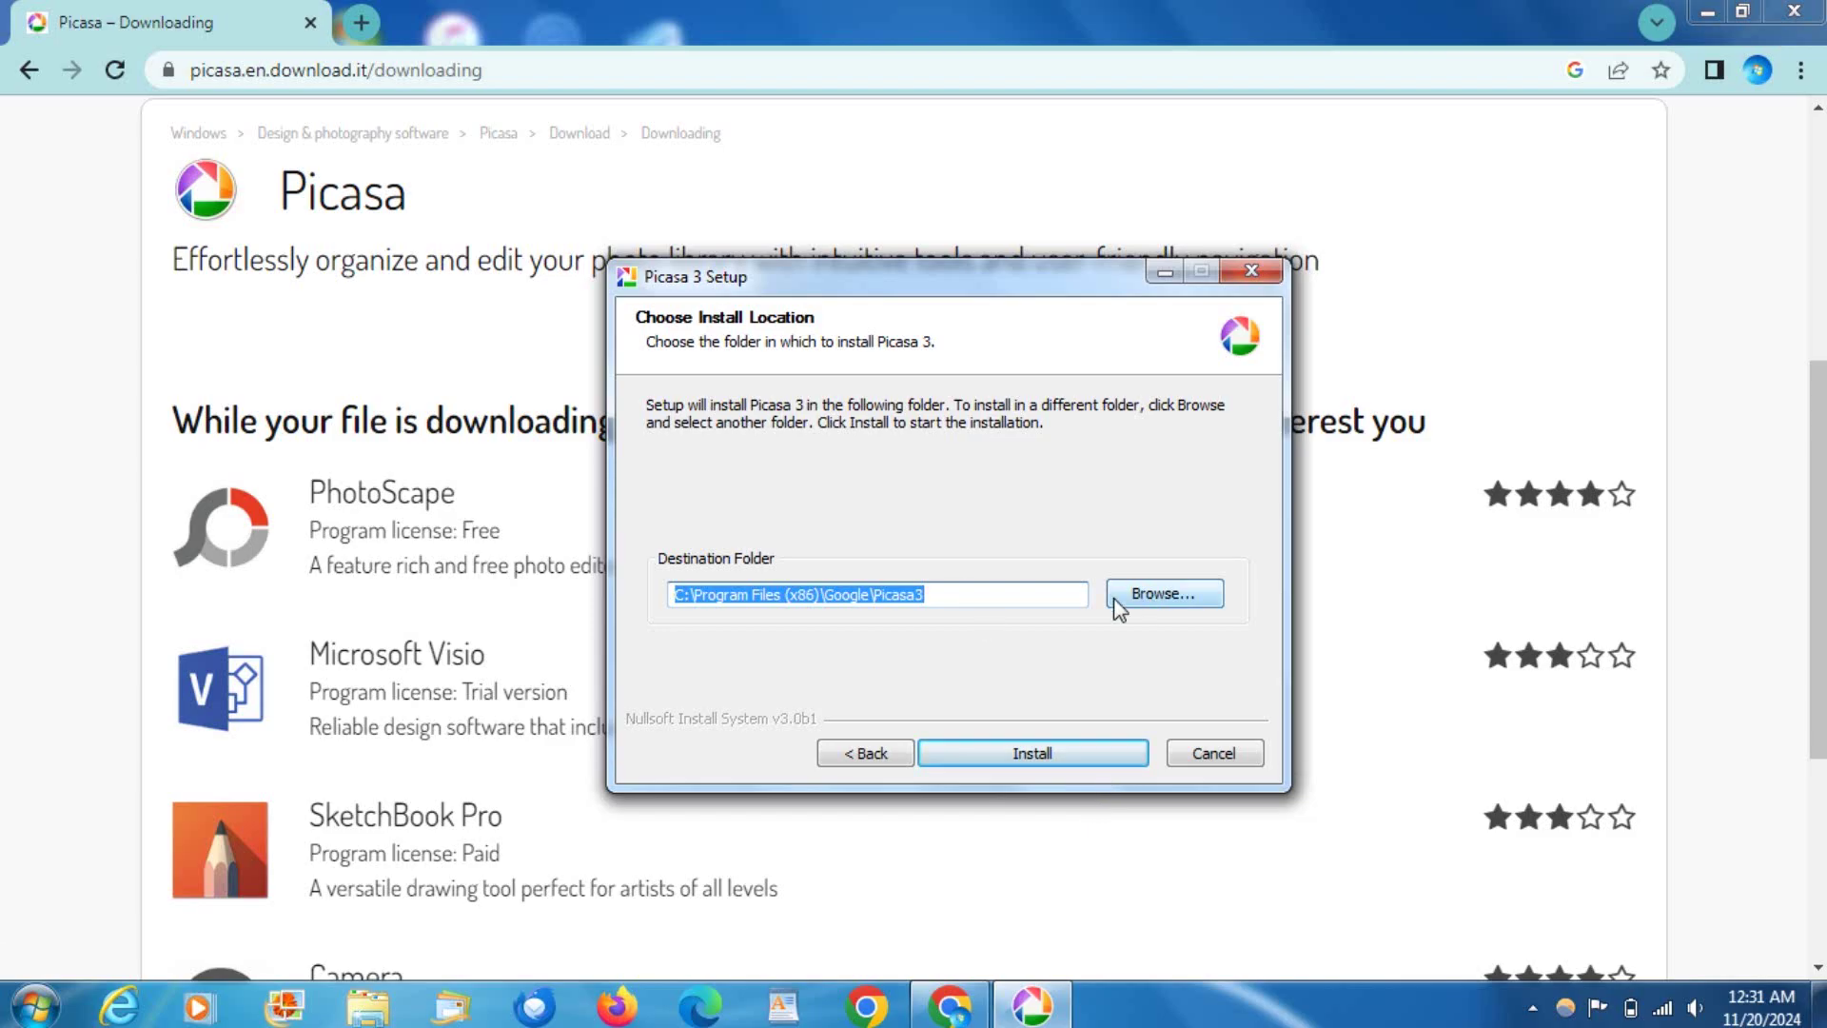
Install Picasa 3 into C:\Program Files (x86)\Google\Picasa3 and finish with Run Picasa 3 ticked.
{"action": "left_click", "coordinate": [984, 761]}
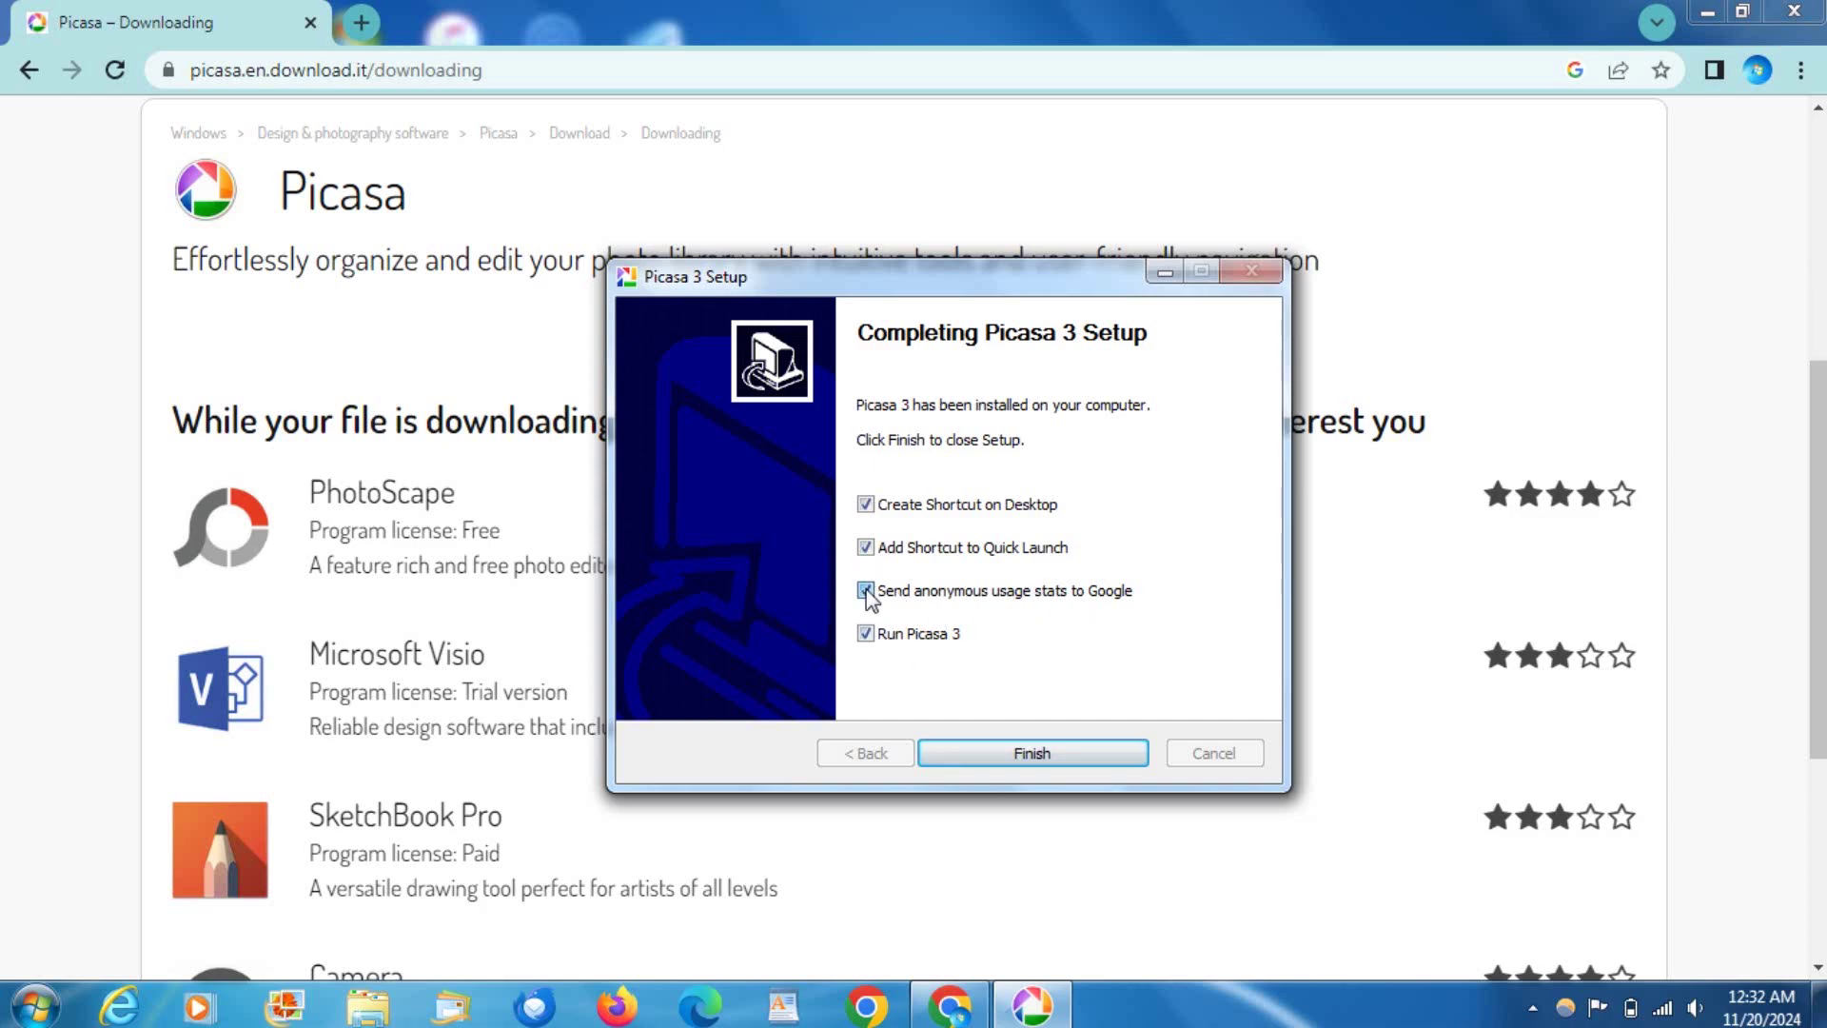
{"action": "left_click", "coordinate": [1060, 749]}
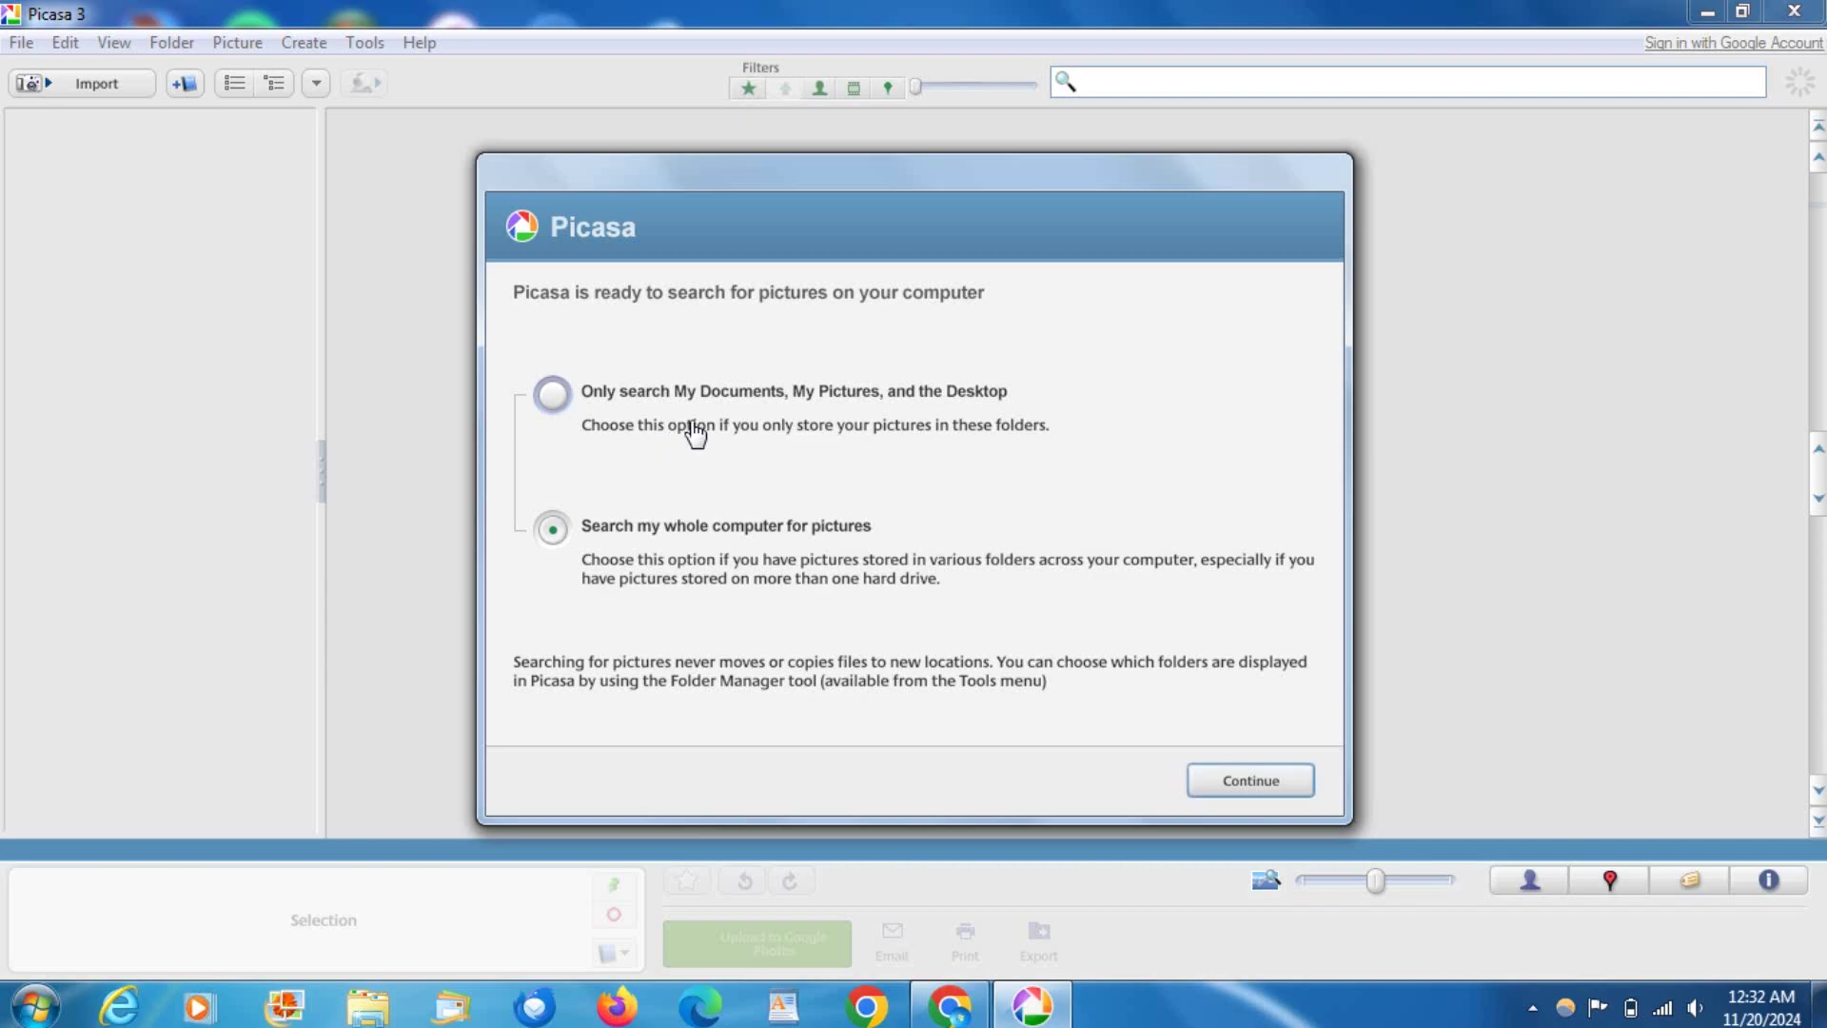
Scan the whole computer for pictures and decline Picasa Photo Viewer as the default viewer.
{"action": "left_click_drag", "start_coordinate": [494, 257], "coordinate": [598, 186]}
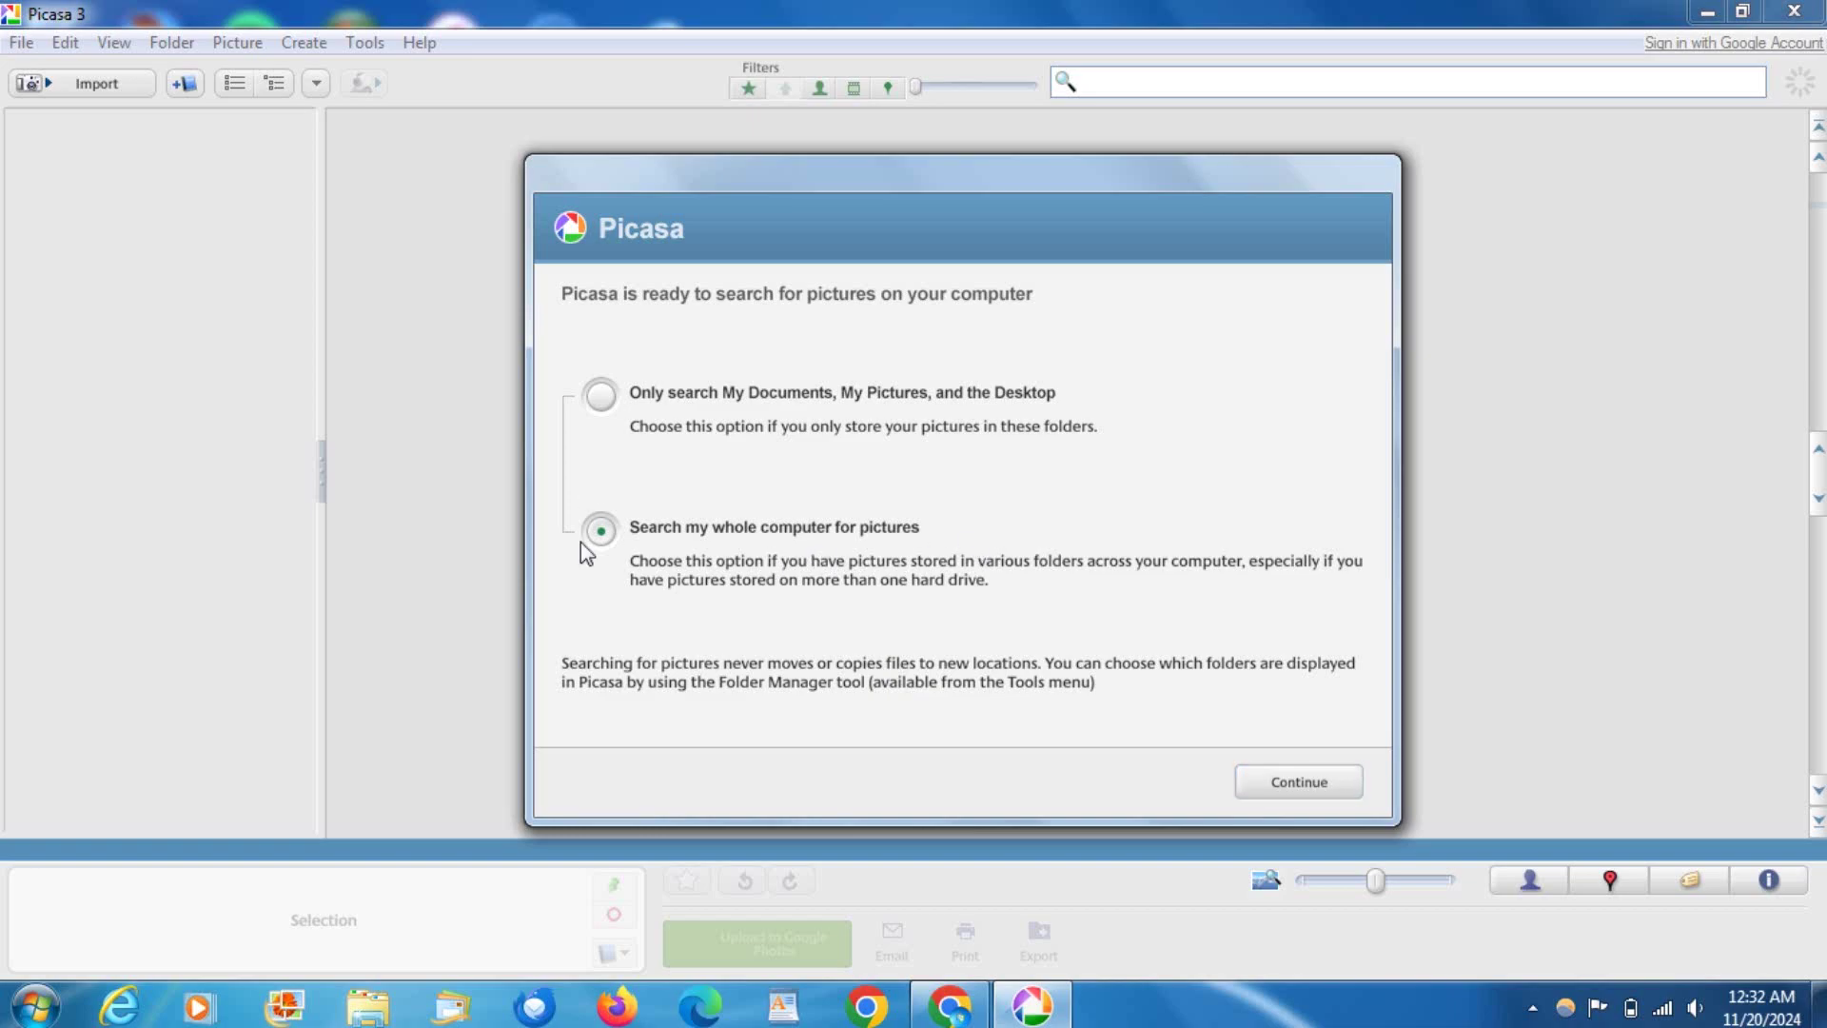
{"action": "left_click", "coordinate": [1299, 783]}
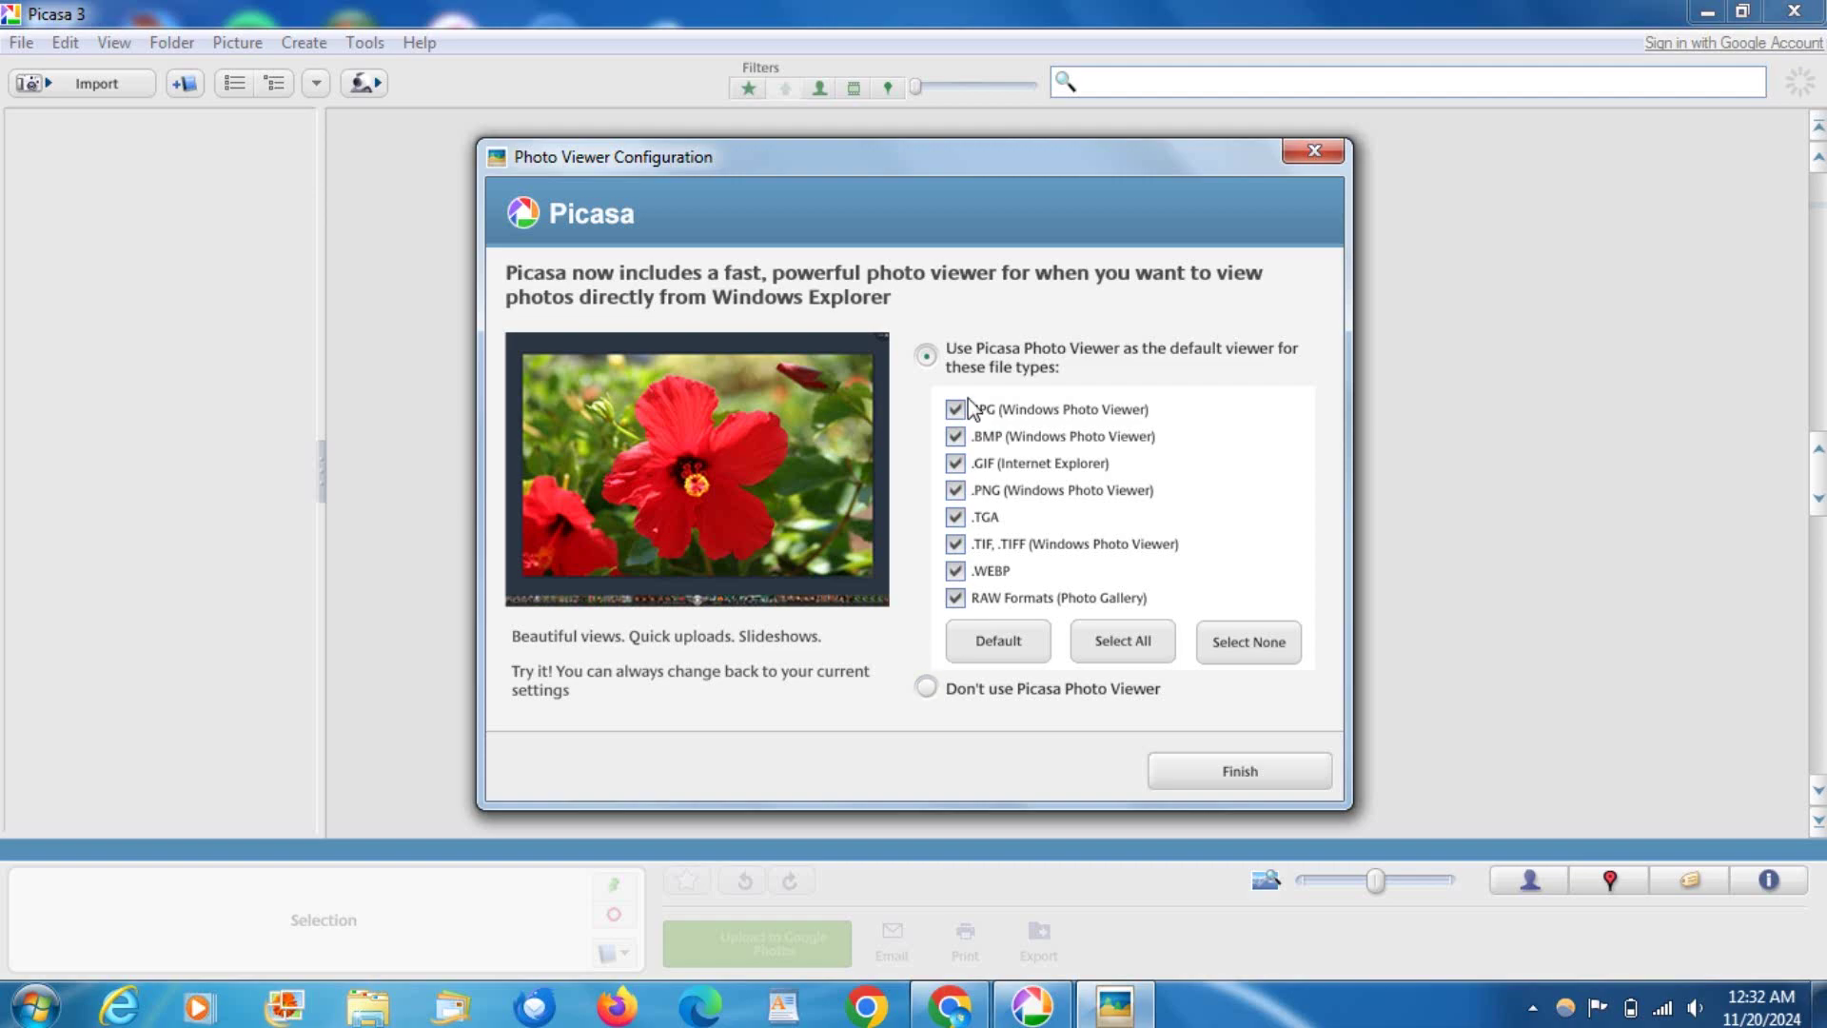
{"action": "left_click", "coordinate": [931, 696]}
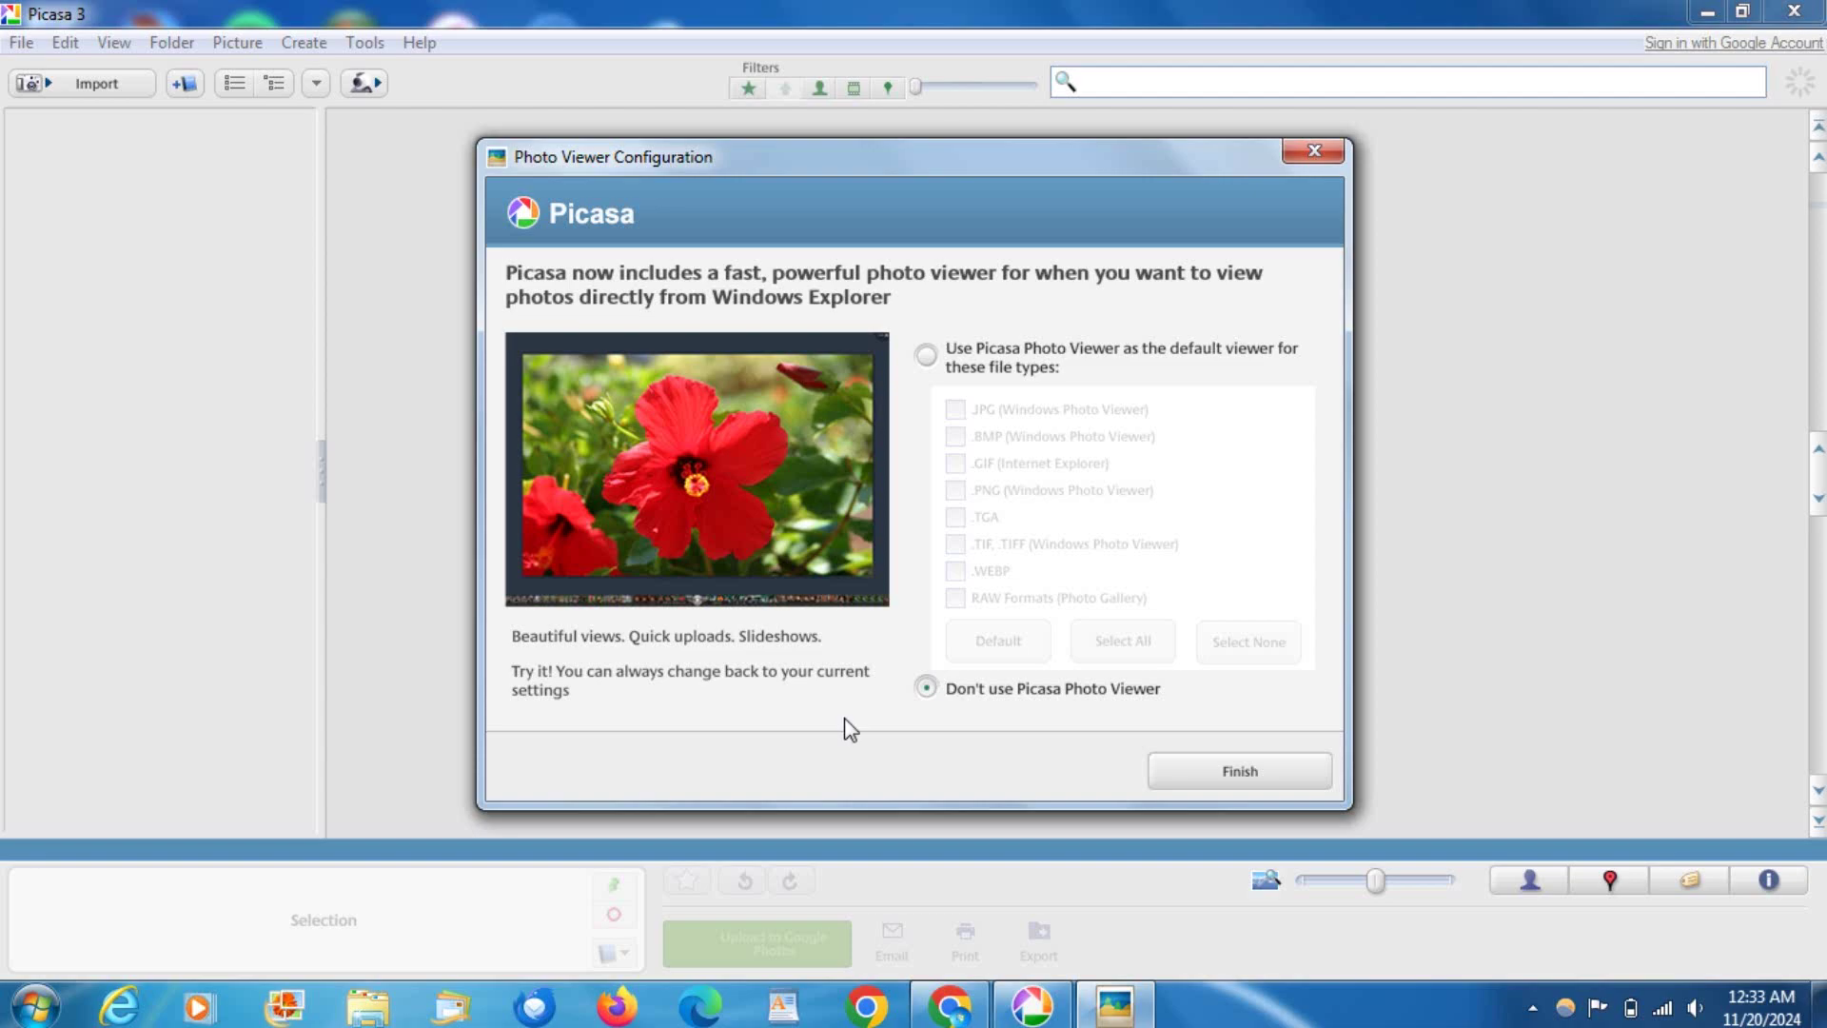
{"action": "mouse_move", "coordinate": [609, 135]}
{"action": "left_mouse_down"}
{"action": "mouse_move", "coordinate": [627, 192]}
{"action": "mouse_move", "coordinate": [589, 141]}
{"action": "left_mouse_up"}
{"action": "left_click", "coordinate": [1250, 798]}
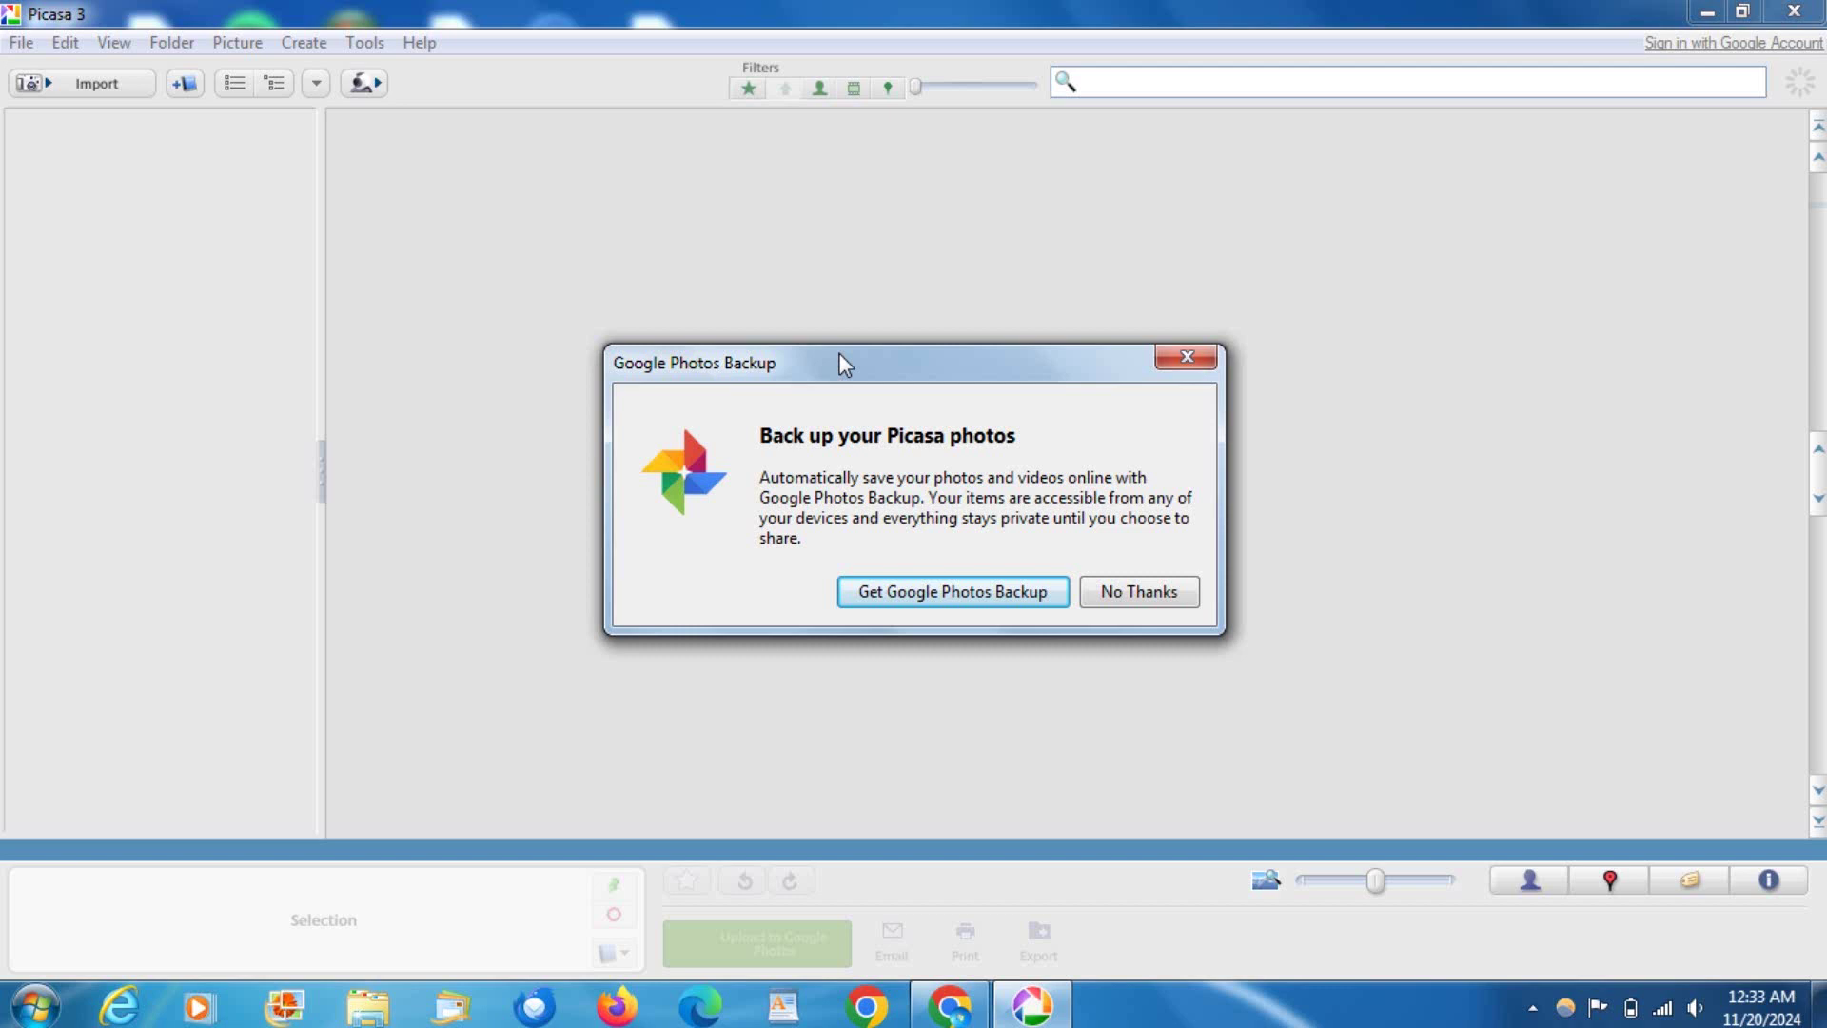
{"action": "left_click_drag", "start_coordinate": [849, 375], "coordinate": [931, 377]}
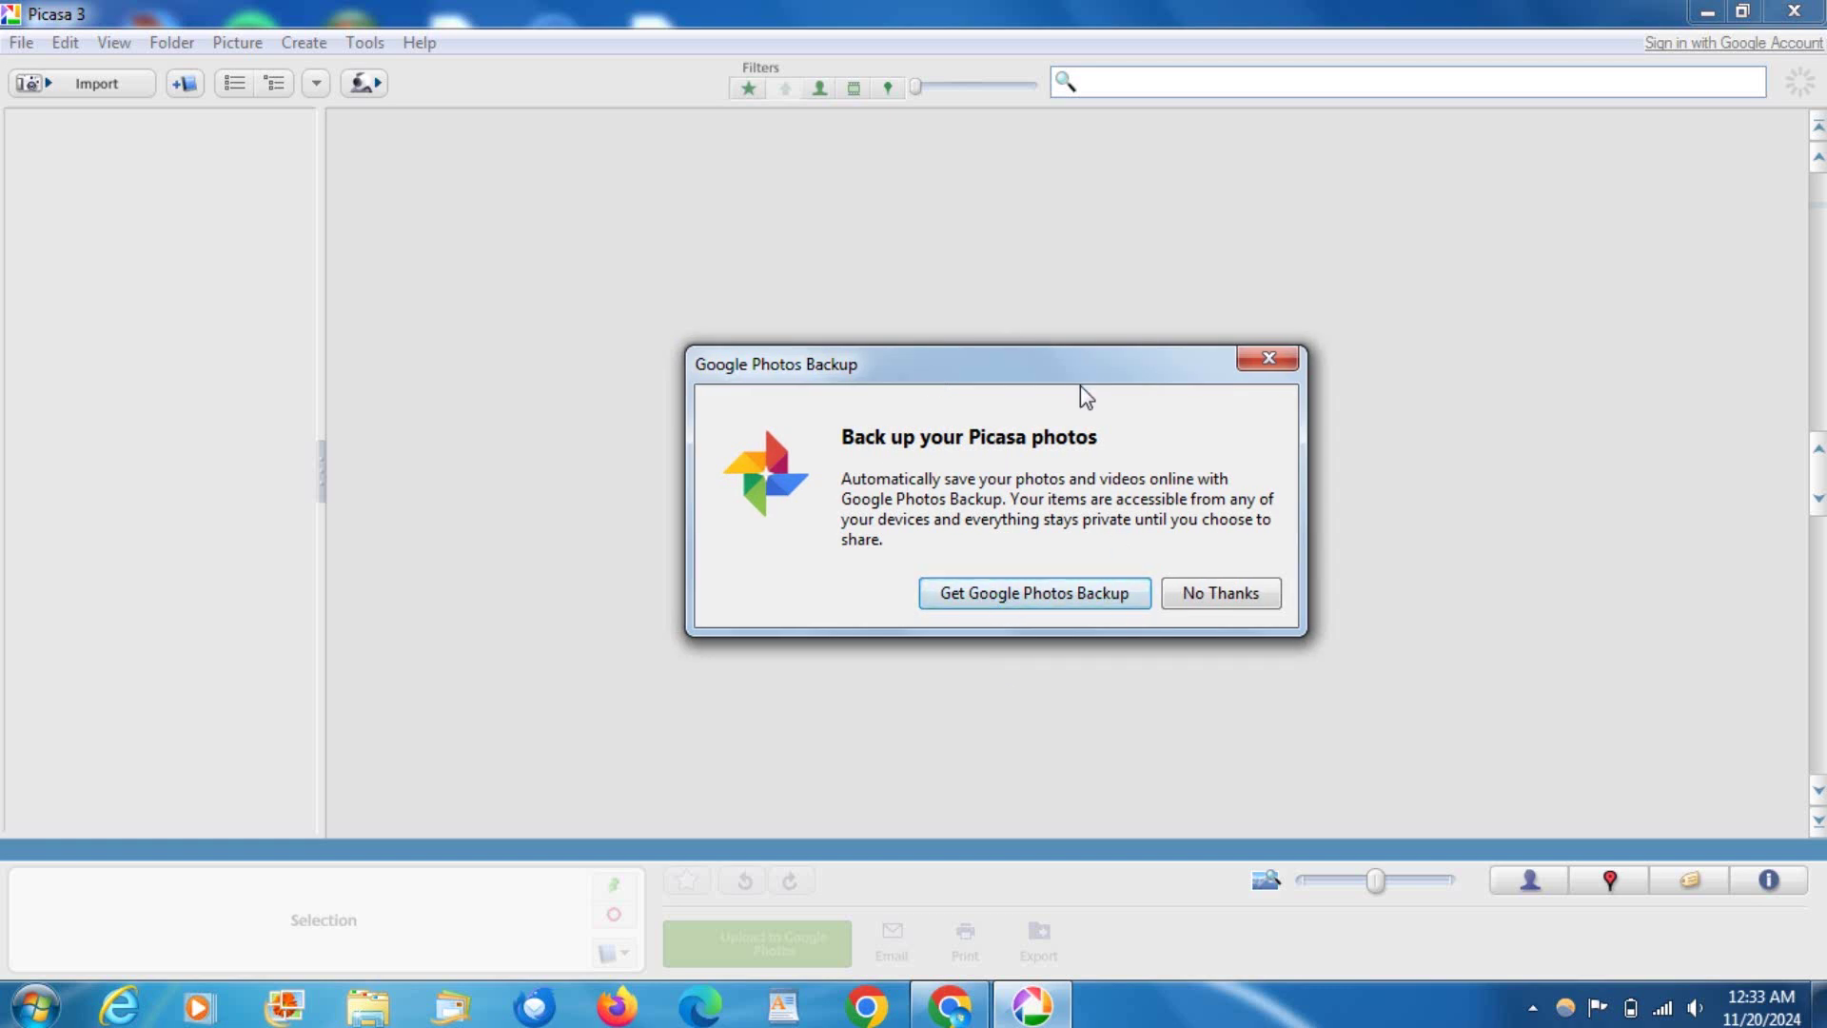
{"action": "left_click_drag", "start_coordinate": [1081, 379], "coordinate": [1028, 355]}
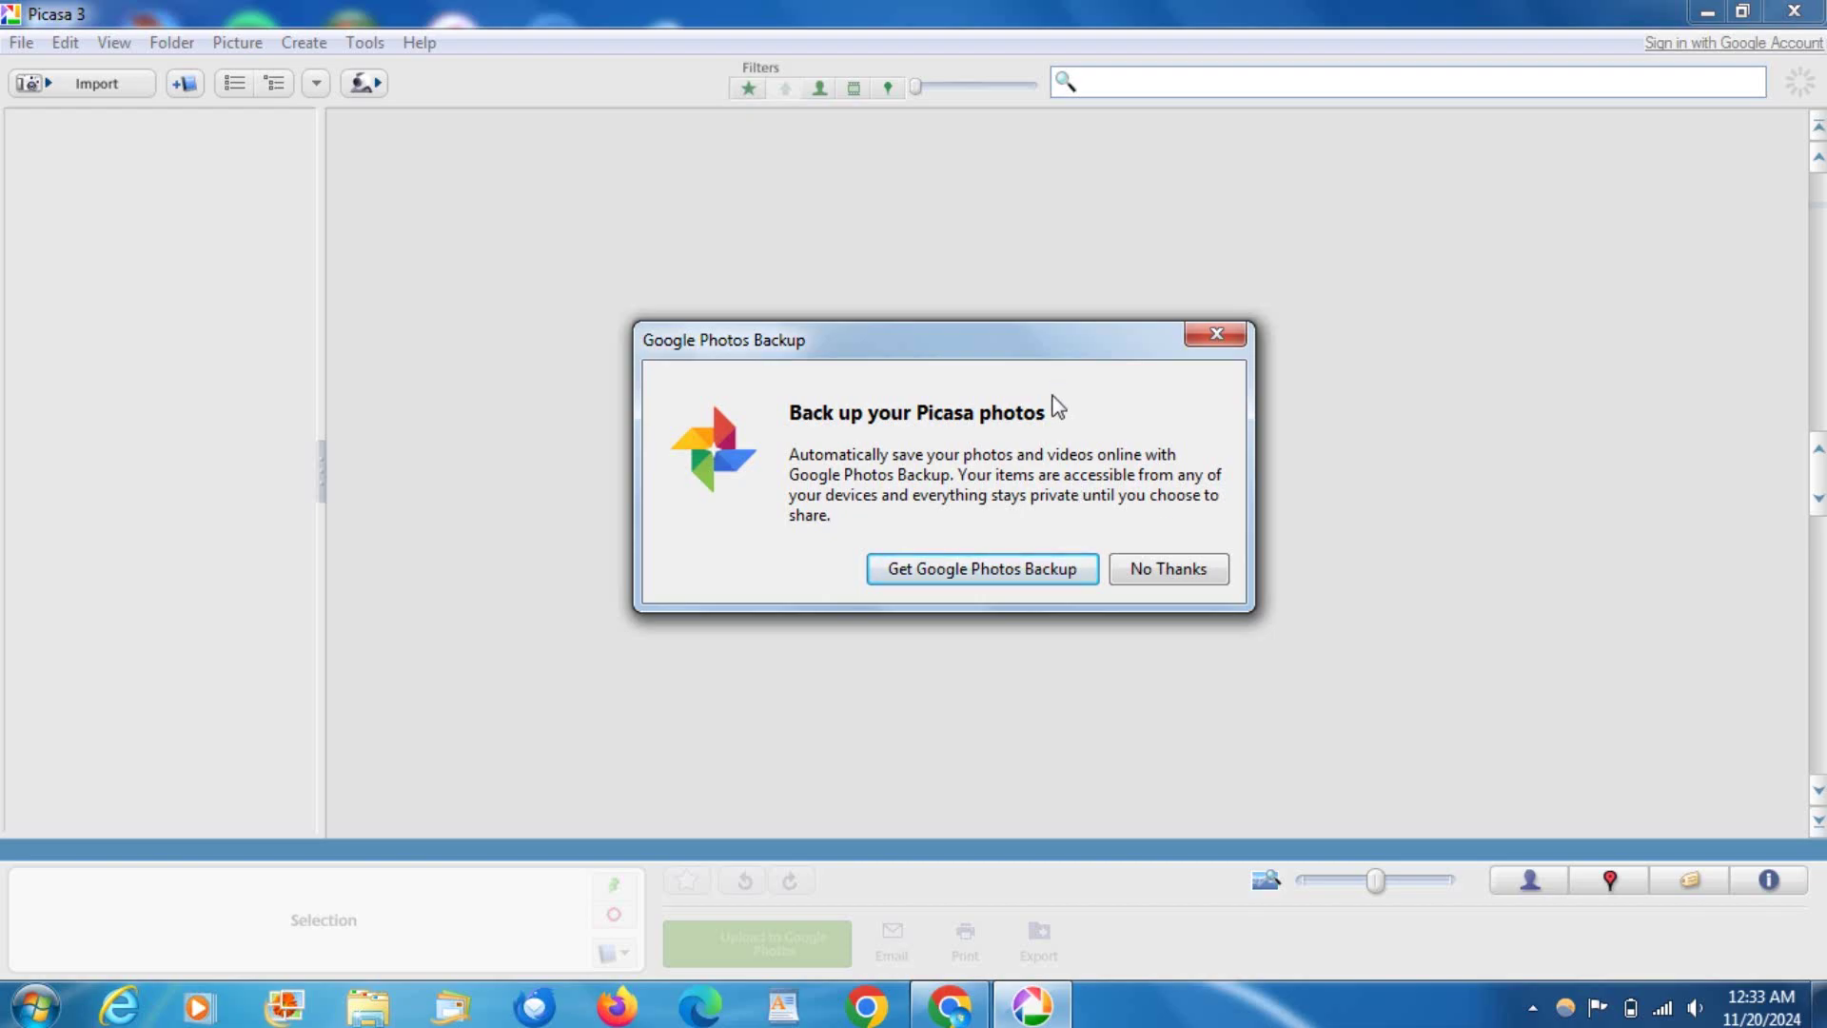
{"action": "left_click_drag", "start_coordinate": [1061, 339], "coordinate": [1078, 276]}
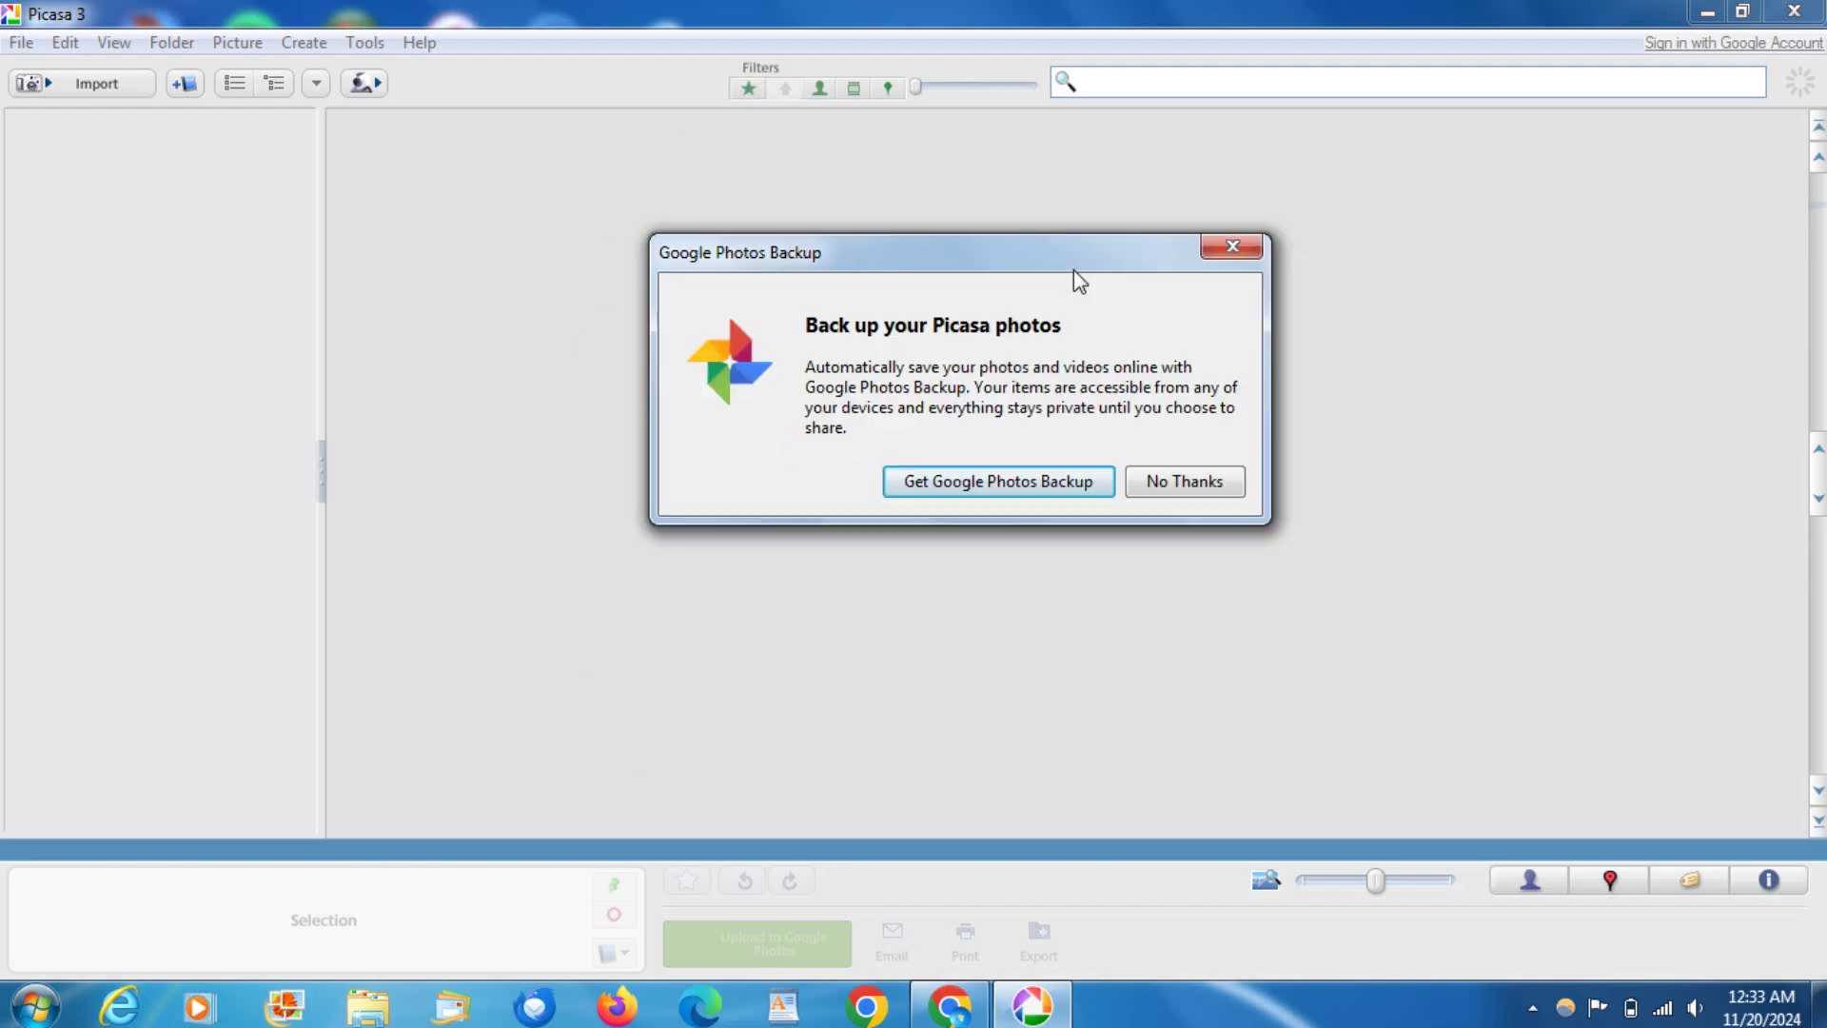
{"action": "left_click", "coordinate": [1762, 44]}
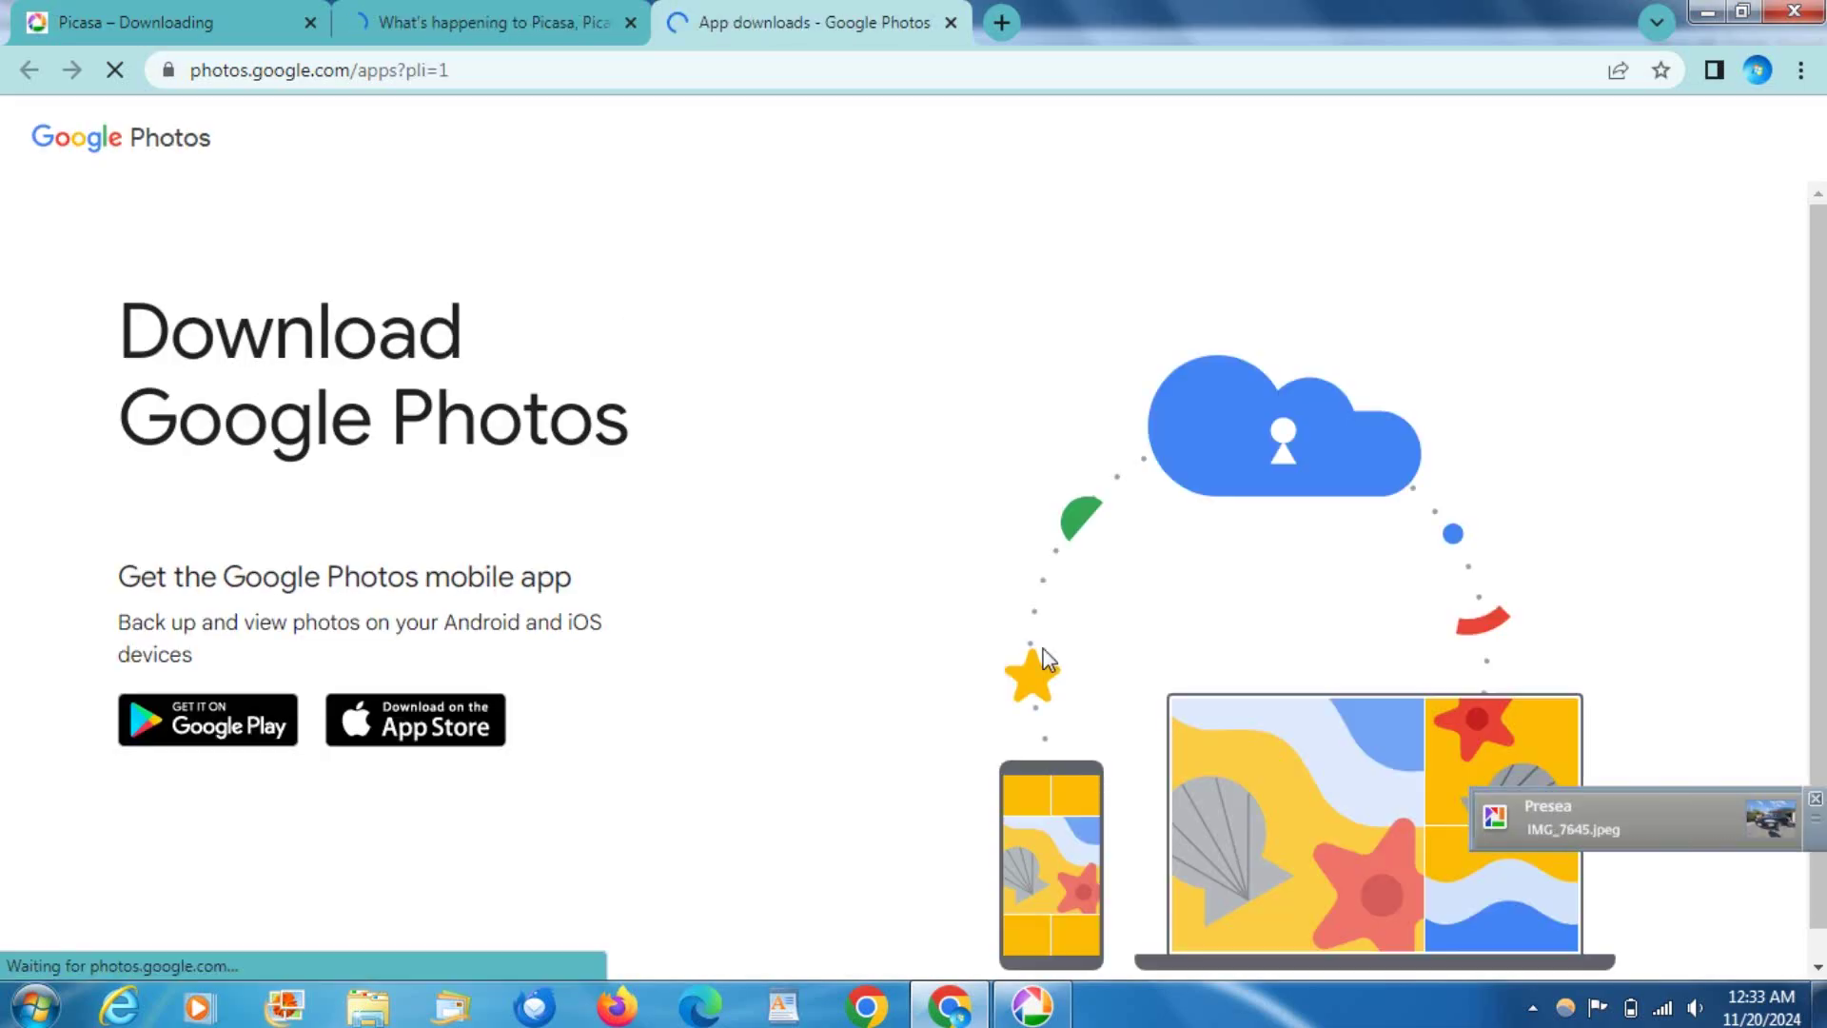
Scroll down through the Picasa retirement help article.
{"action": "scroll", "coordinate": [328, 505], "scroll_direction": "down", "scroll_amount": 1}
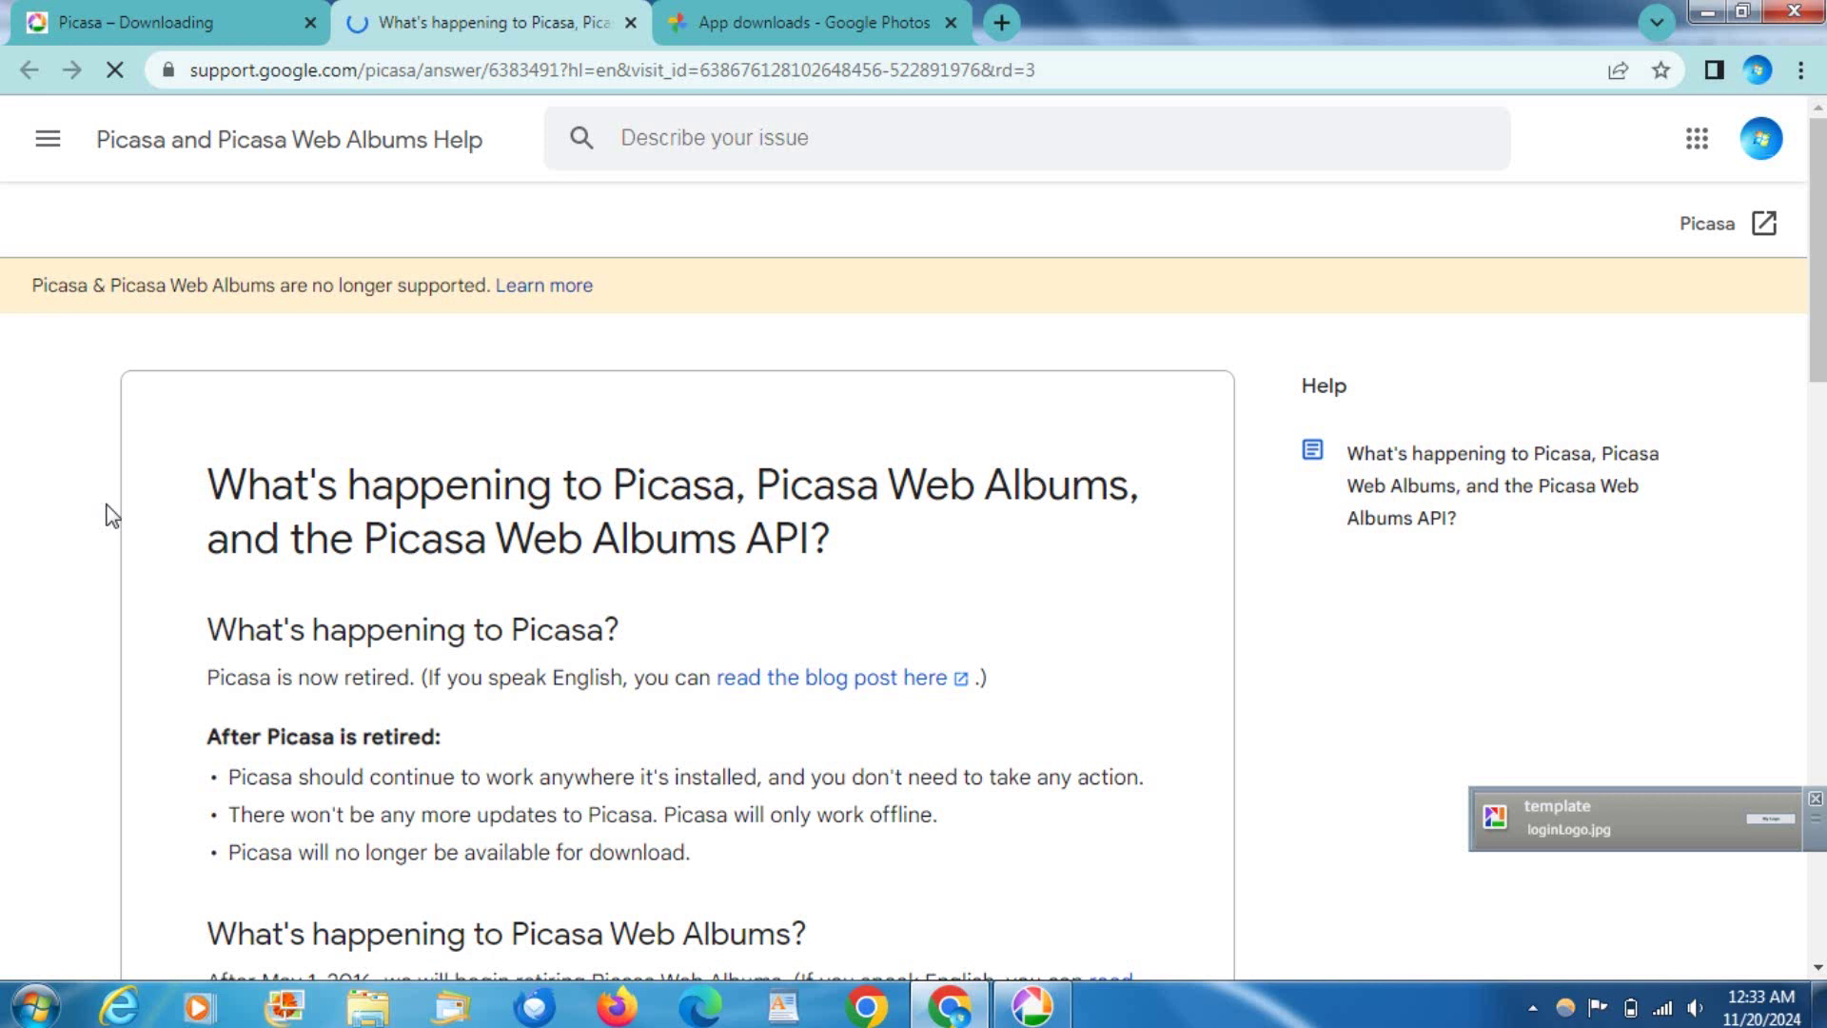
{"action": "scroll", "coordinate": [735, 380], "scroll_direction": "down", "scroll_amount": 7}
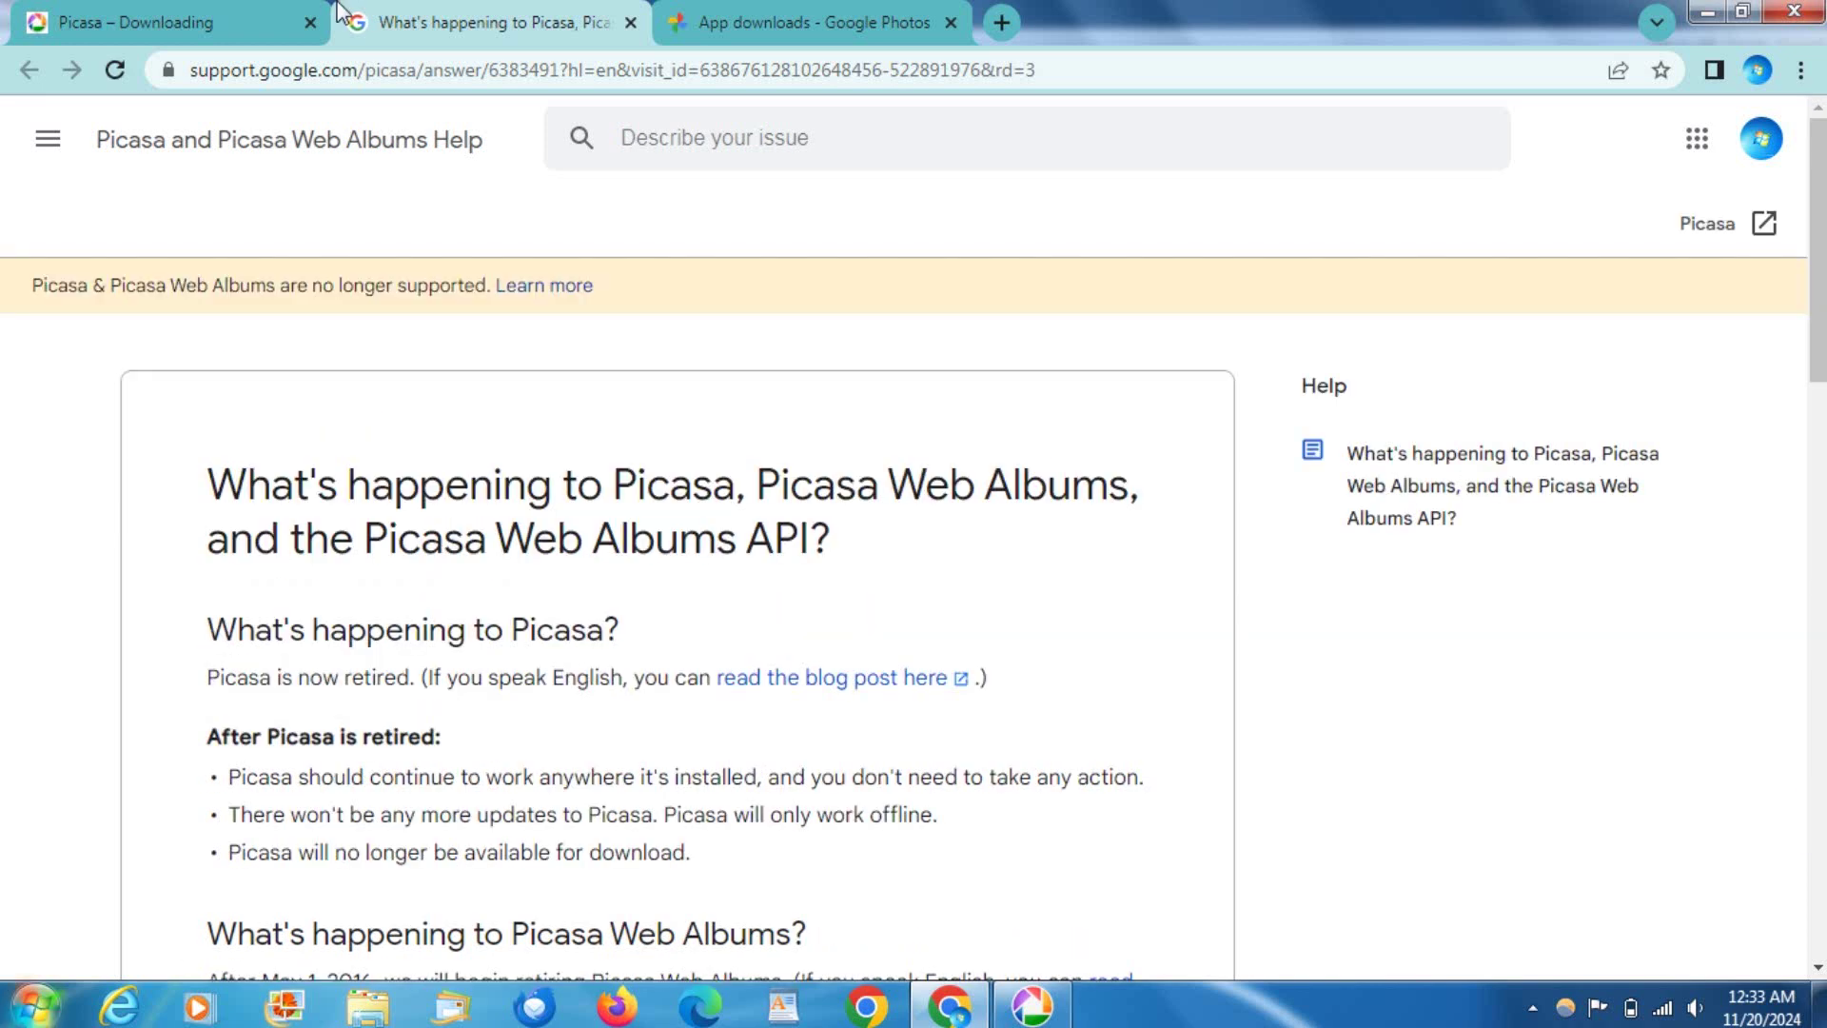
Close the Picasa help and Google Photos tabs and minimize Chrome.
{"action": "left_click", "coordinate": [630, 22]}
{"action": "left_click", "coordinate": [630, 22]}
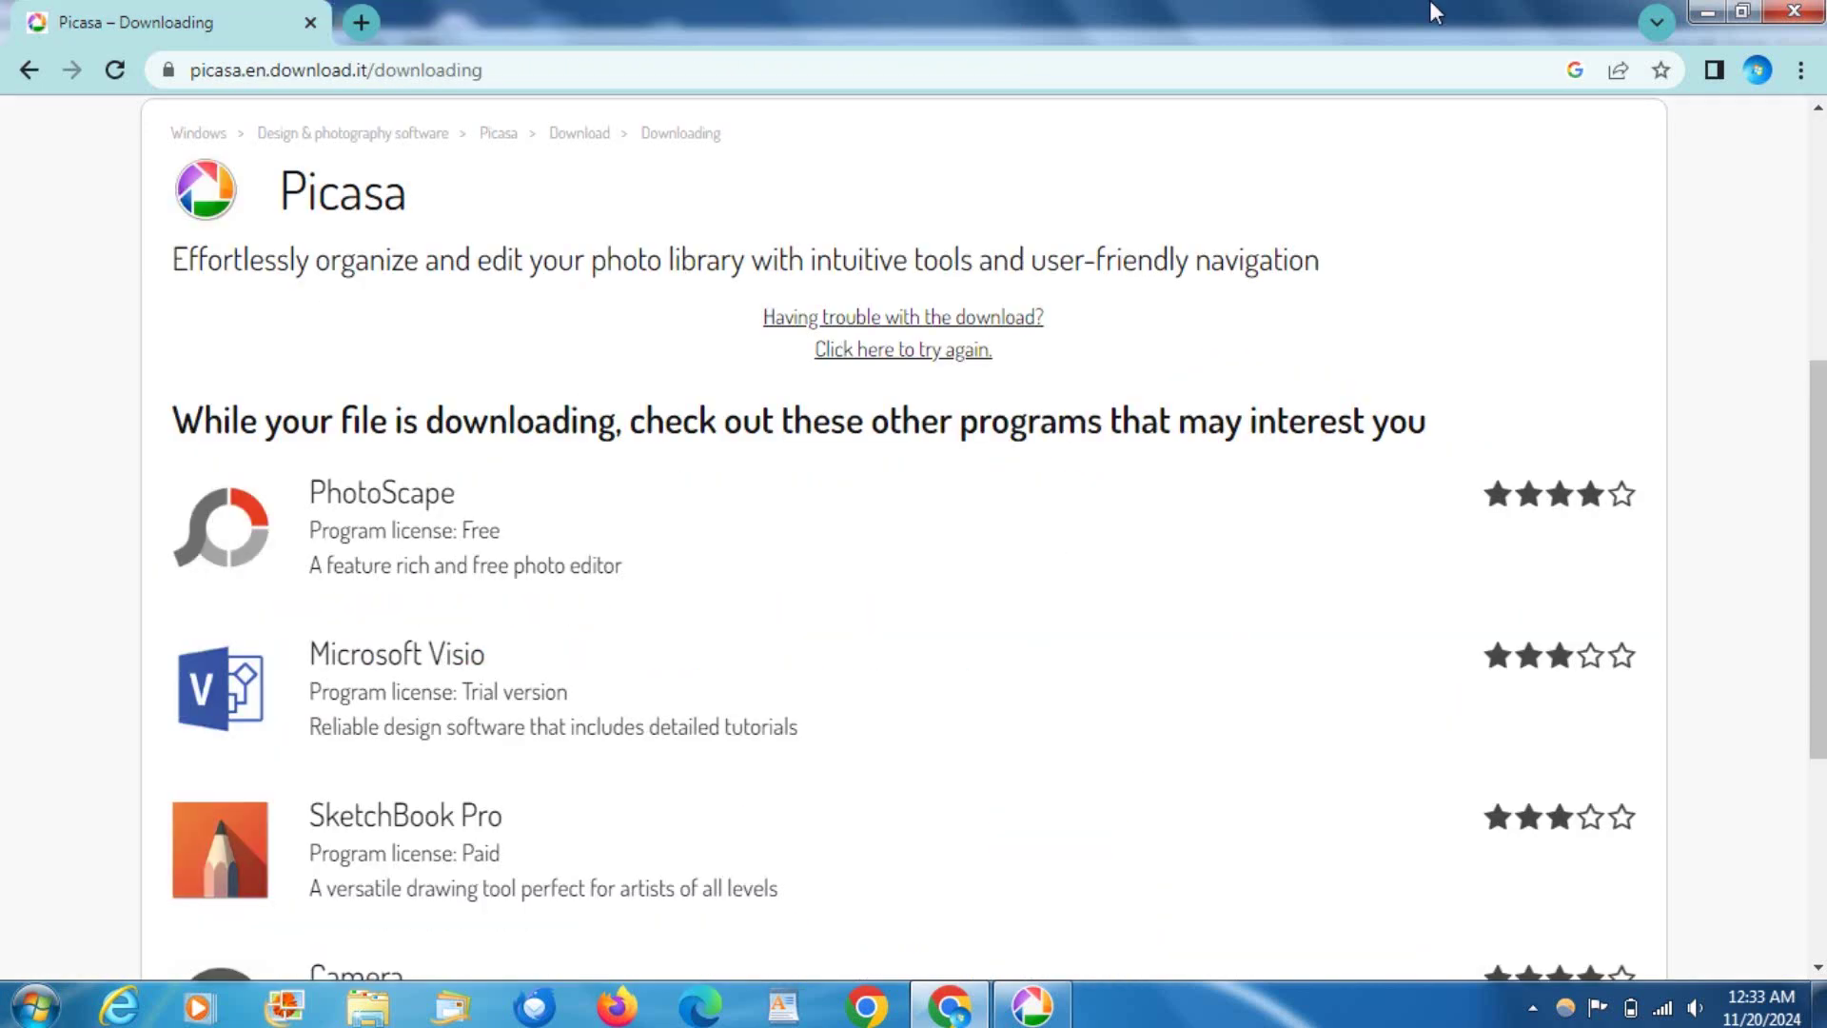
{"action": "left_click", "coordinate": [1708, 11]}
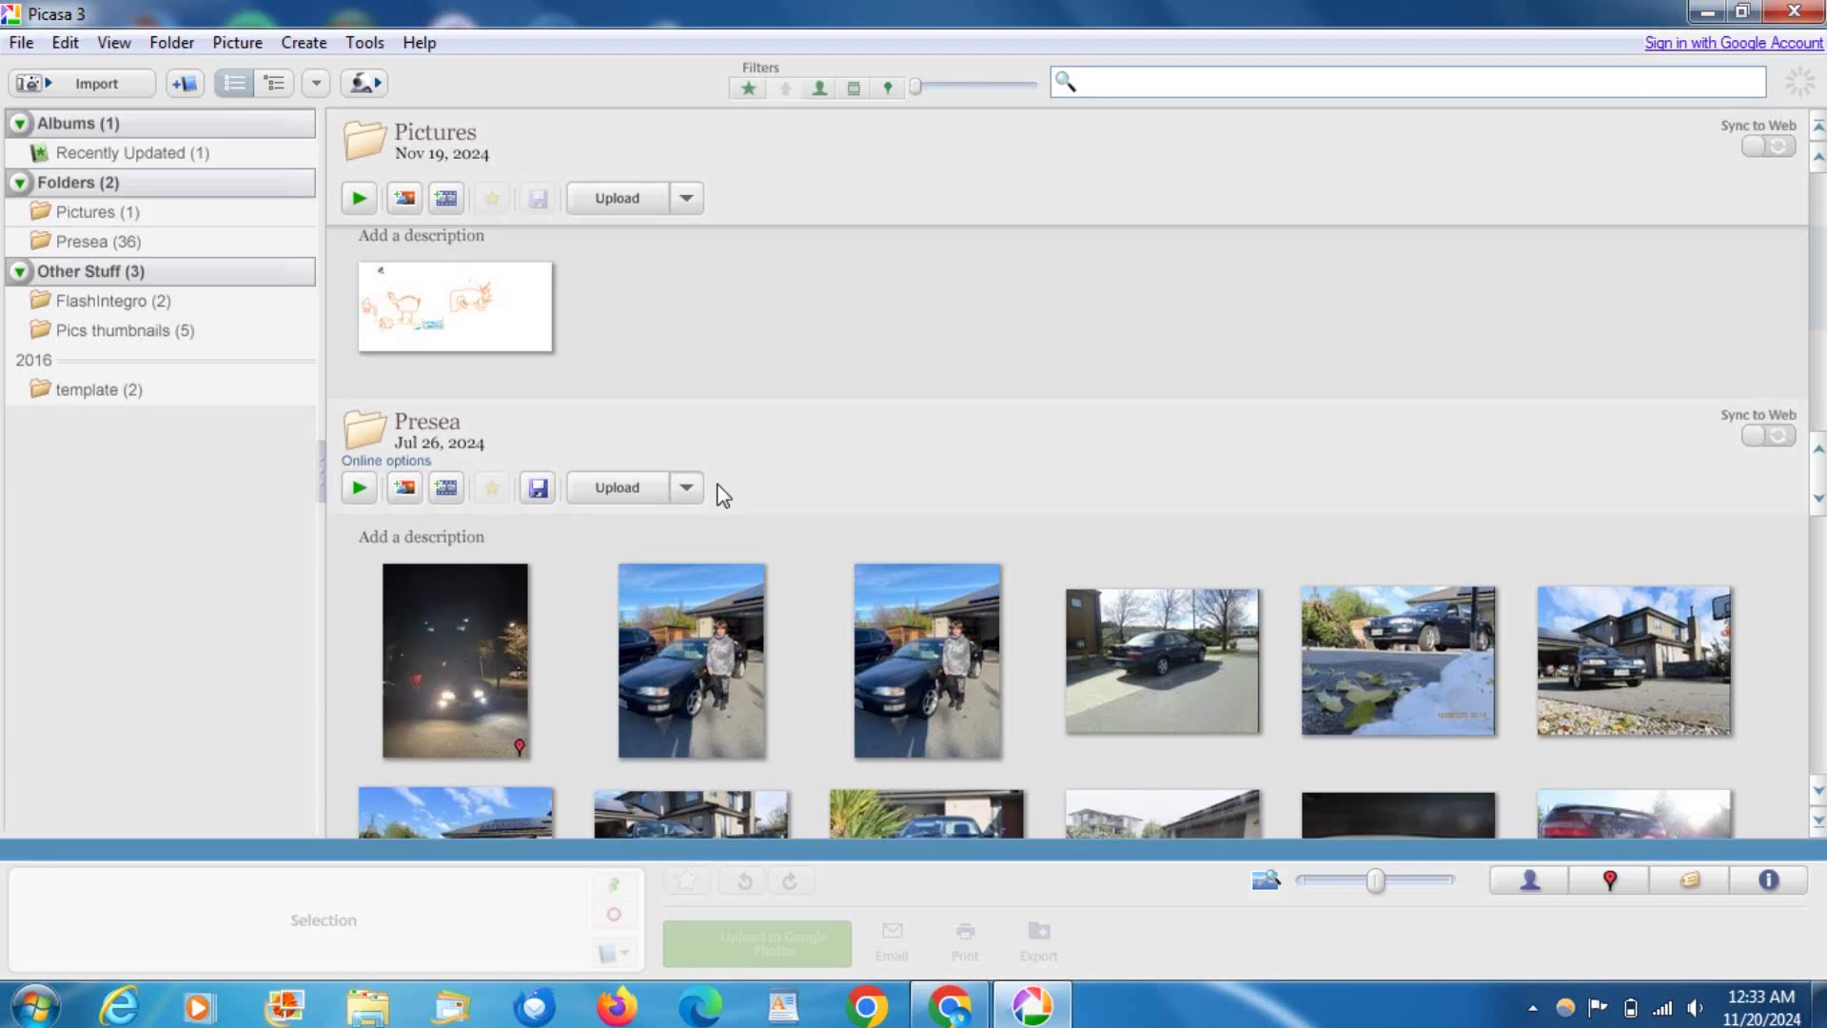
Scroll through the Picasa library folders, ending among the Presea car photos.
{"action": "scroll", "coordinate": [722, 495], "scroll_direction": "down", "scroll_amount": 15}
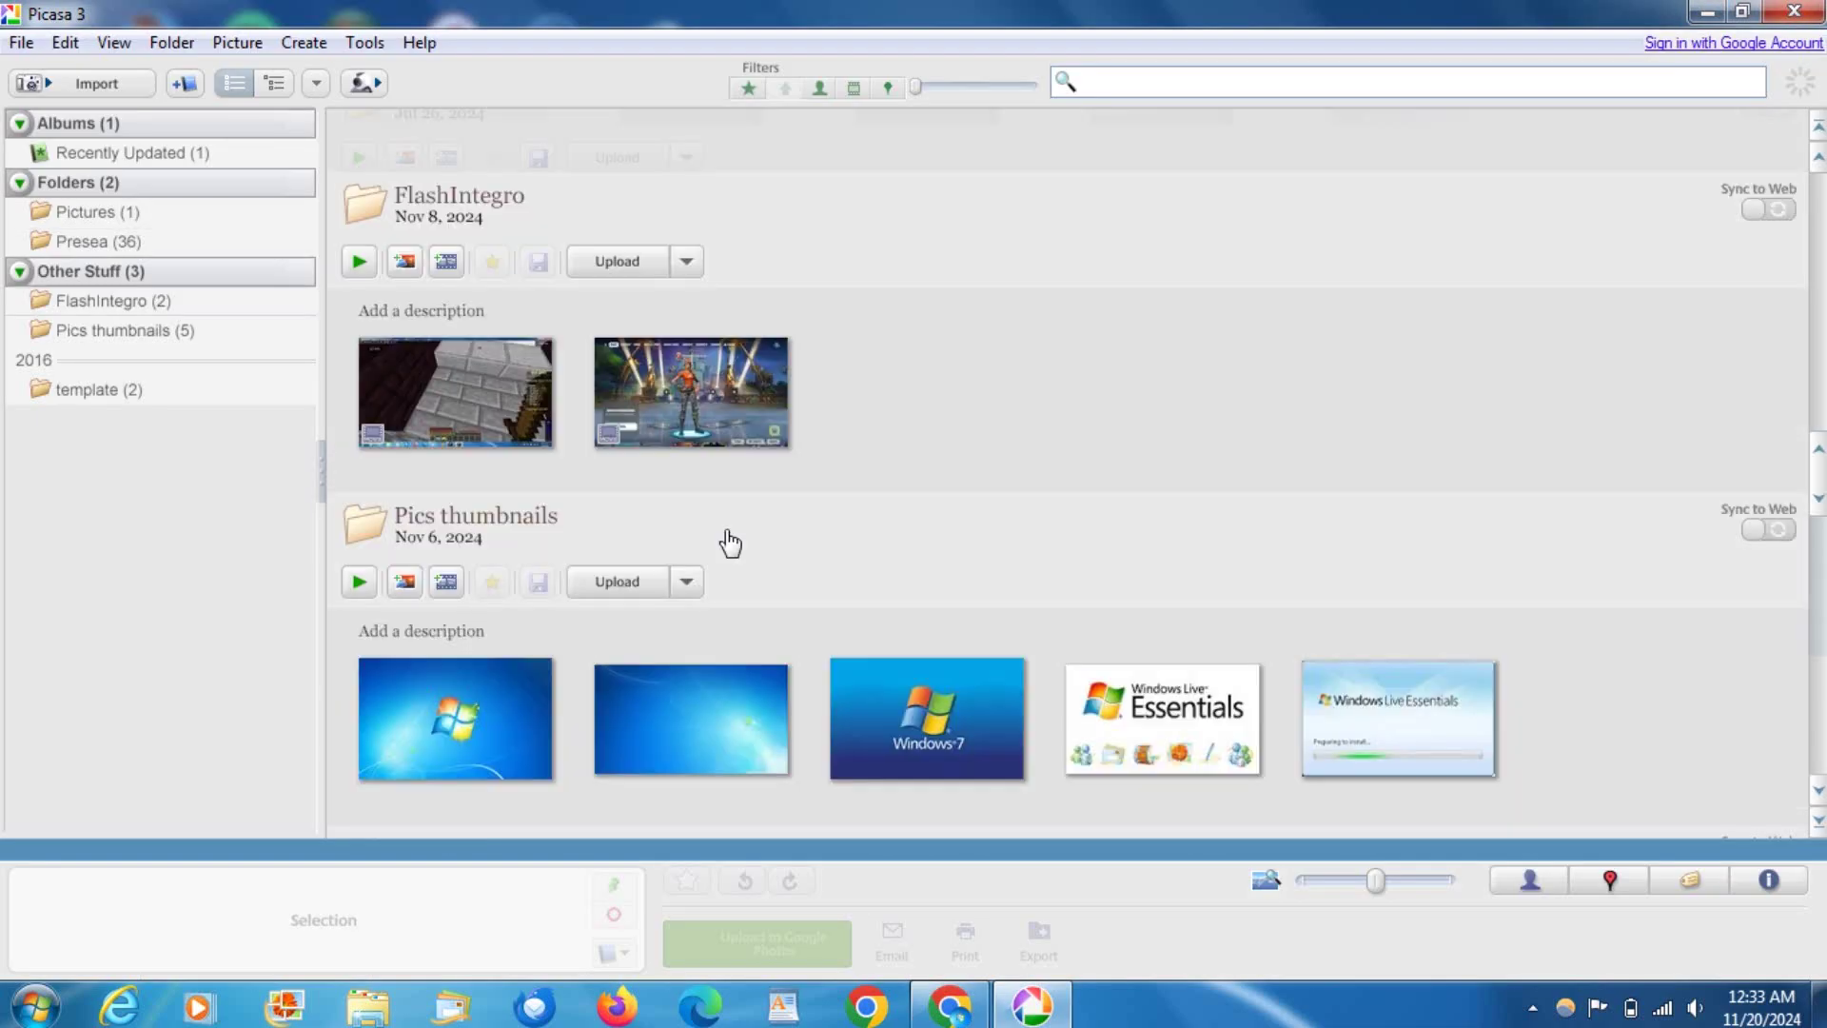
{"action": "scroll", "coordinate": [730, 542], "scroll_direction": "down", "scroll_amount": 3}
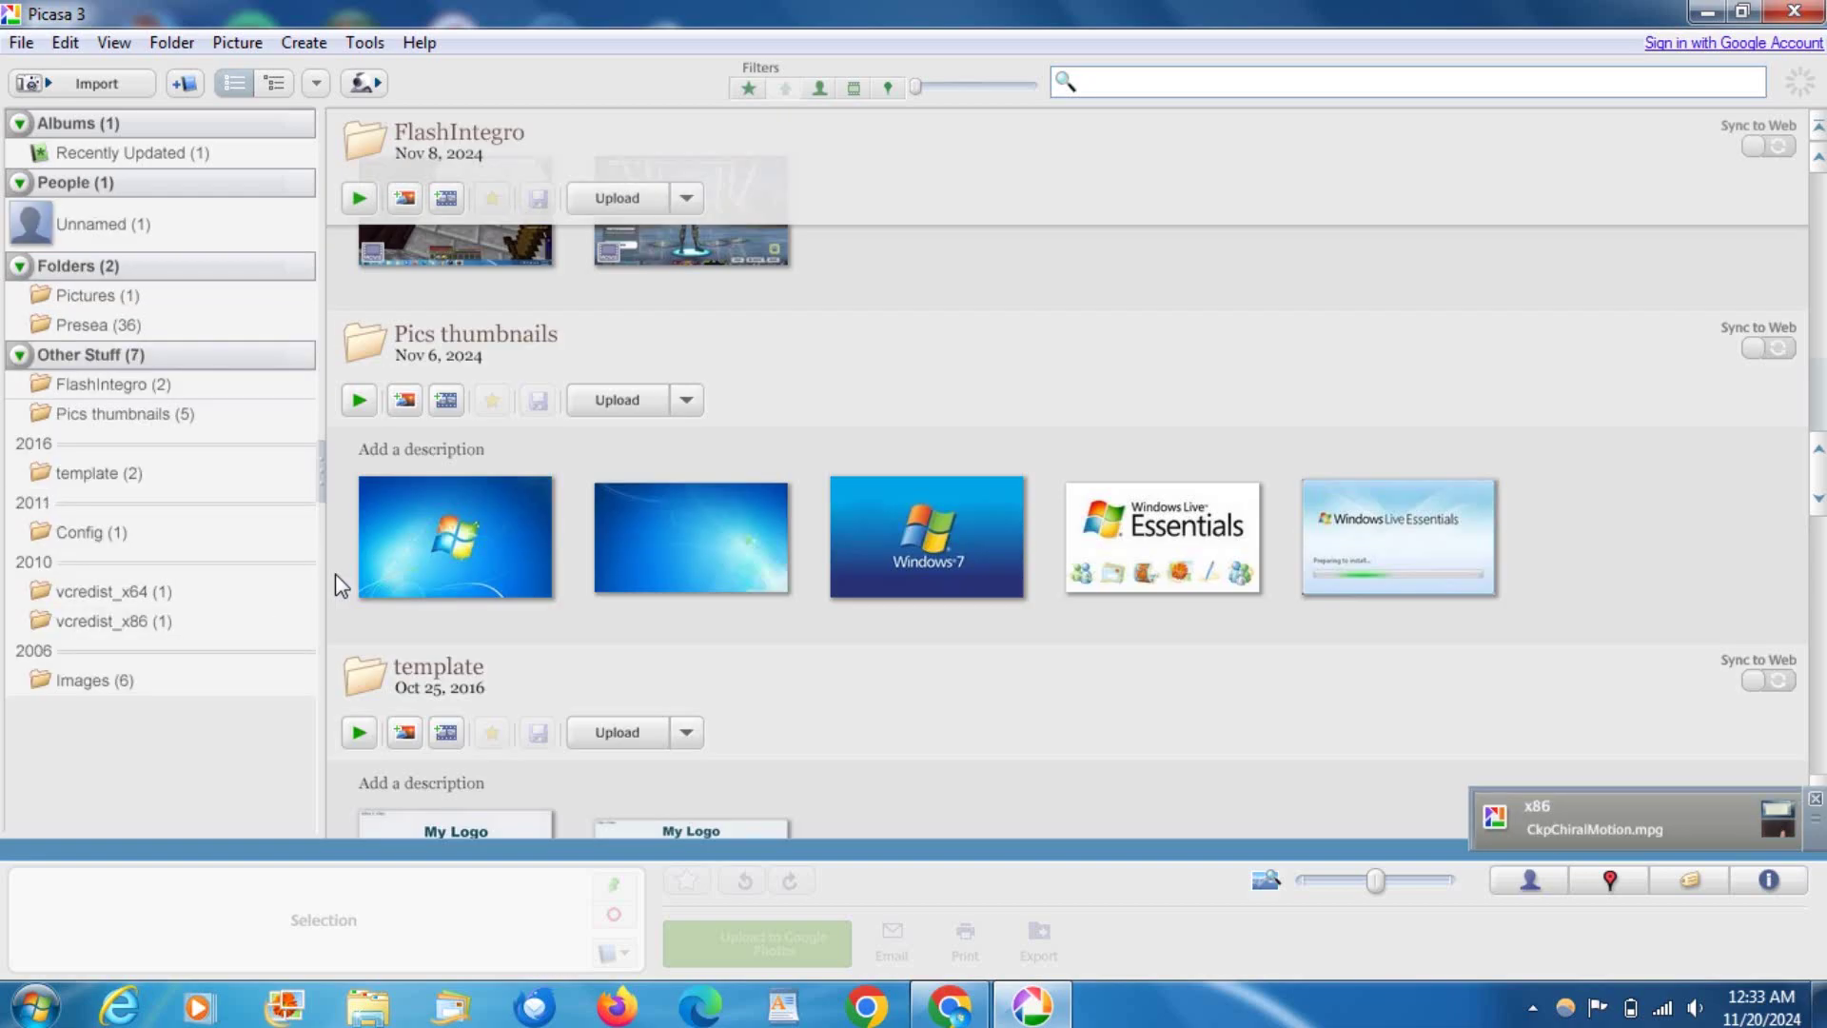
{"action": "scroll", "coordinate": [639, 615], "scroll_direction": "up", "scroll_amount": 10}
{"action": "scroll", "coordinate": [1640, 518], "scroll_direction": "down", "scroll_amount": 3}
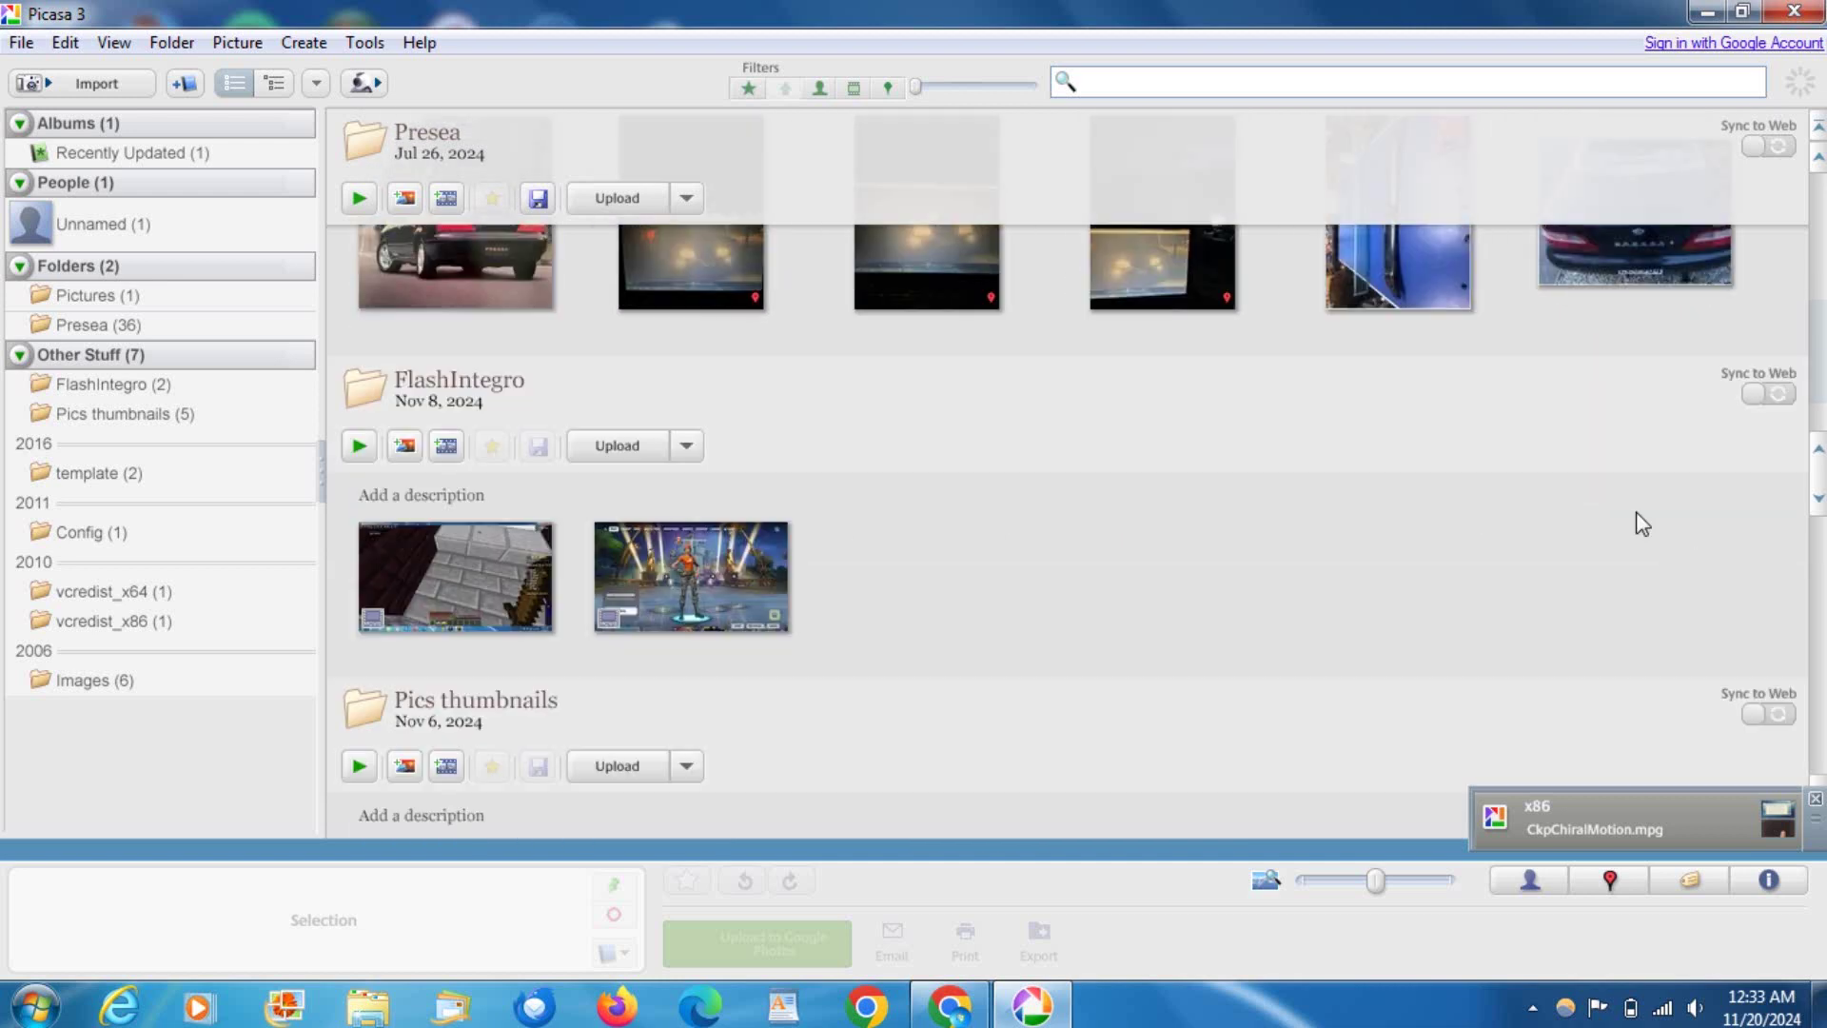
{"action": "scroll", "coordinate": [1437, 603], "scroll_direction": "up", "scroll_amount": 8}
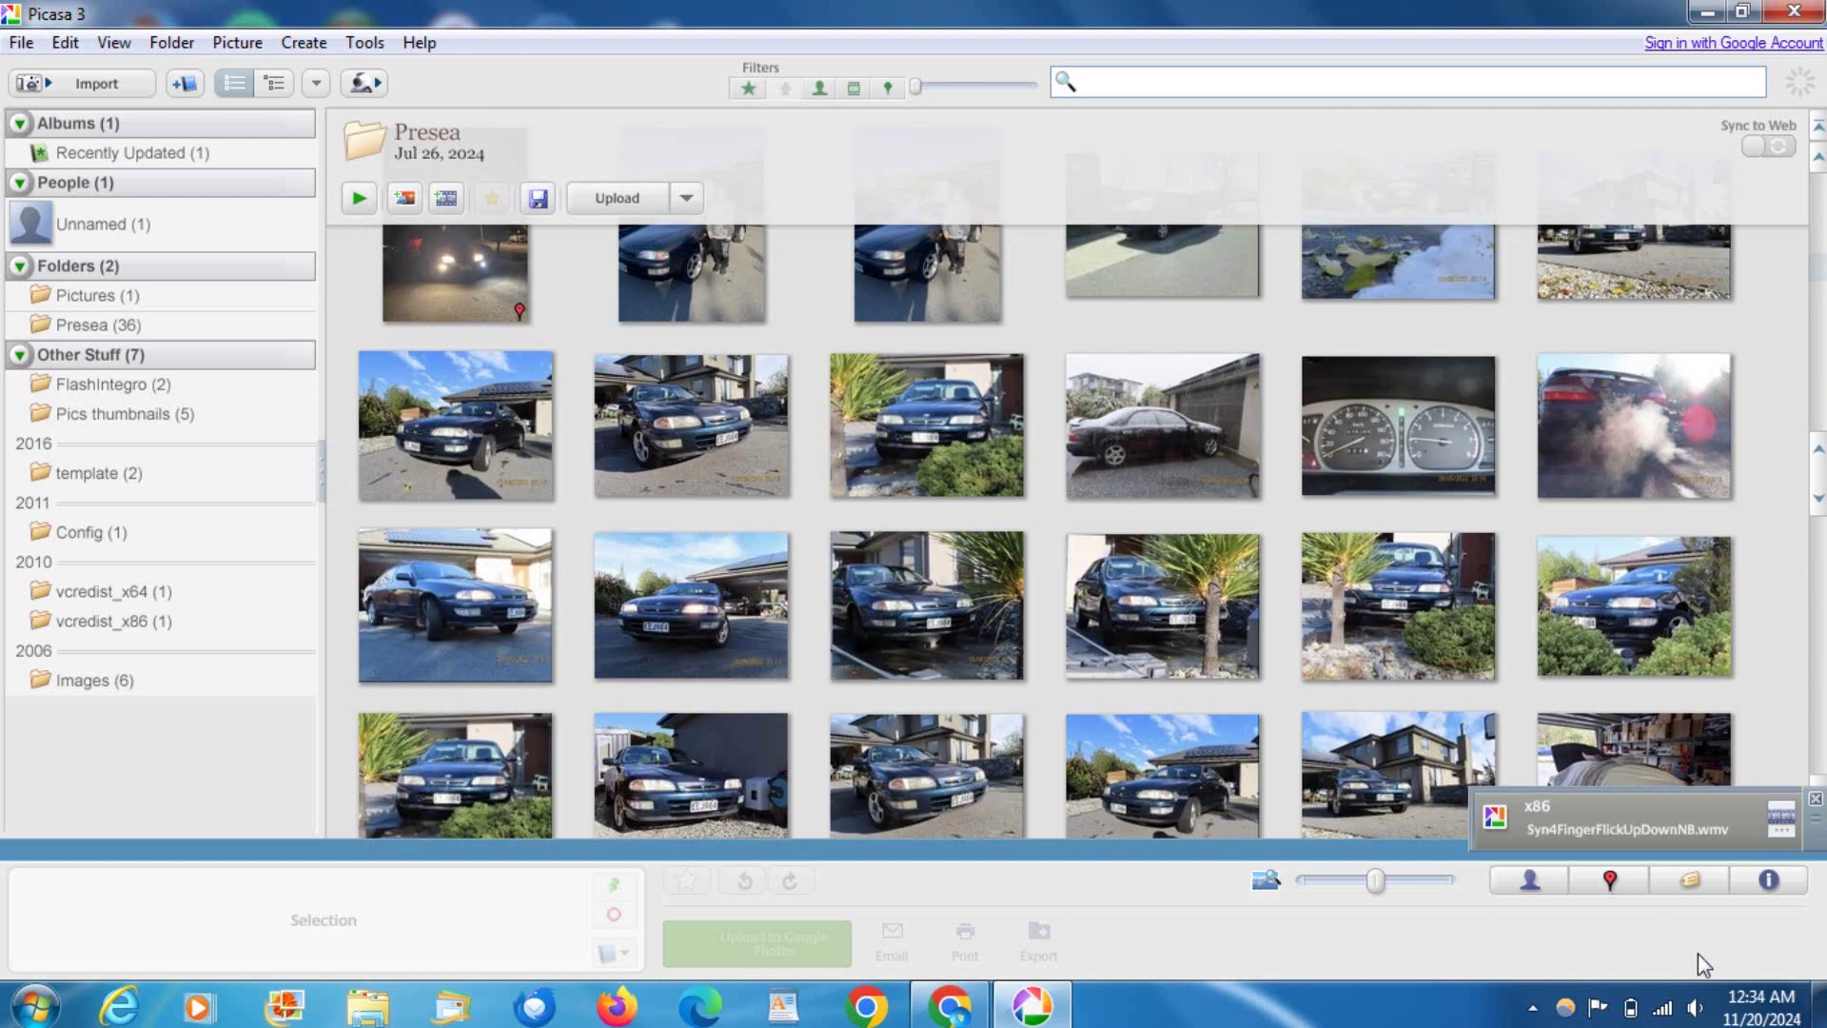
{"action": "scroll", "coordinate": [1380, 533], "scroll_direction": "down", "scroll_amount": 1}
{"action": "scroll", "coordinate": [1173, 466], "scroll_direction": "up", "scroll_amount": 1}
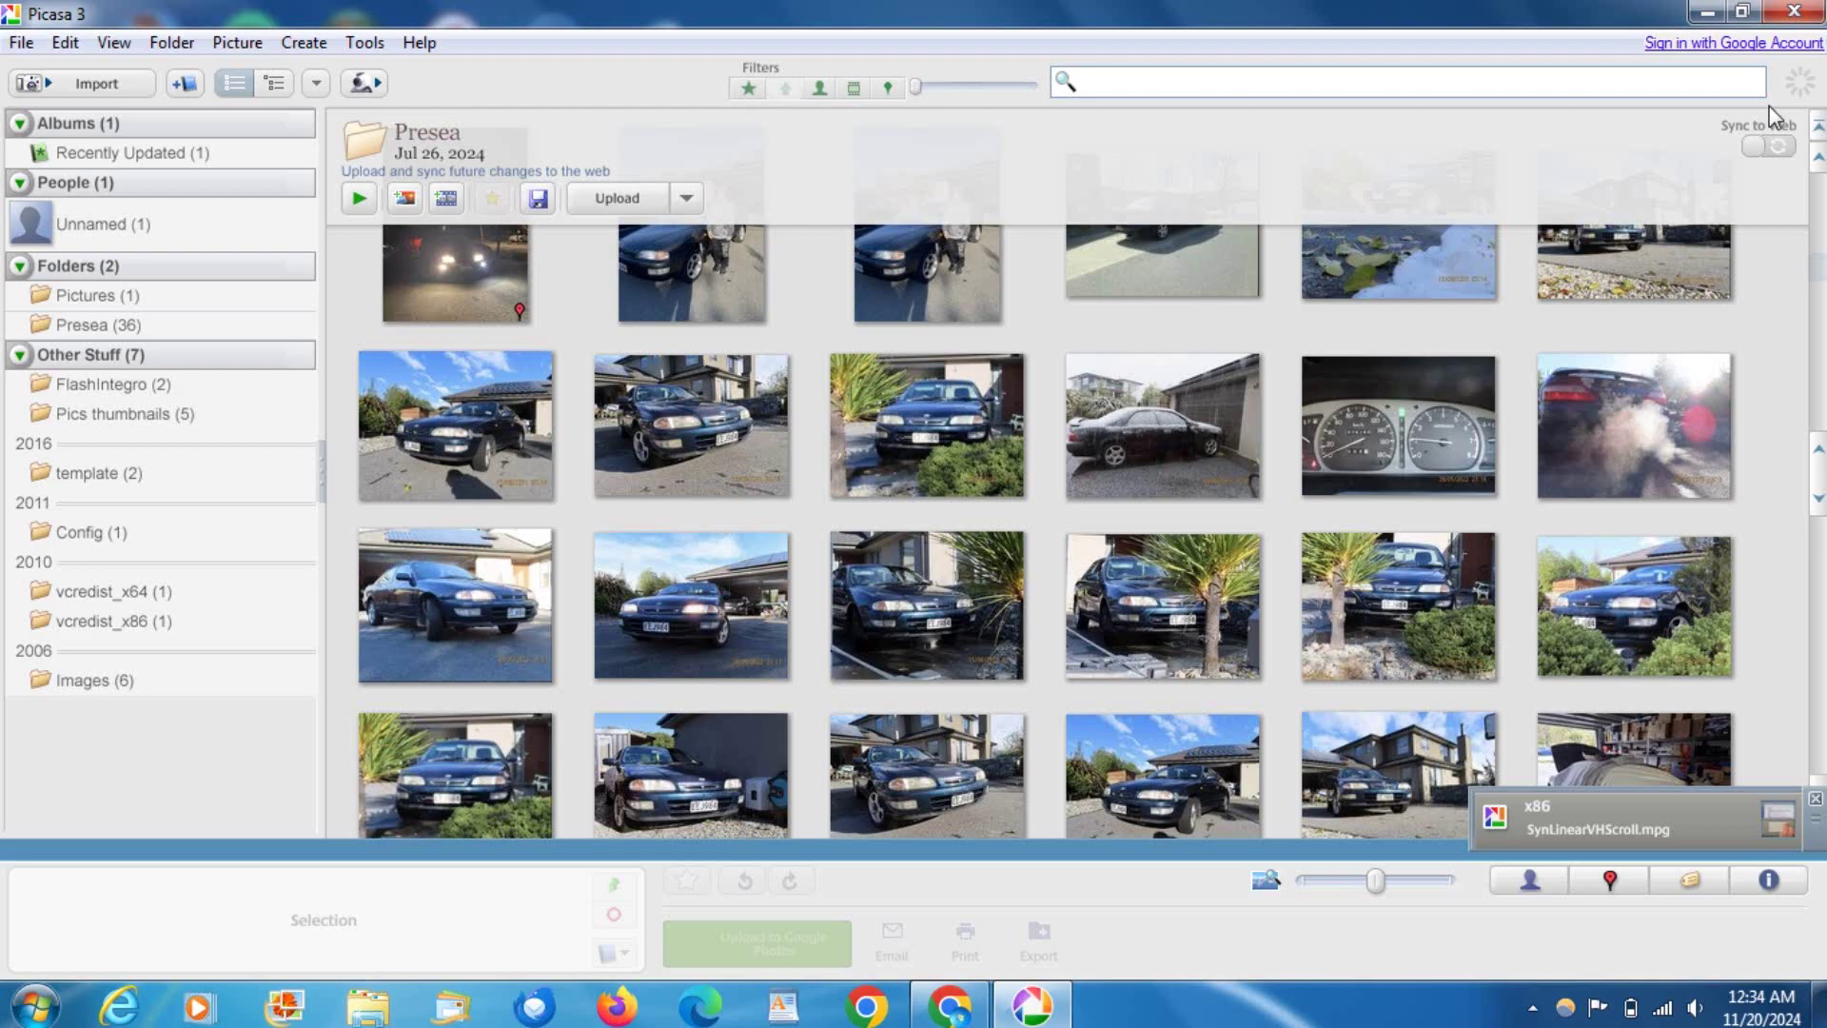
Try Google account sign-in twice, dismissing the authentication error each time.
{"action": "left_click", "coordinate": [1790, 45]}
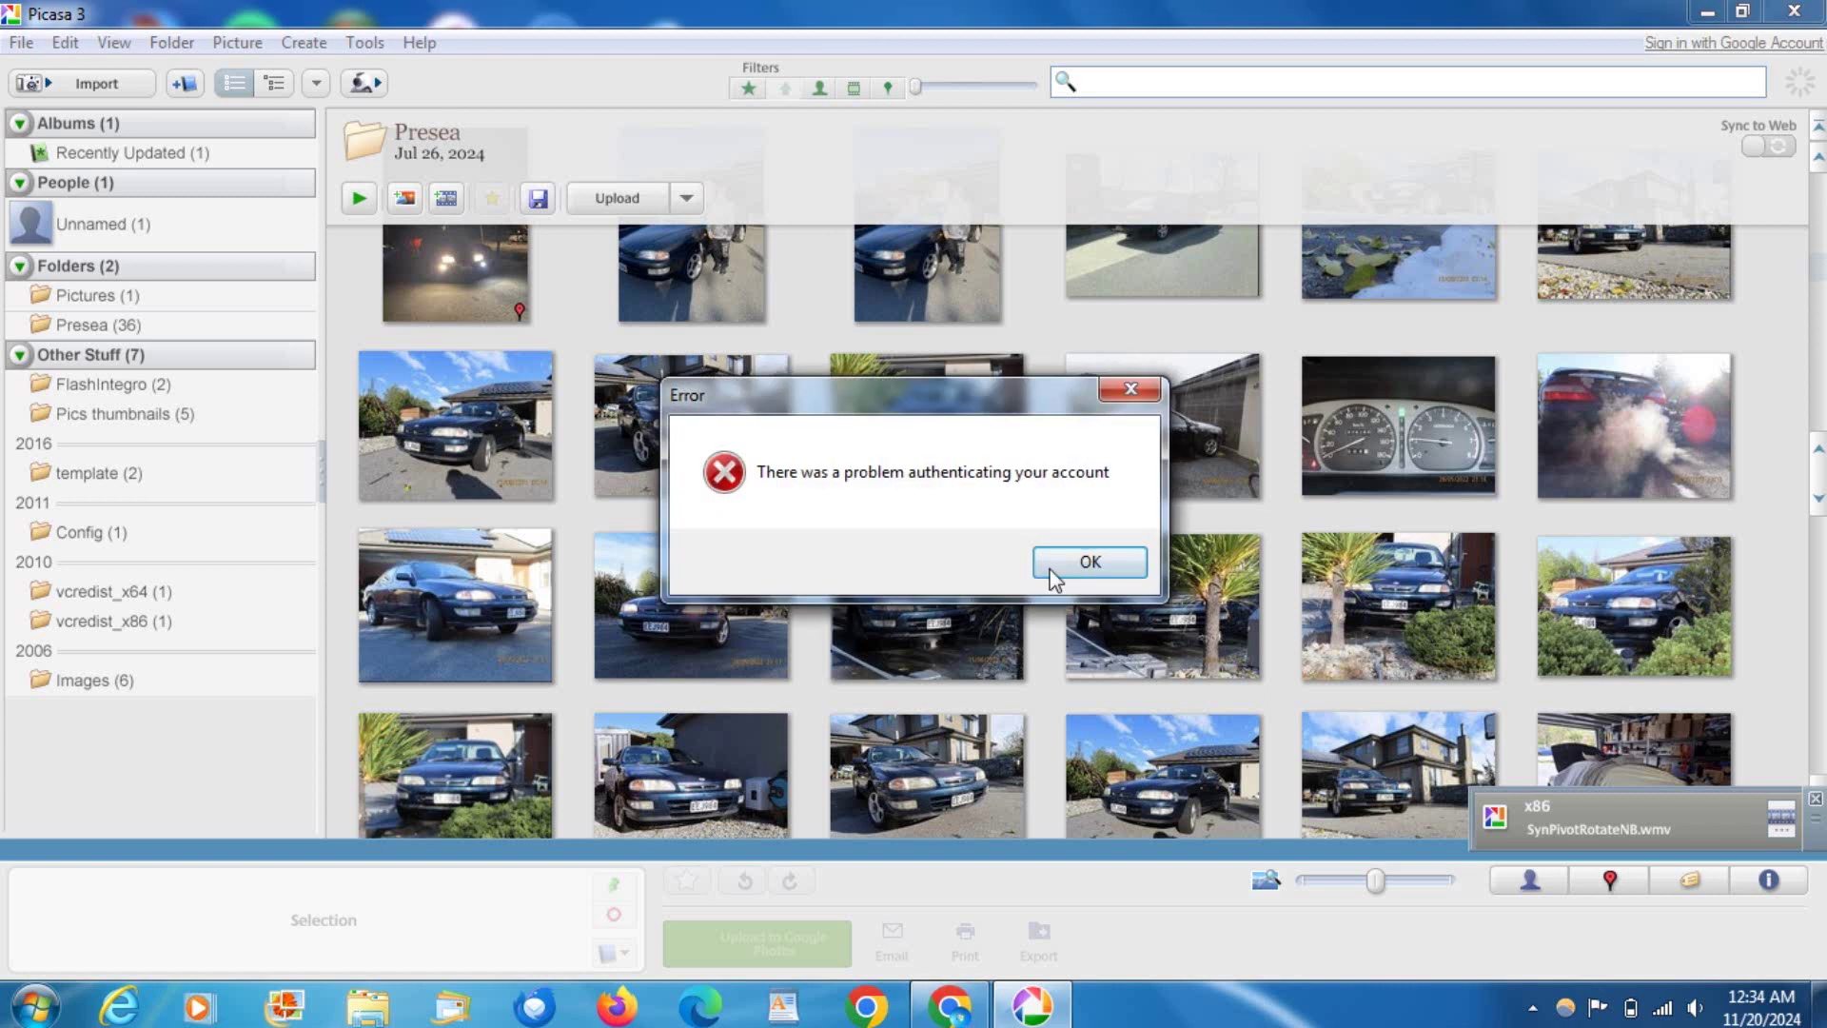
{"action": "left_click", "coordinate": [1050, 566]}
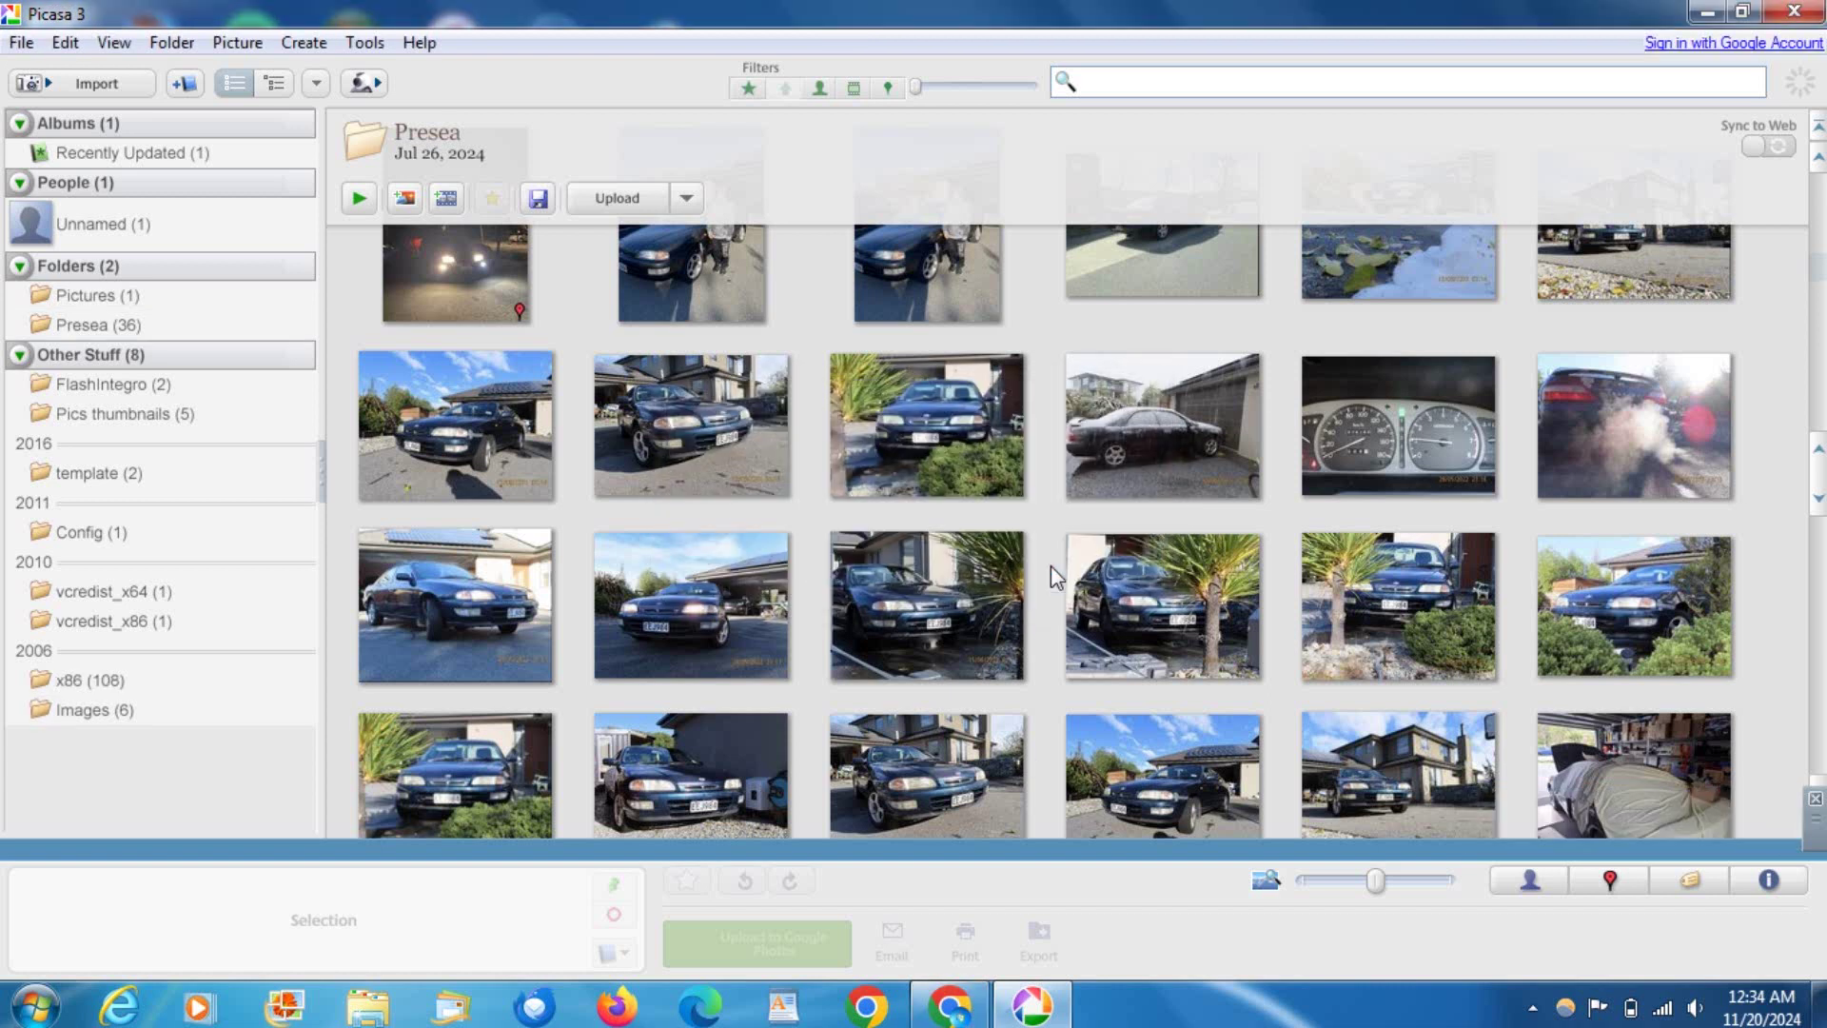
{"action": "left_click", "coordinate": [1757, 46]}
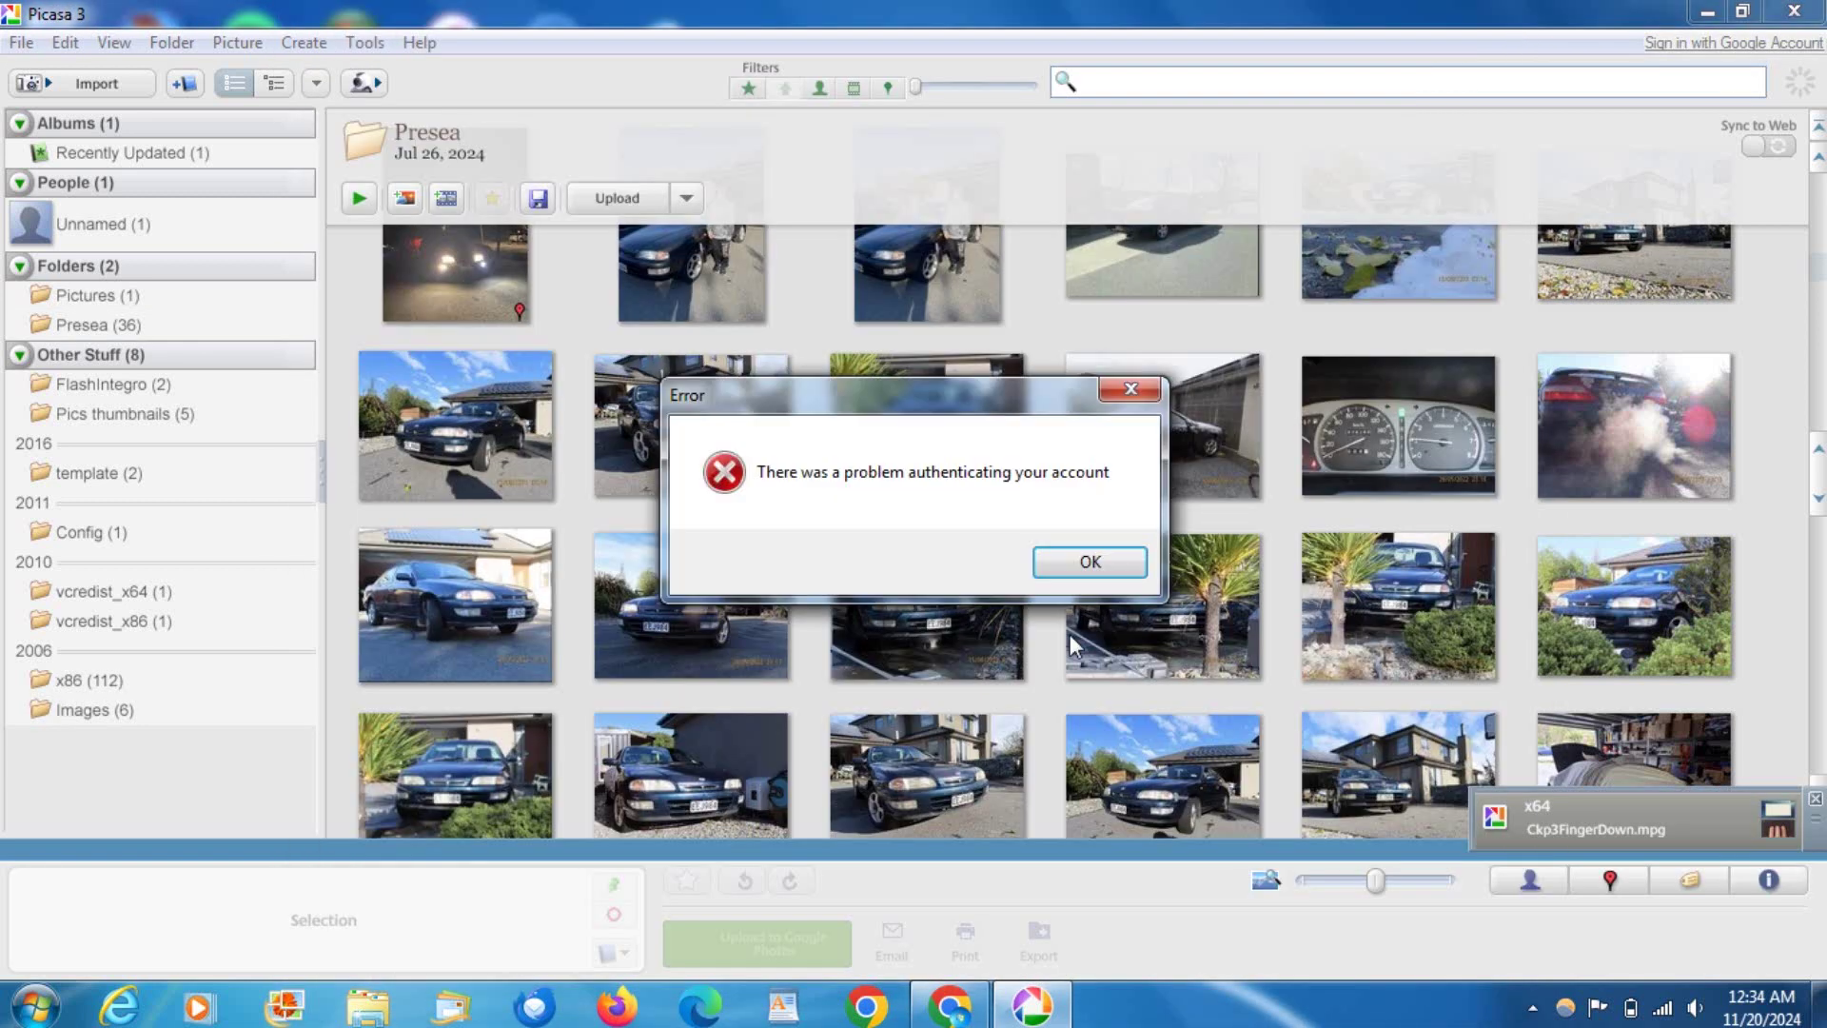
{"action": "left_click", "coordinate": [1081, 561]}
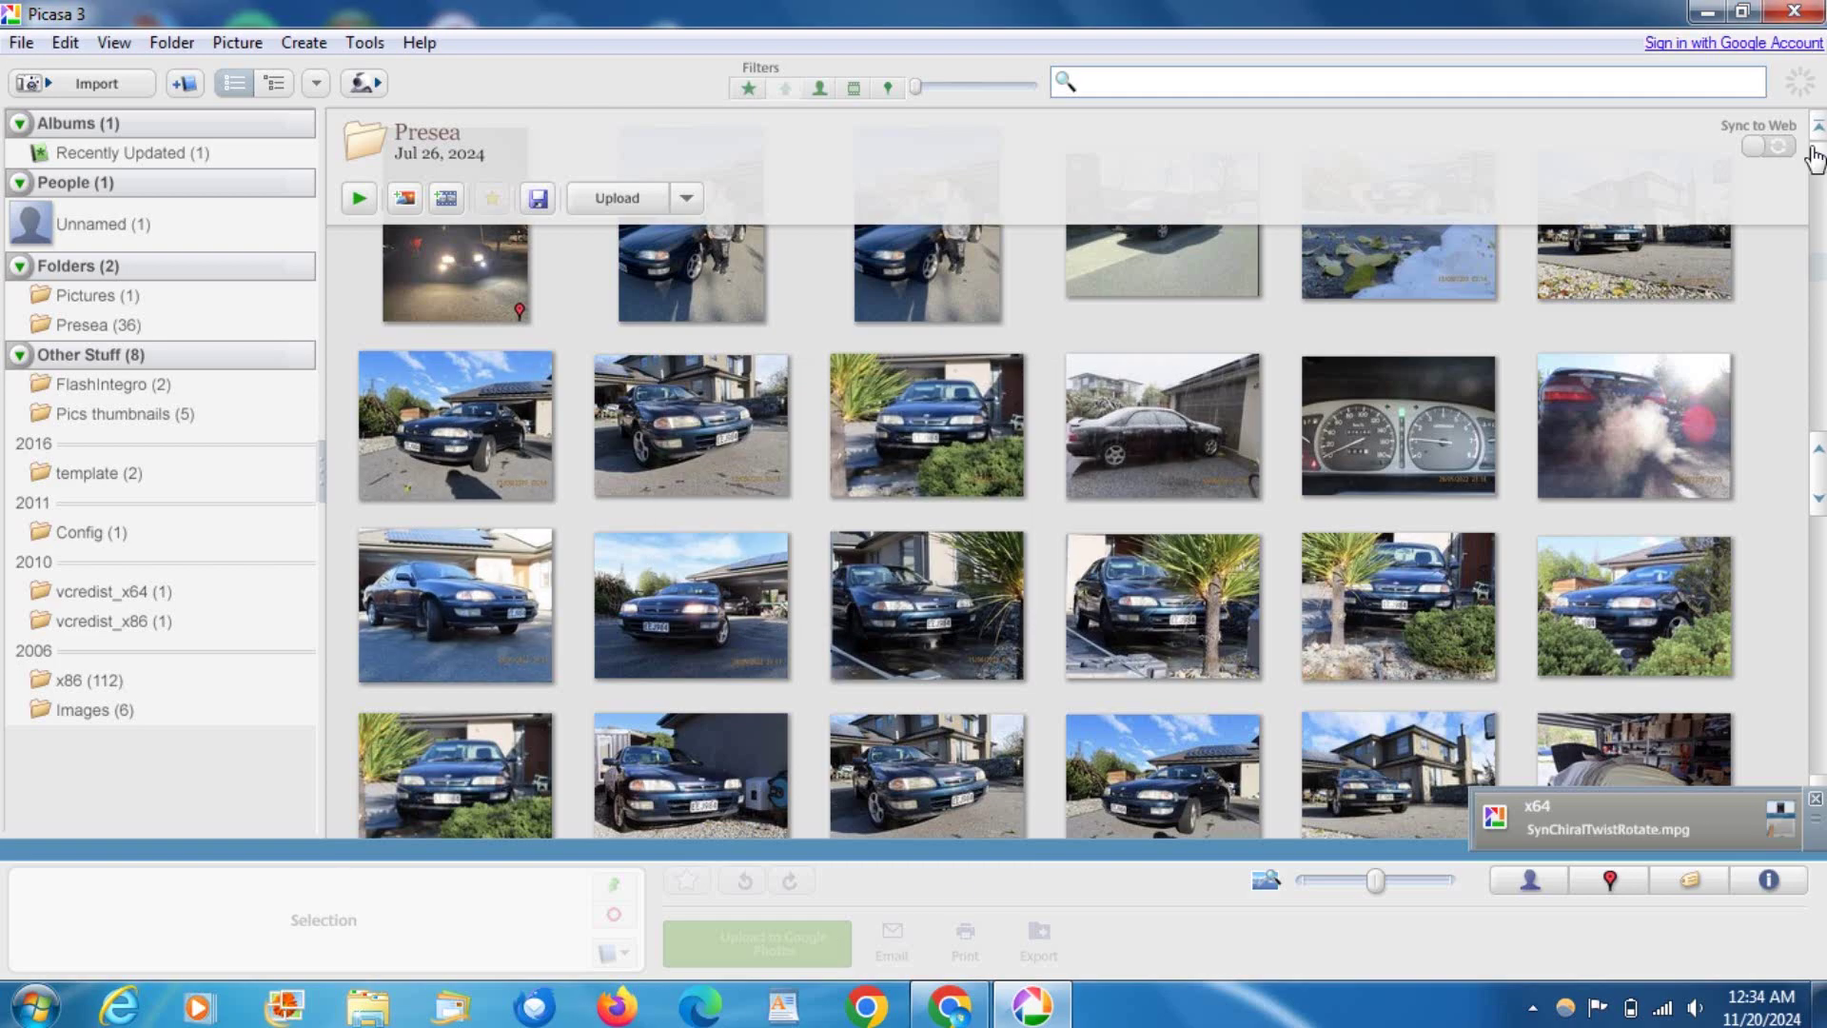
Browse the menus, then open the Presea (36) folder and scroll its car photos.
{"action": "scroll", "coordinate": [820, 534], "scroll_direction": "up", "scroll_amount": 4}
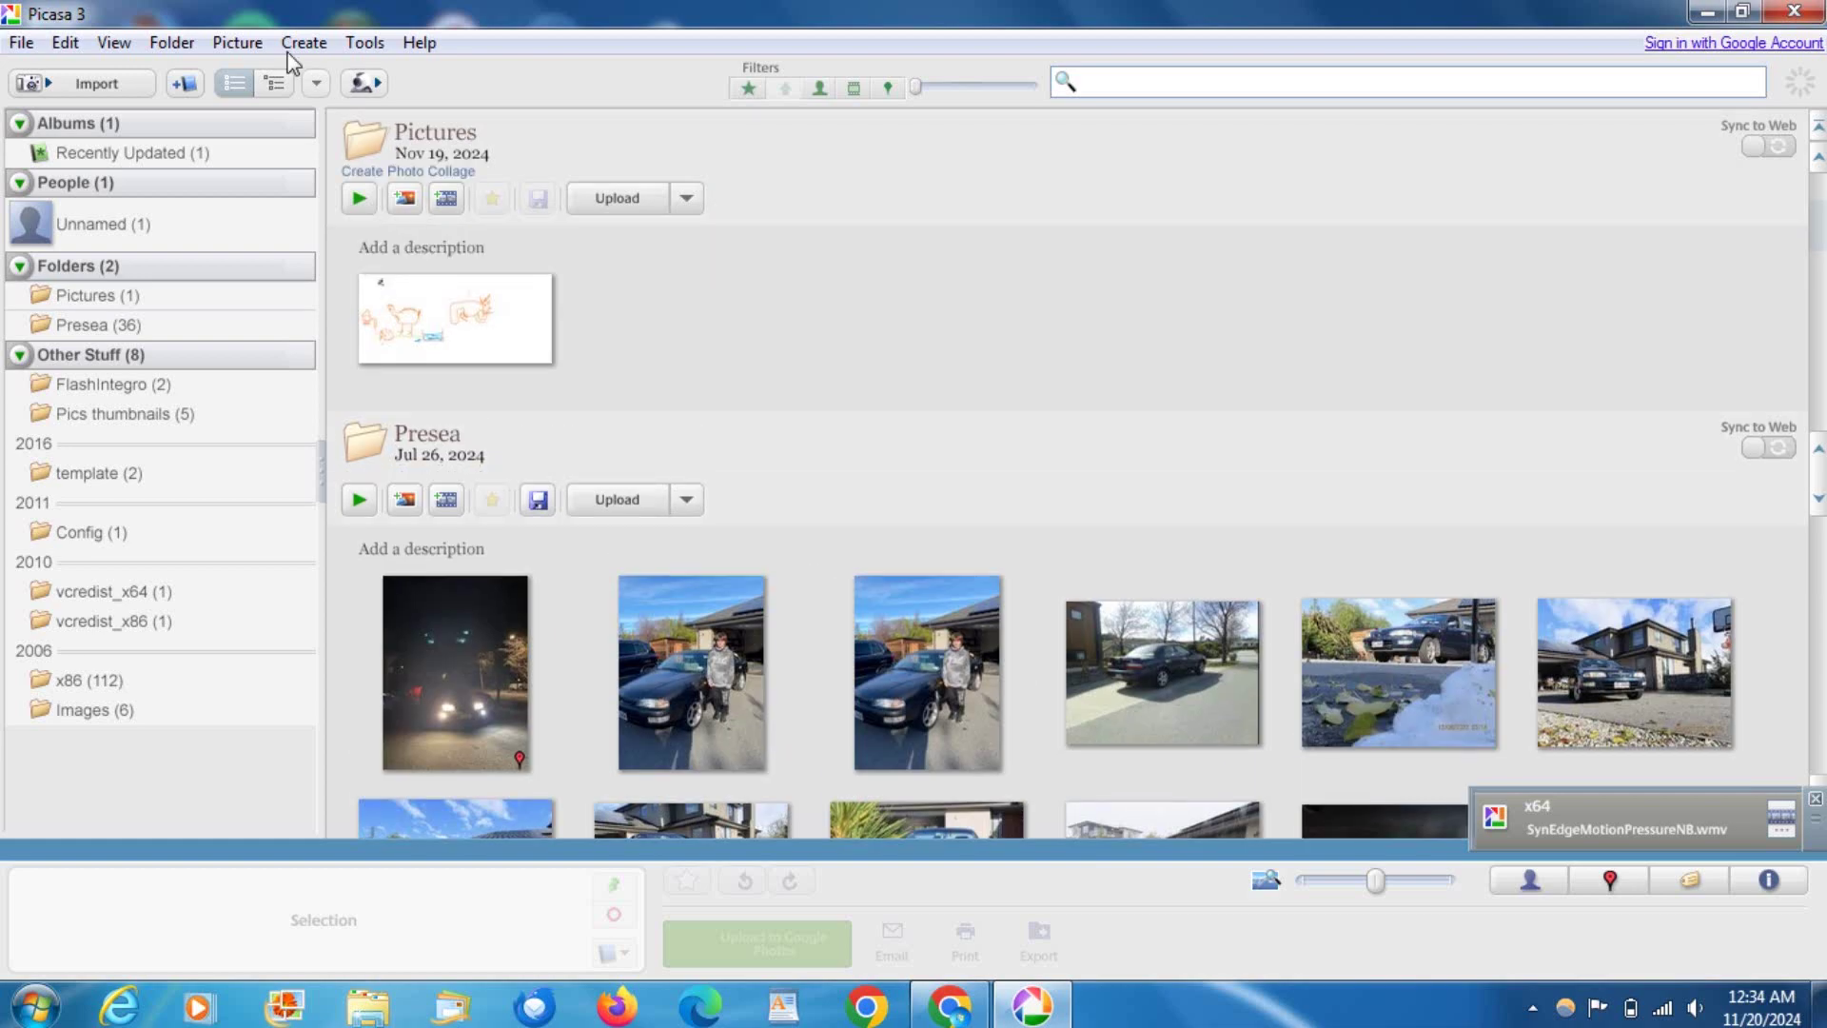
{"action": "scroll", "coordinate": [824, 469], "scroll_direction": "down", "scroll_amount": 8}
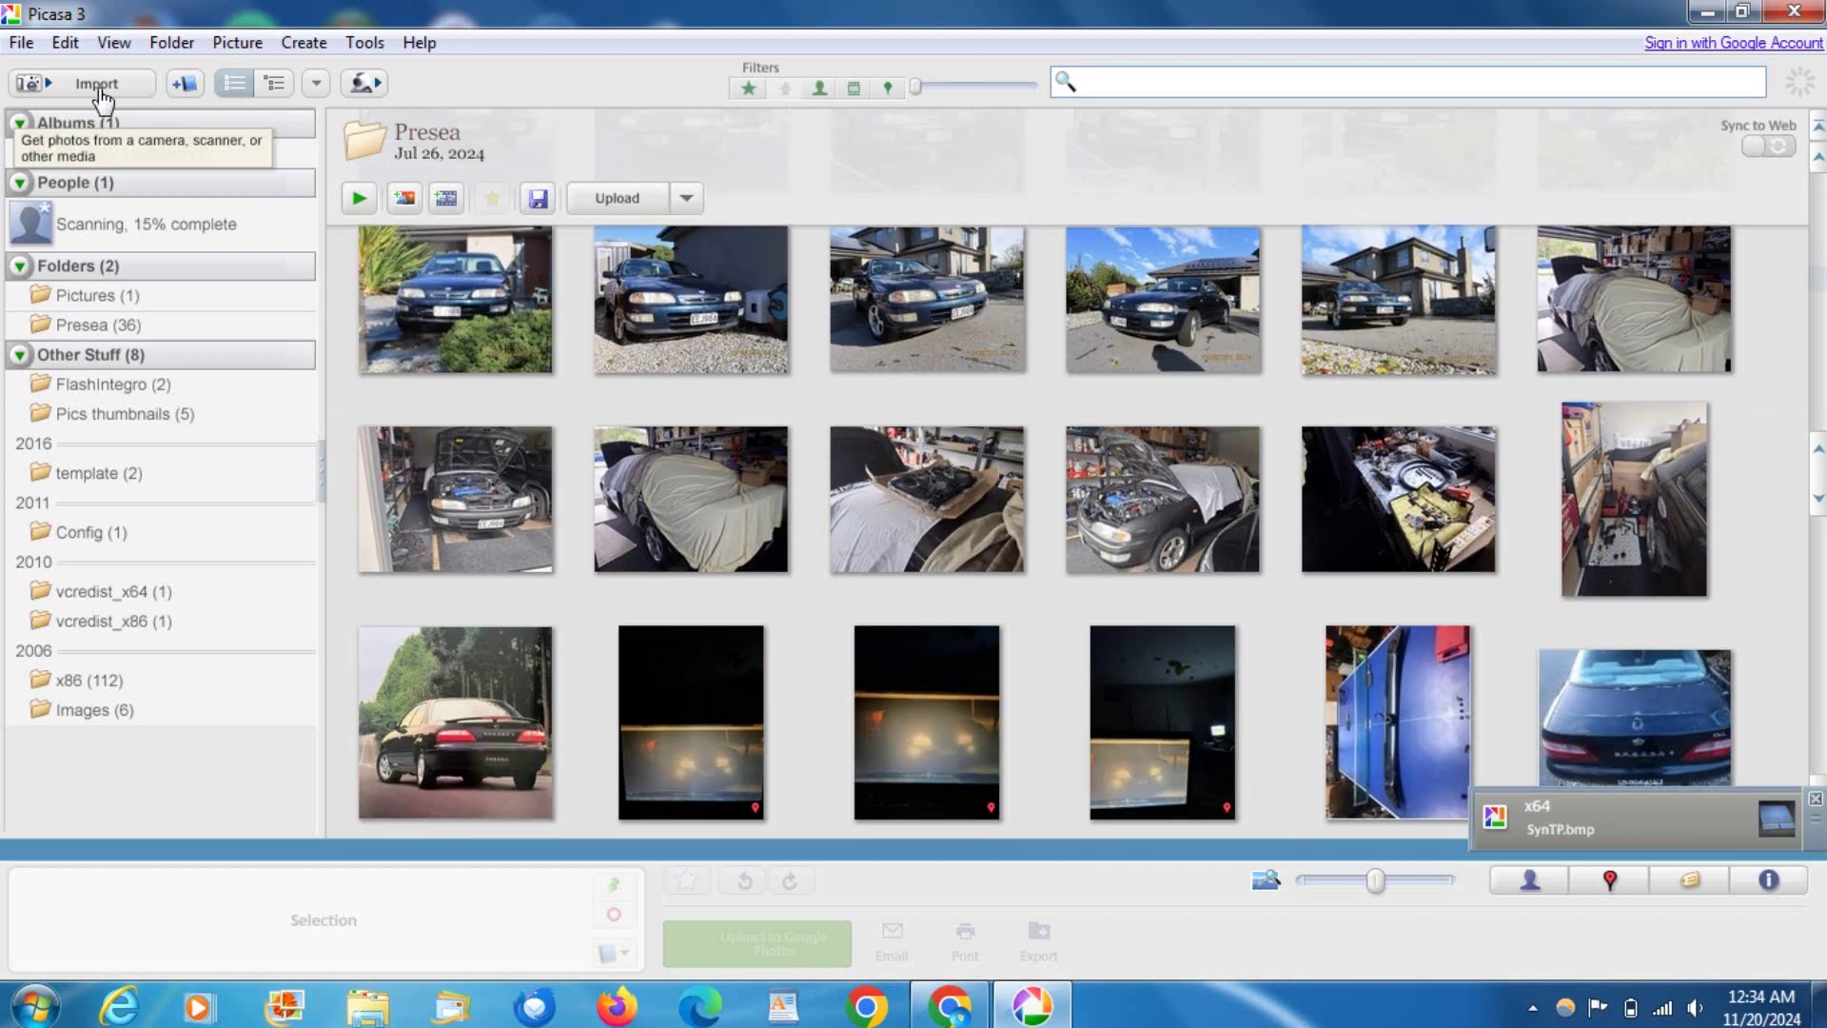
{"action": "left_click", "coordinate": [21, 44]}
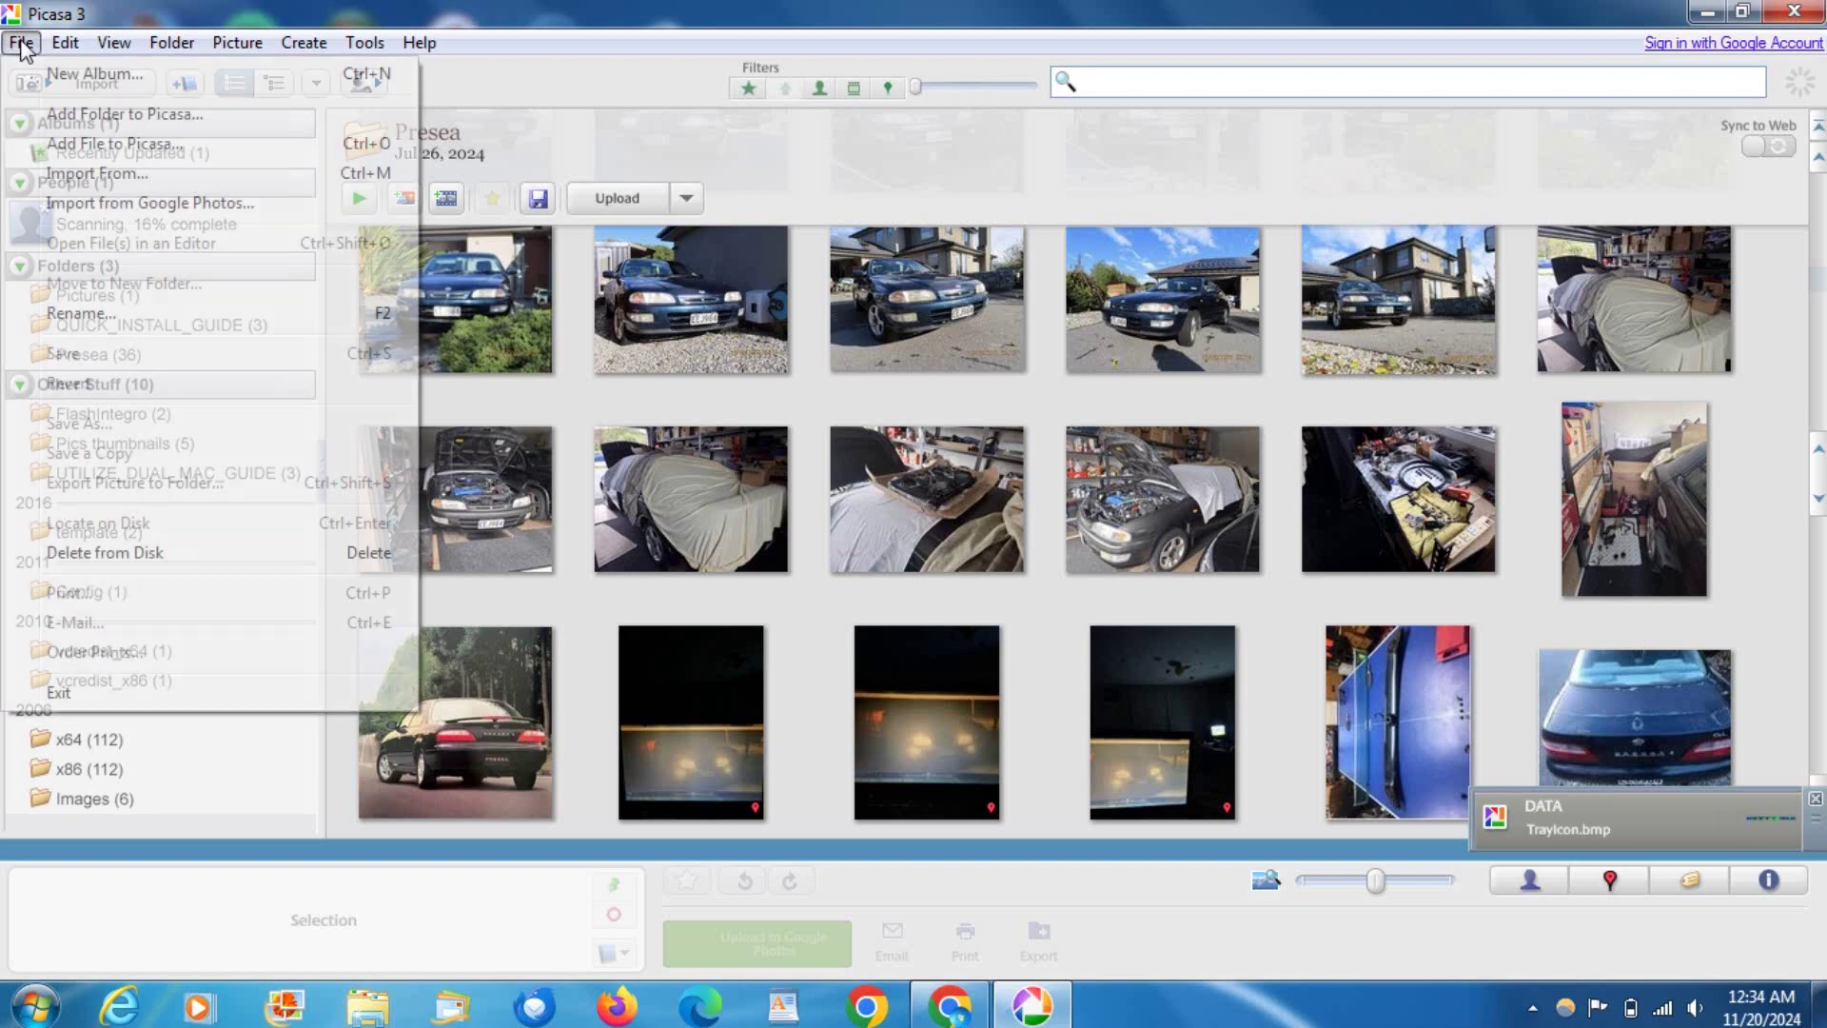
{"action": "left_click", "coordinate": [21, 44]}
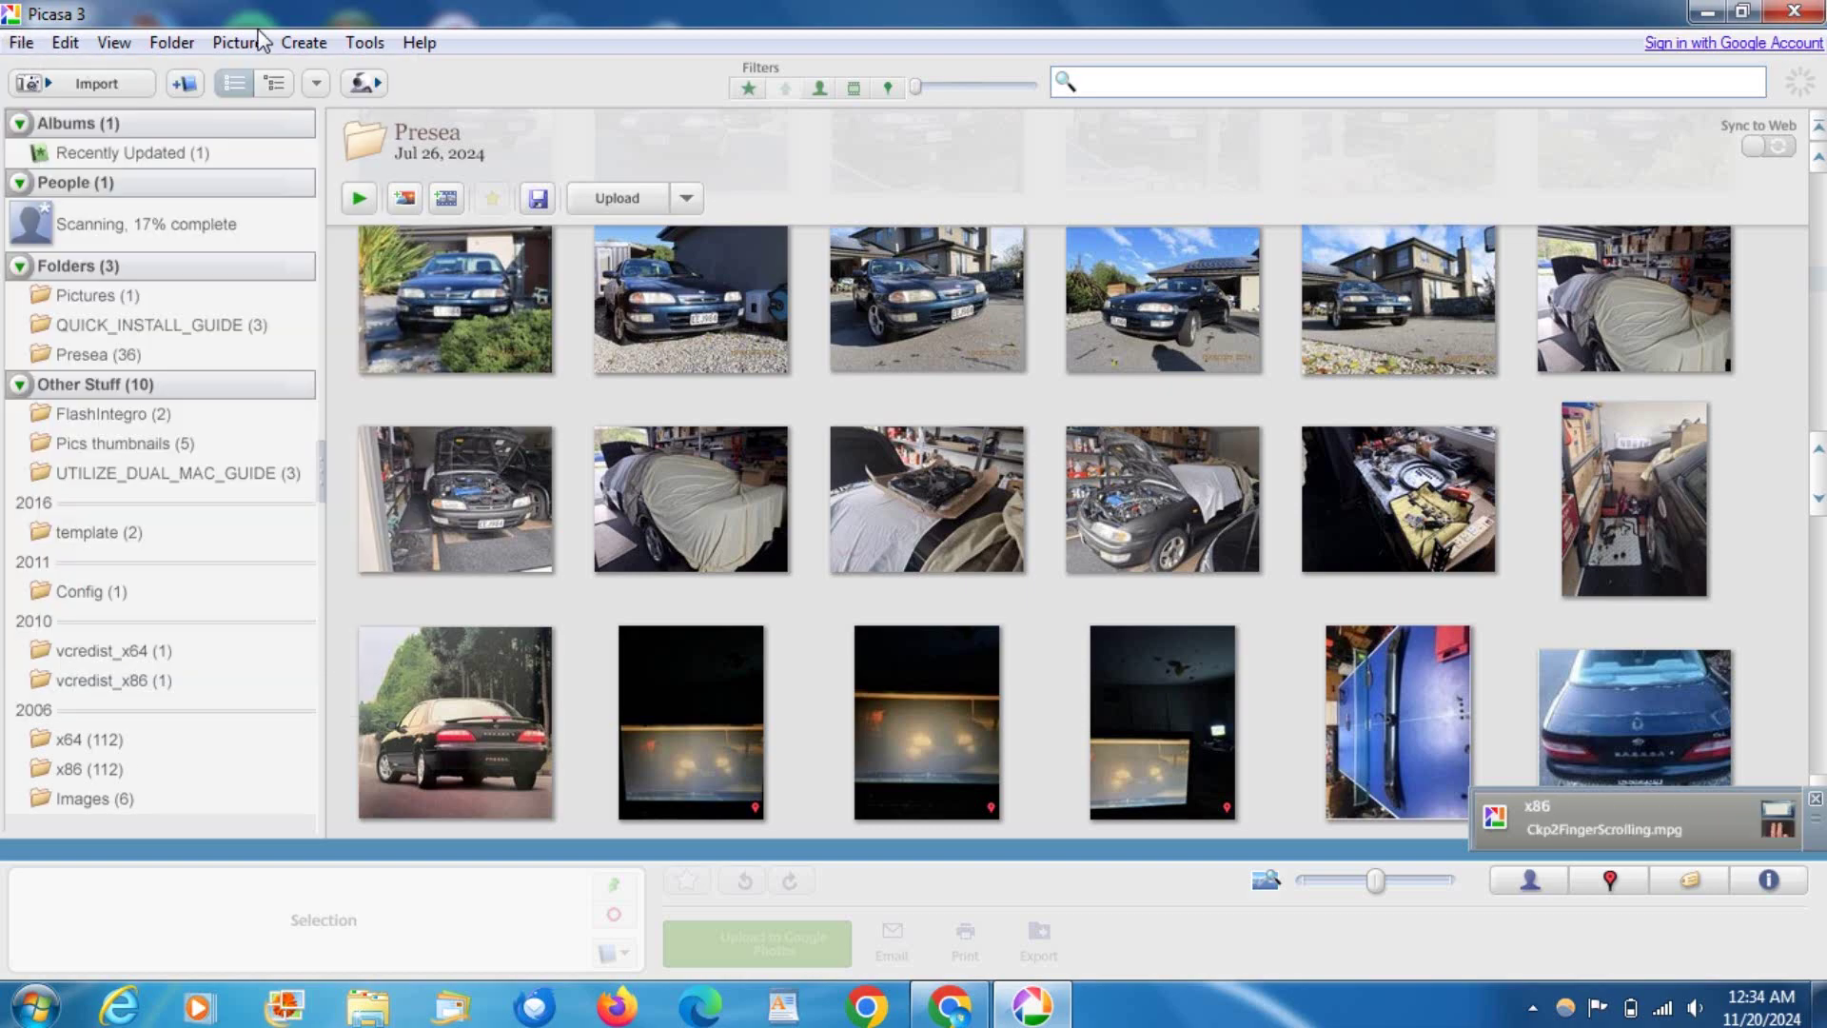
{"action": "left_click", "coordinate": [18, 45]}
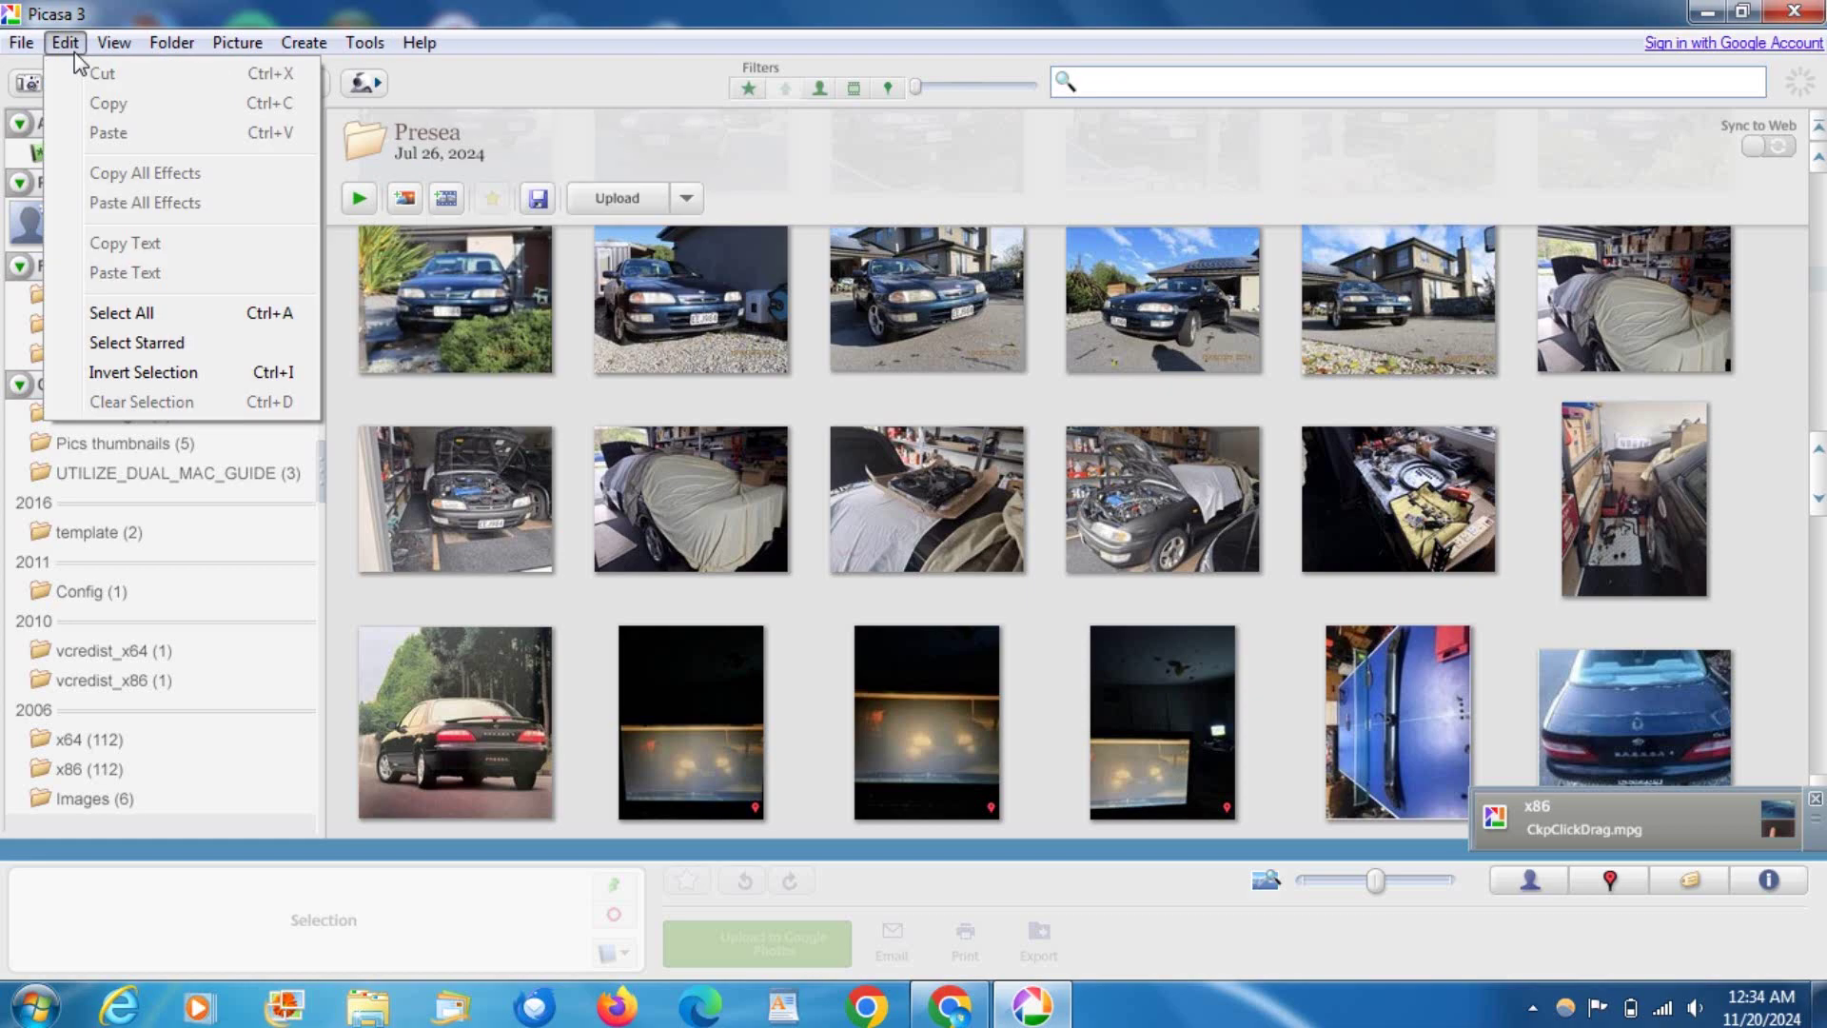
{"action": "mouse_move", "coordinate": [306, 57]}
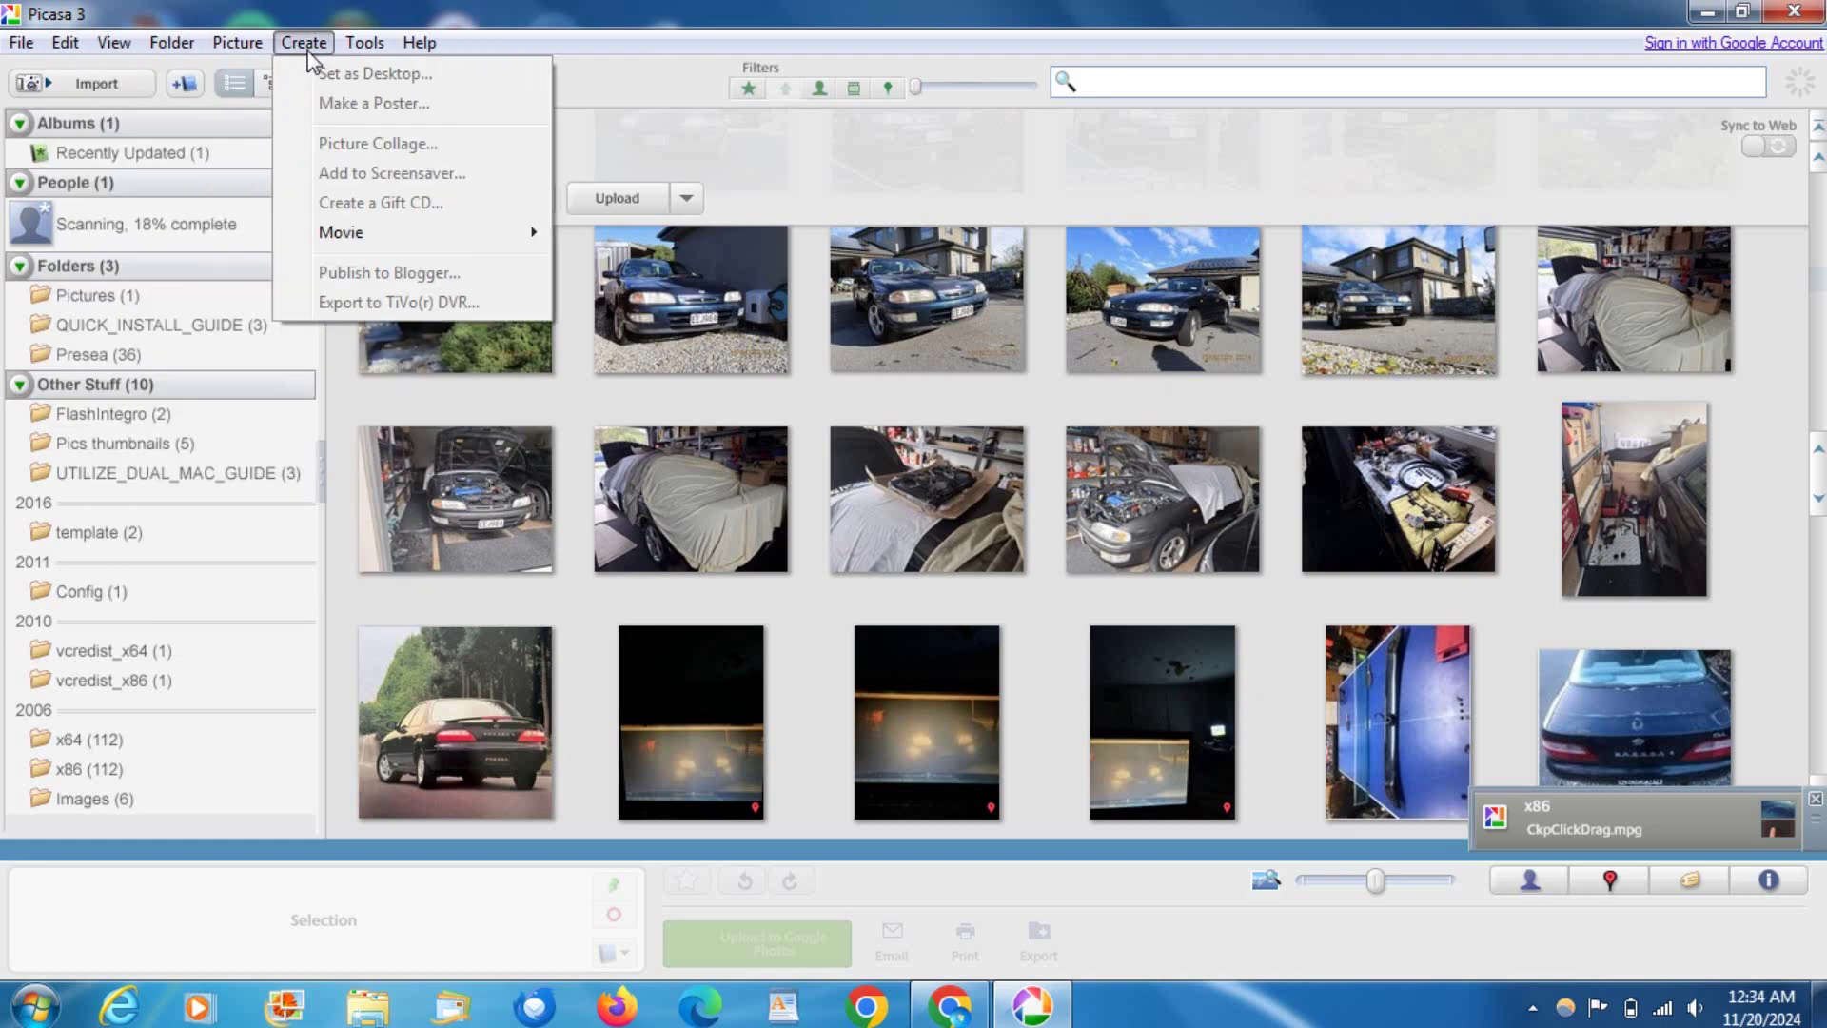
{"action": "left_click", "coordinate": [814, 141]}
{"action": "scroll", "coordinate": [1011, 581], "scroll_direction": "down", "scroll_amount": 8}
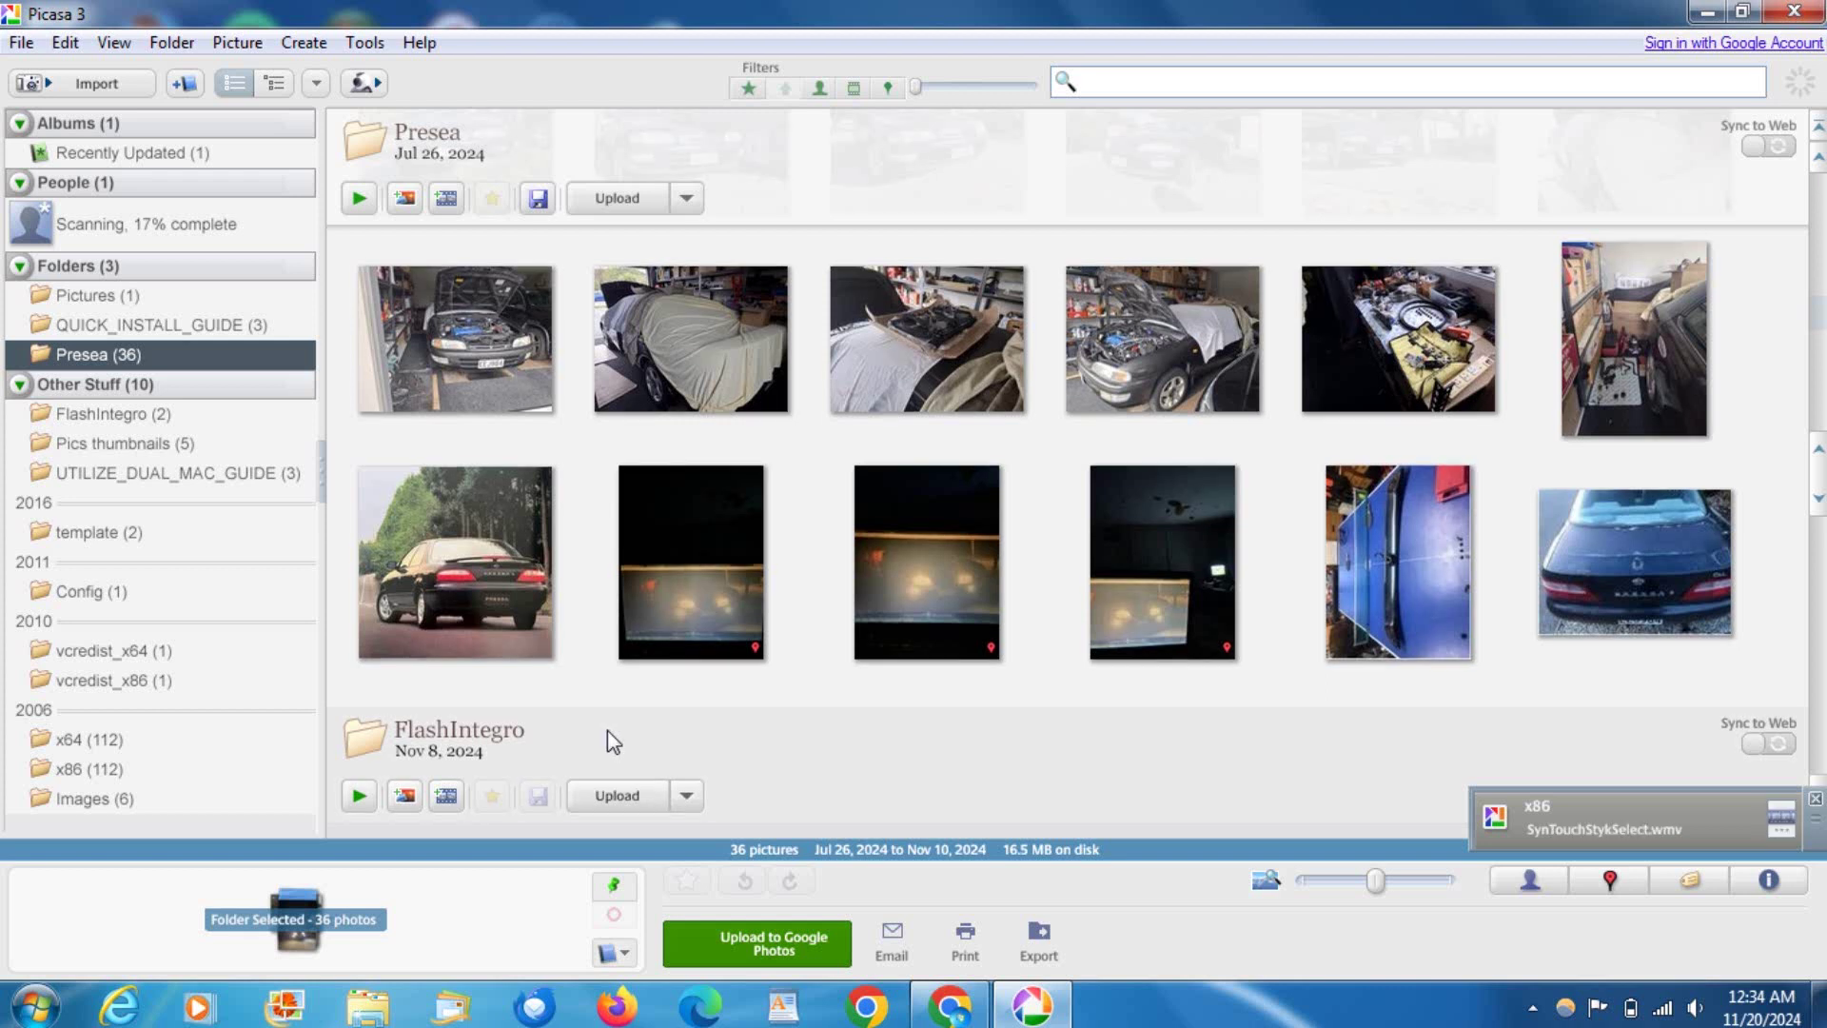
Scroll the library past Pics, UTILIZE_DUAL_MAC_GUIDE, template and Config to the Sample Videos section.
{"action": "scroll", "coordinate": [607, 740], "scroll_direction": "down", "scroll_amount": 5}
{"action": "scroll", "coordinate": [614, 737], "scroll_direction": "down", "scroll_amount": 3}
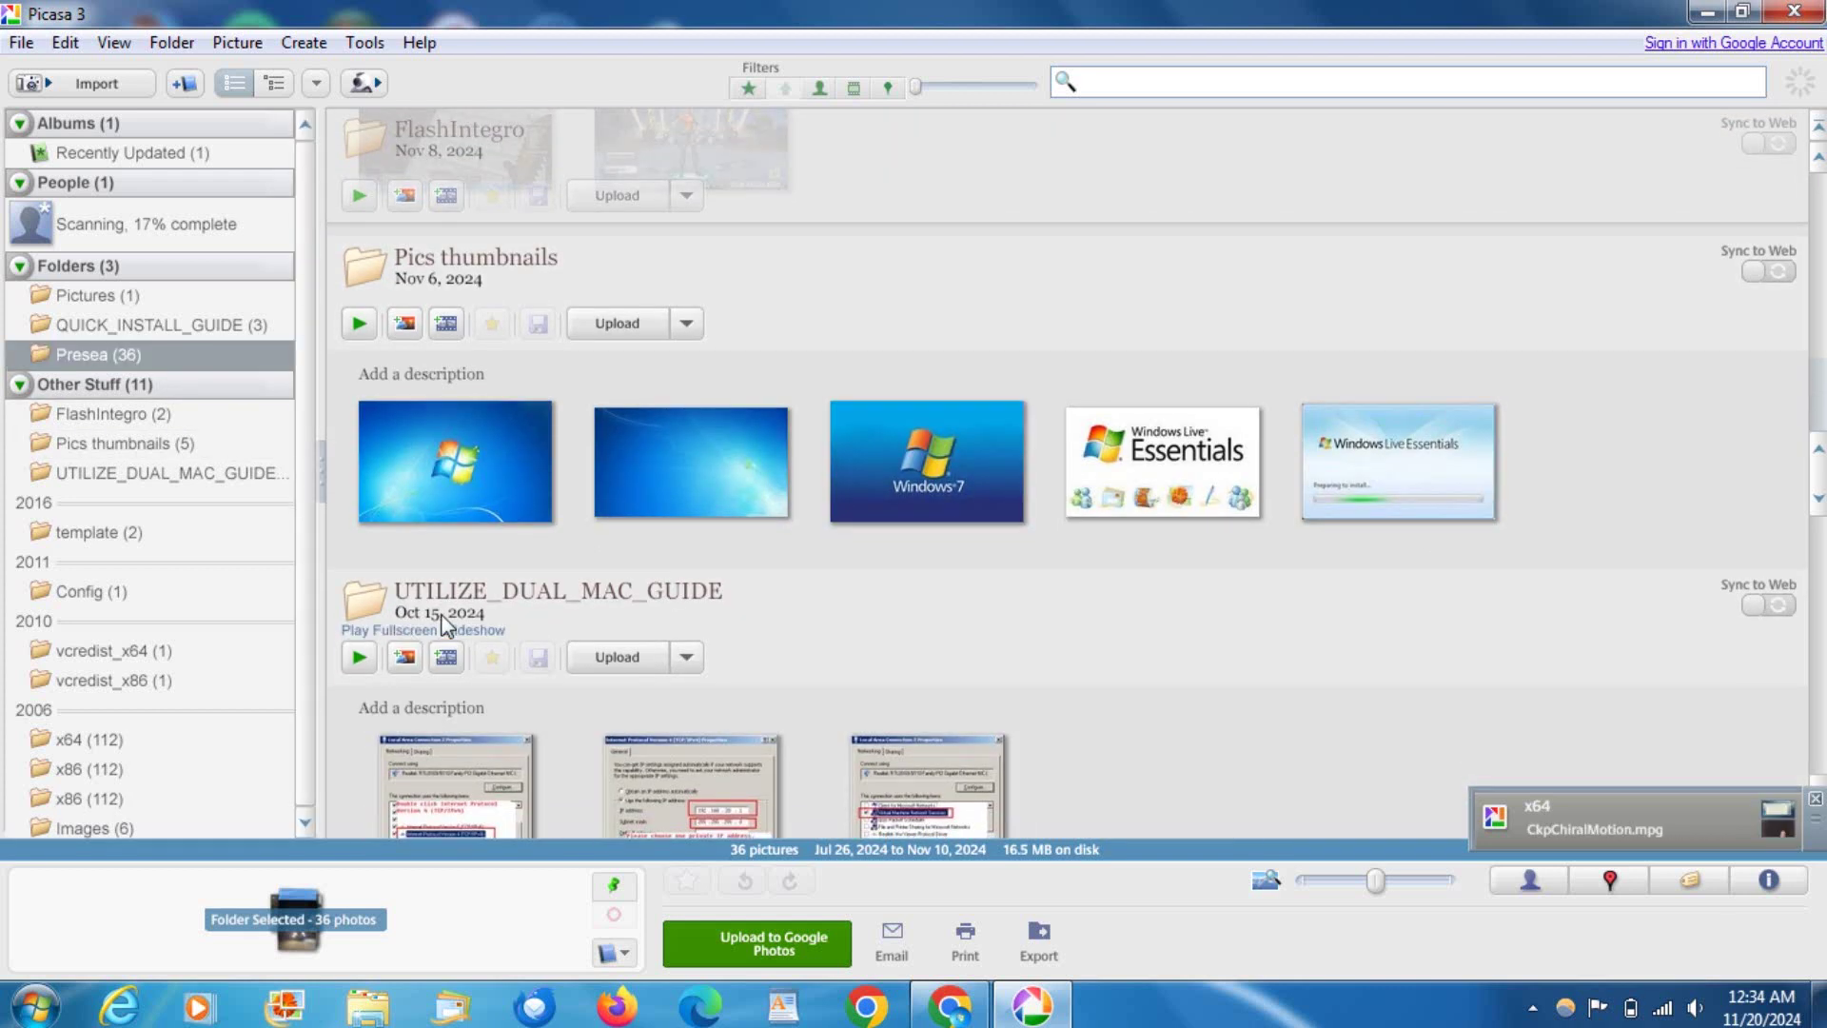
{"action": "scroll", "coordinate": [614, 524], "scroll_direction": "down", "scroll_amount": 4}
{"action": "scroll", "coordinate": [690, 418], "scroll_direction": "up", "scroll_amount": 2}
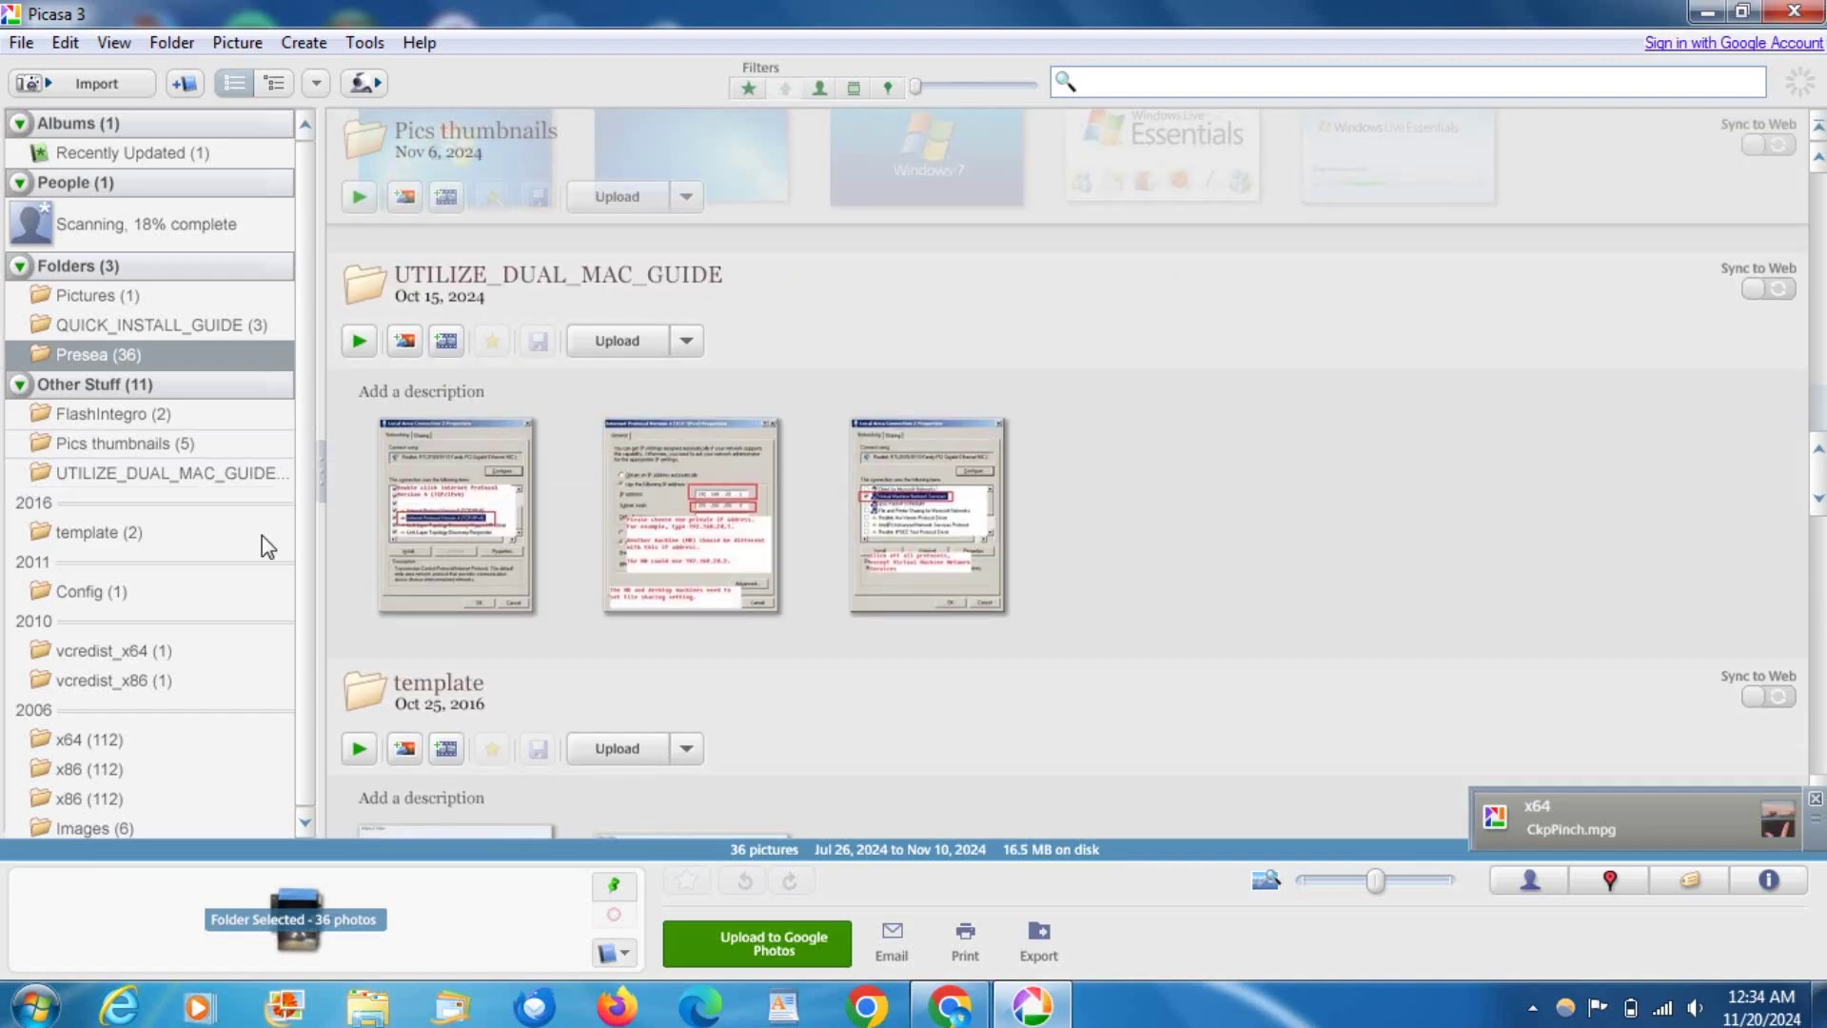
{"action": "scroll", "coordinate": [536, 489], "scroll_direction": "up", "scroll_amount": 2}
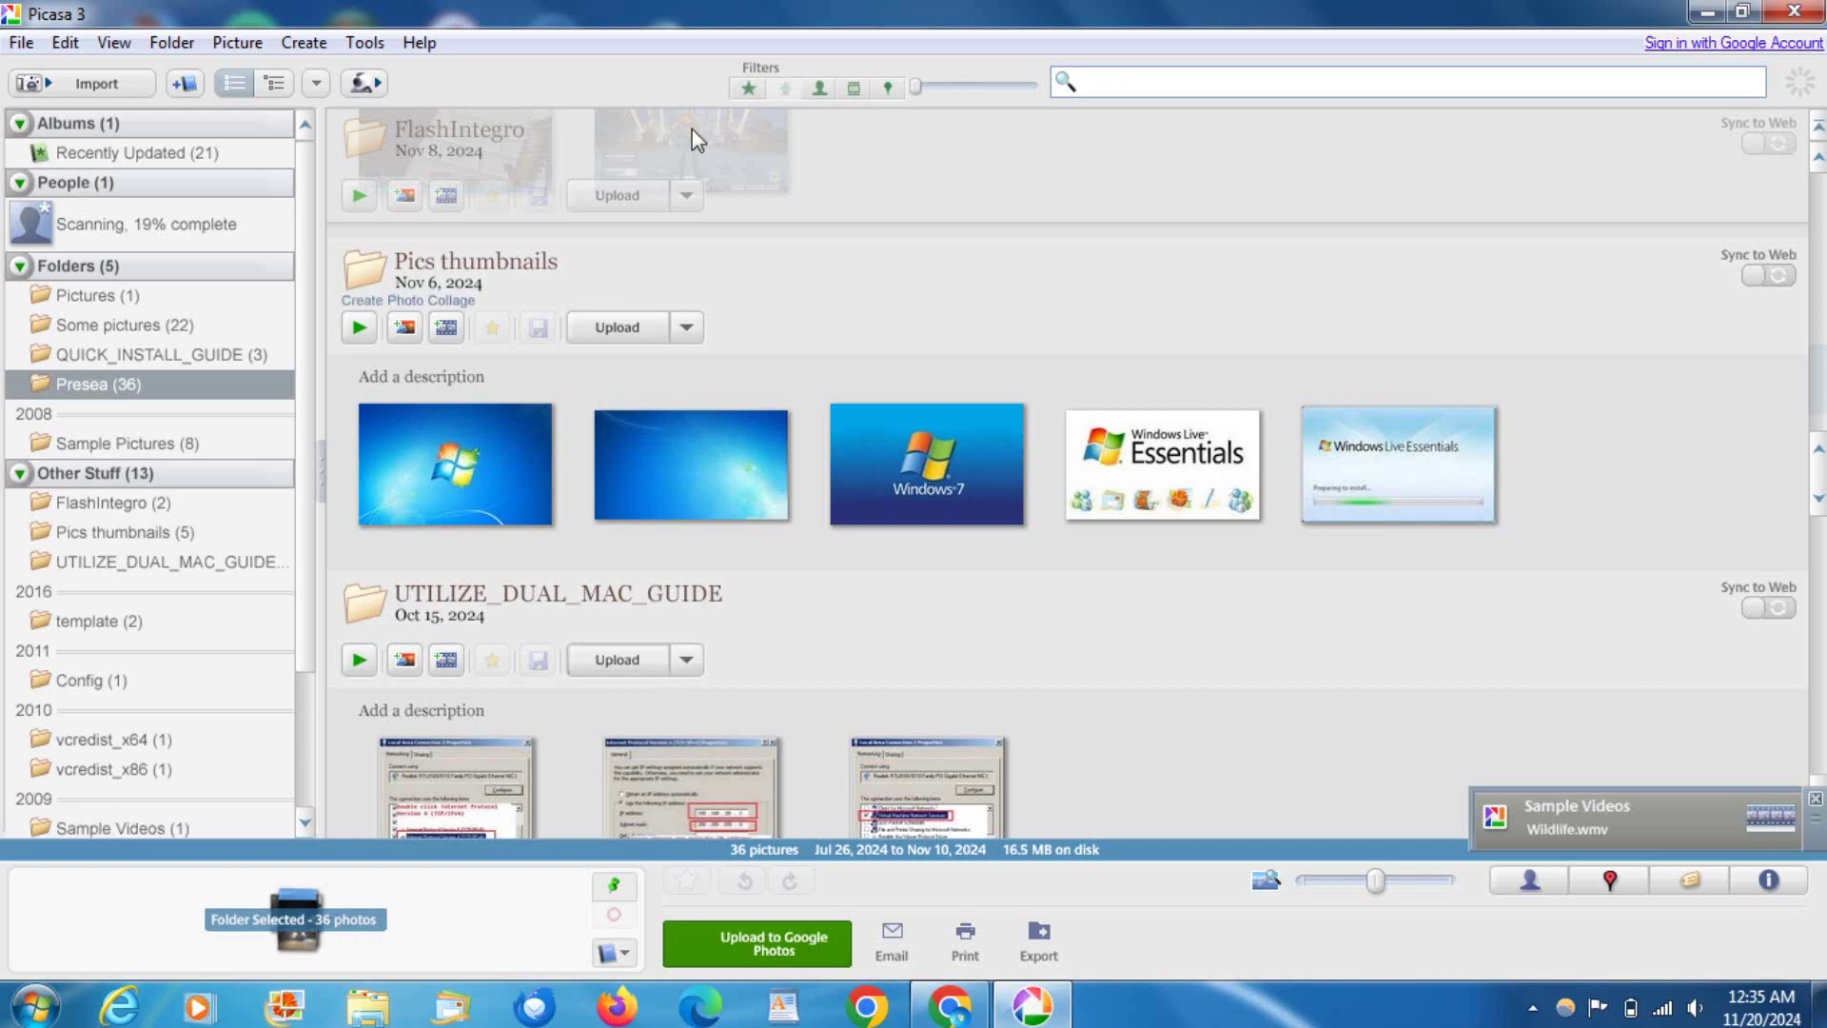
{"action": "scroll", "coordinate": [501, 591], "scroll_direction": "down", "scroll_amount": 10}
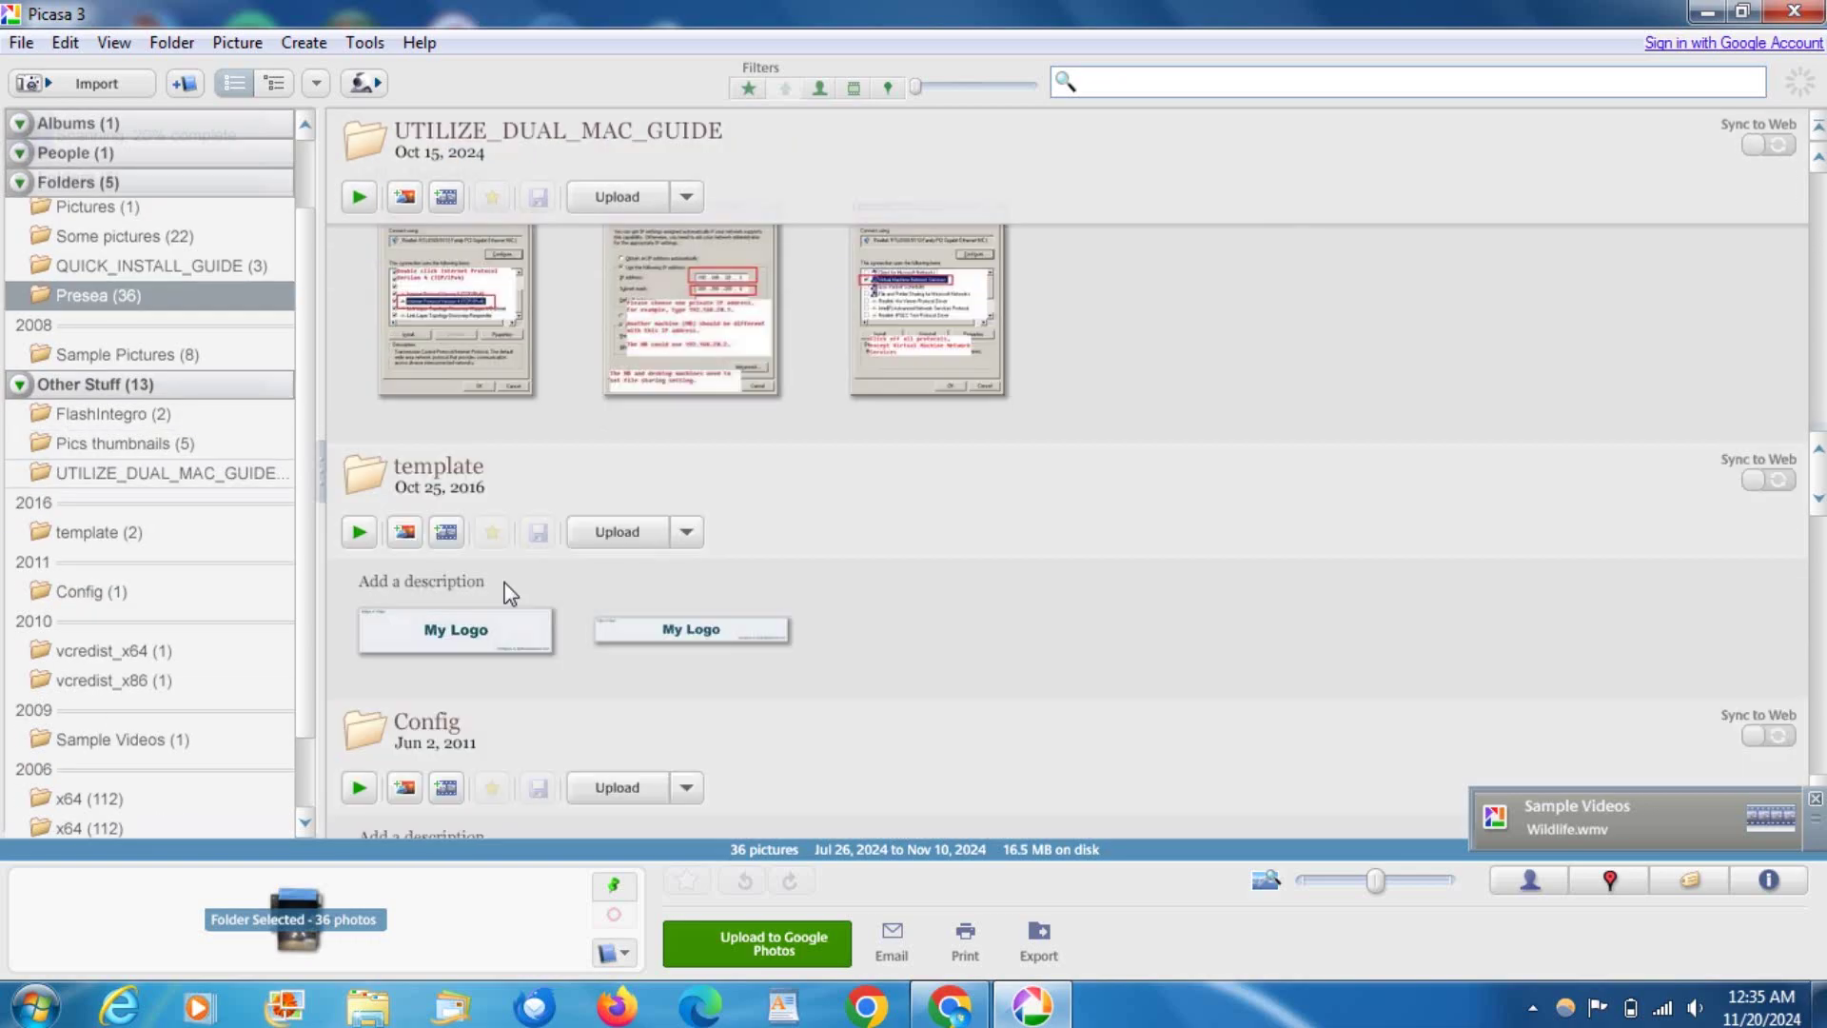
{"action": "scroll", "coordinate": [428, 638], "scroll_direction": "down", "scroll_amount": 6}
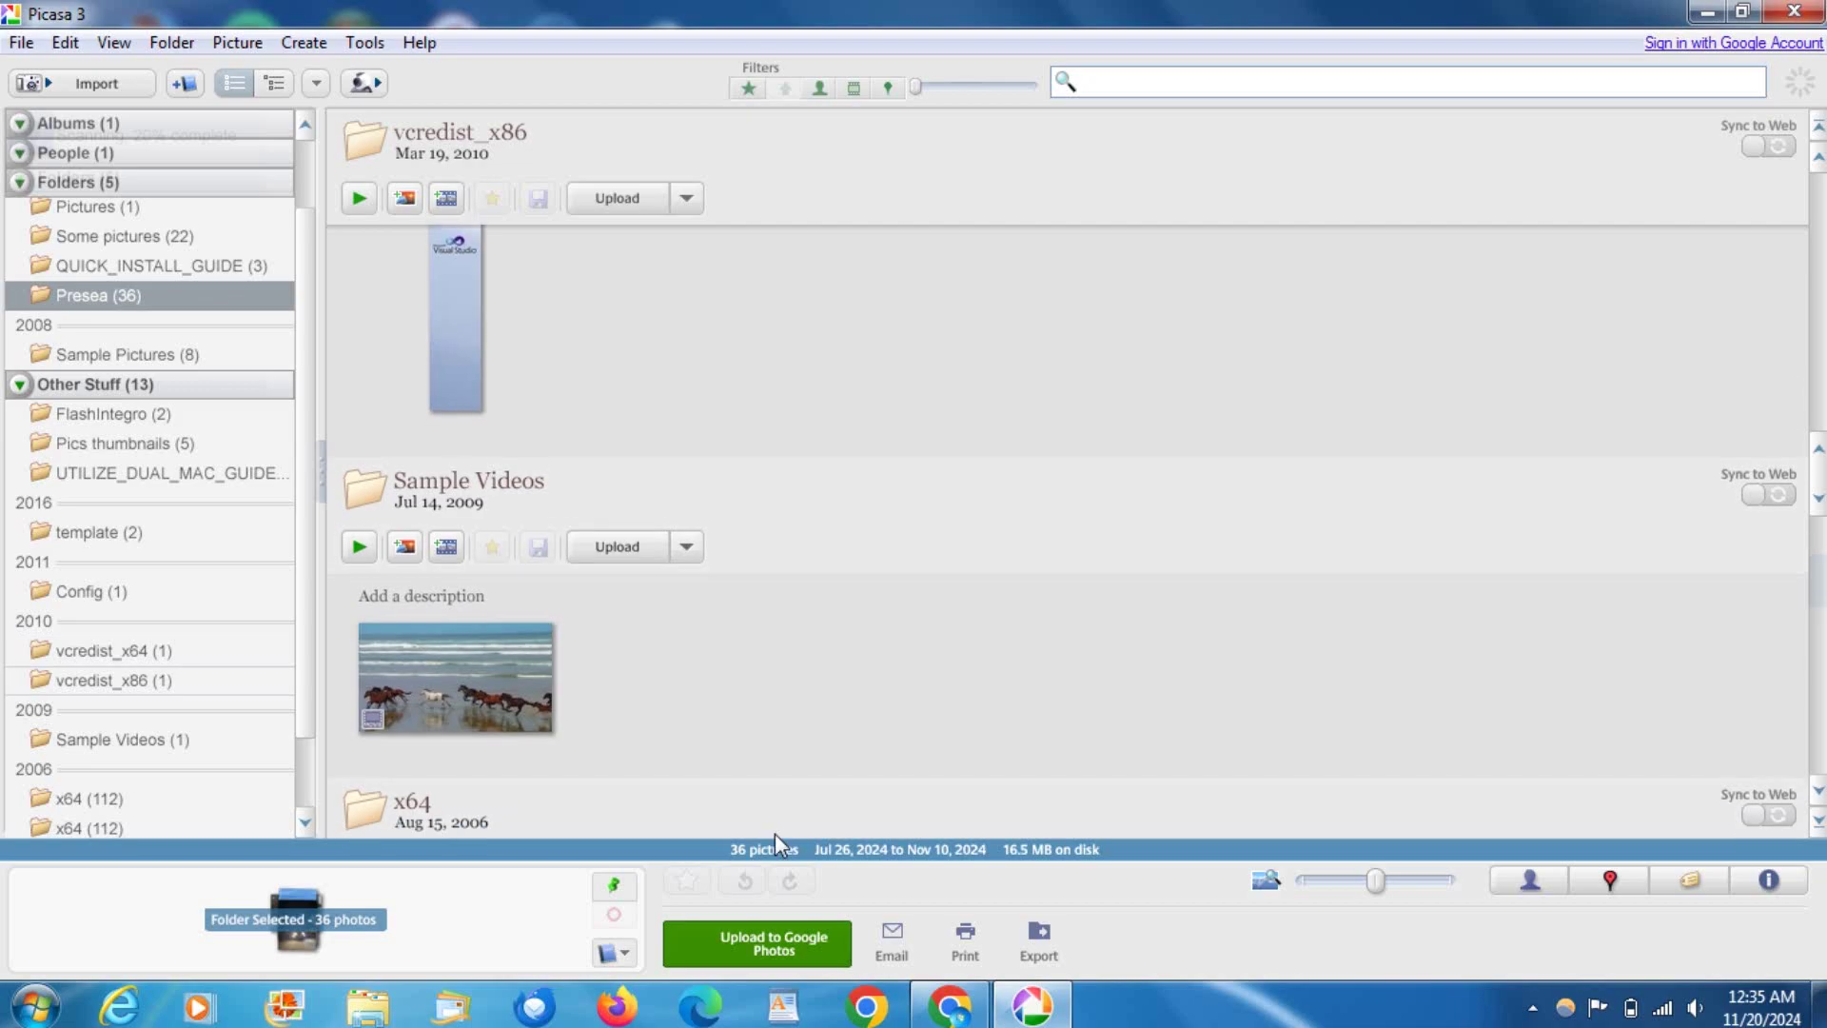
{"action": "left_click", "coordinate": [751, 947]}
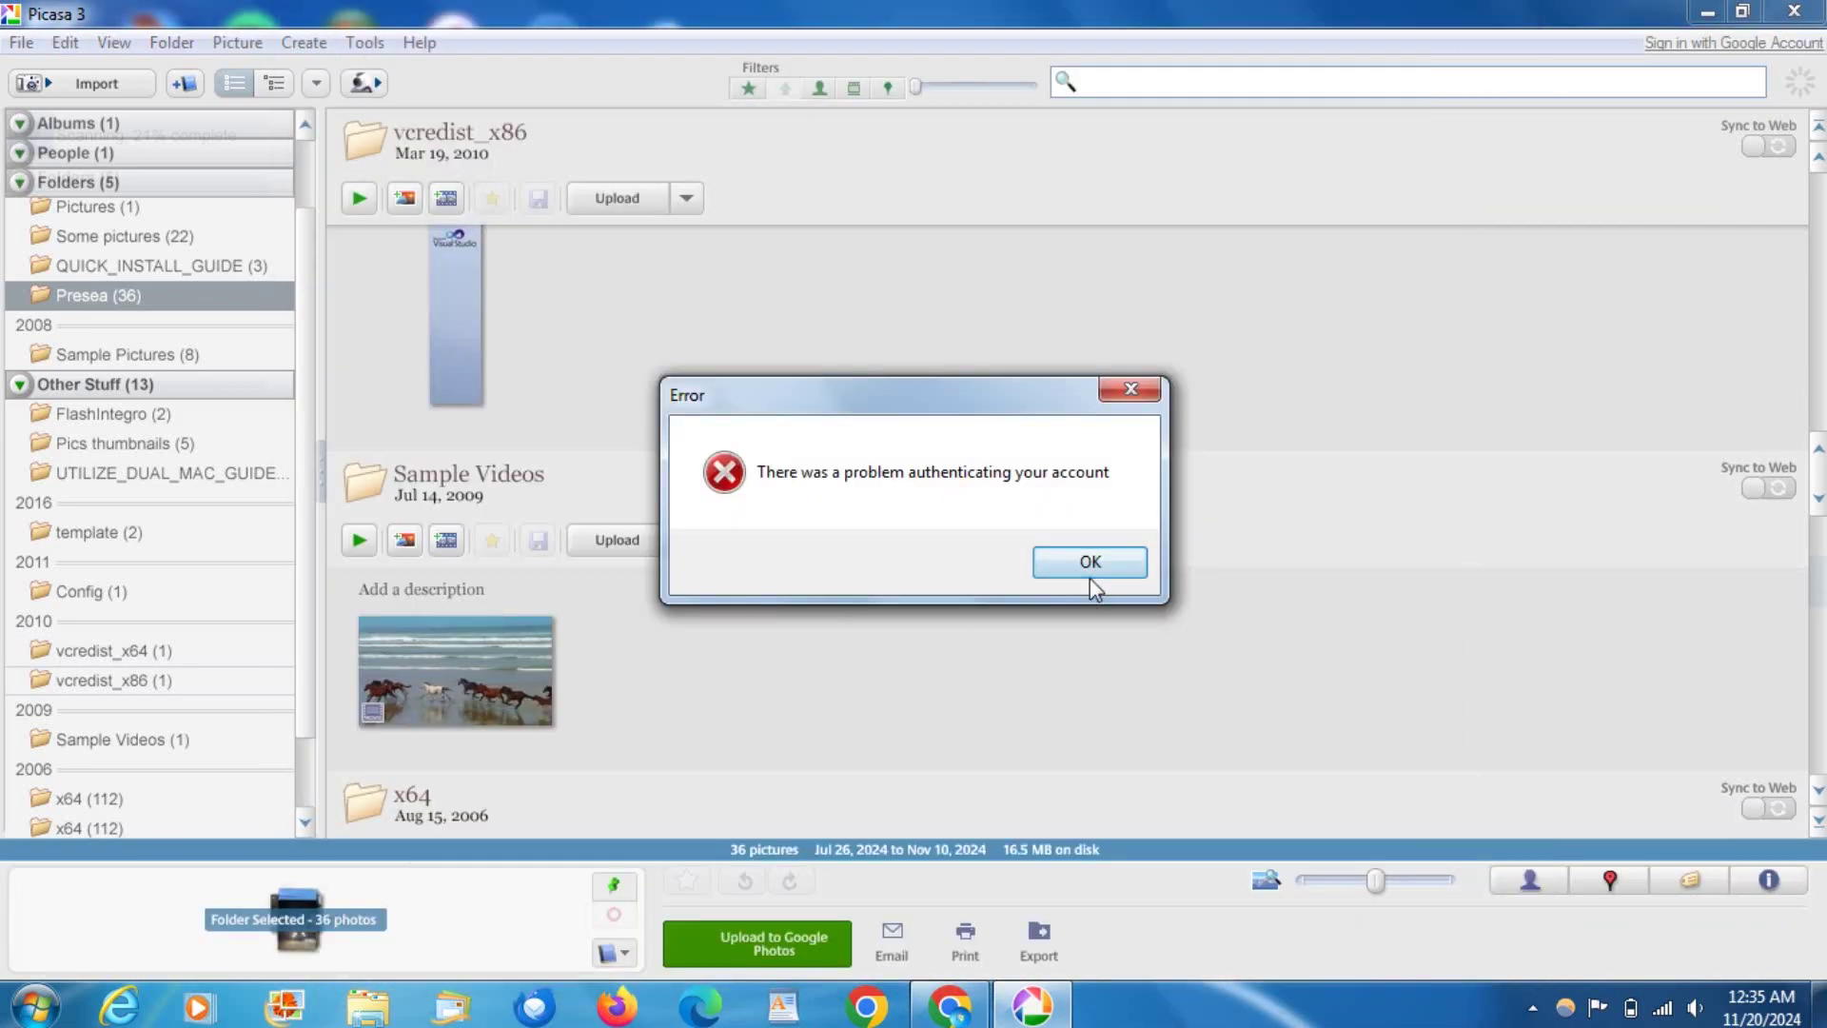
{"action": "left_click", "coordinate": [1088, 561]}
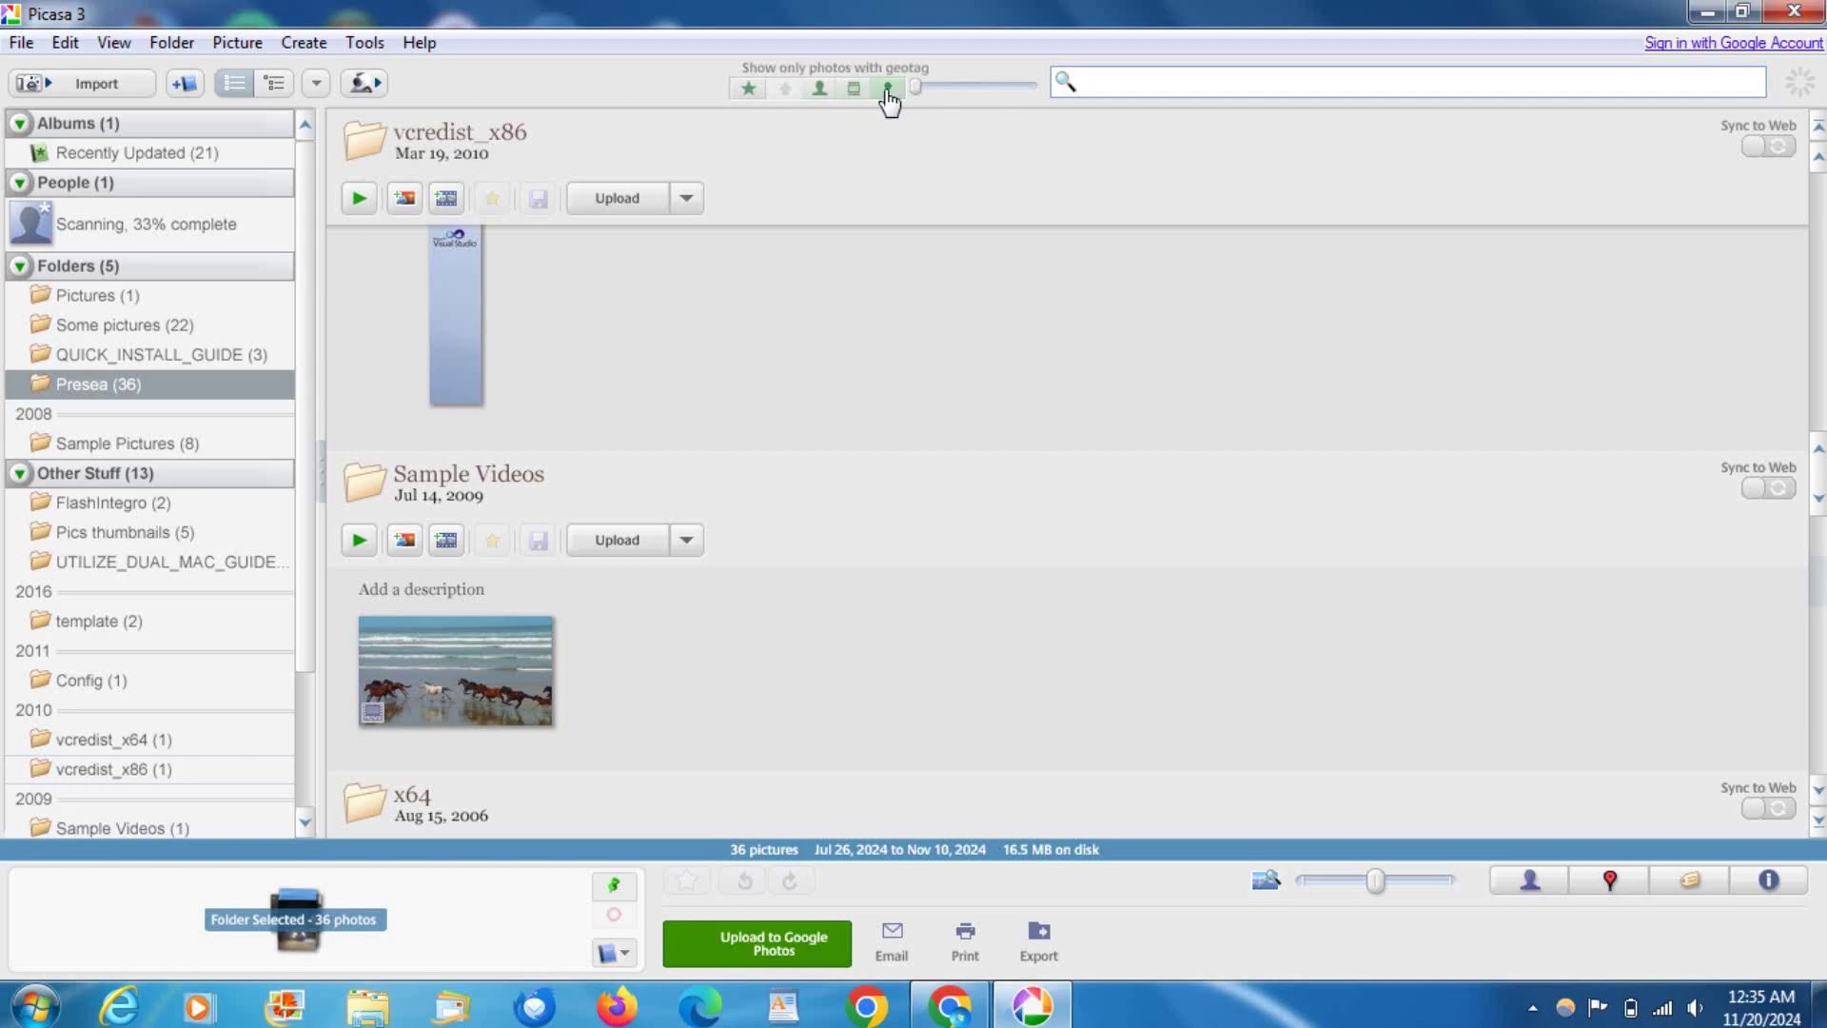
Open the Some pictures folder and browse through its thumbnails.
{"action": "scroll", "coordinate": [702, 149], "scroll_direction": "up", "scroll_amount": 8}
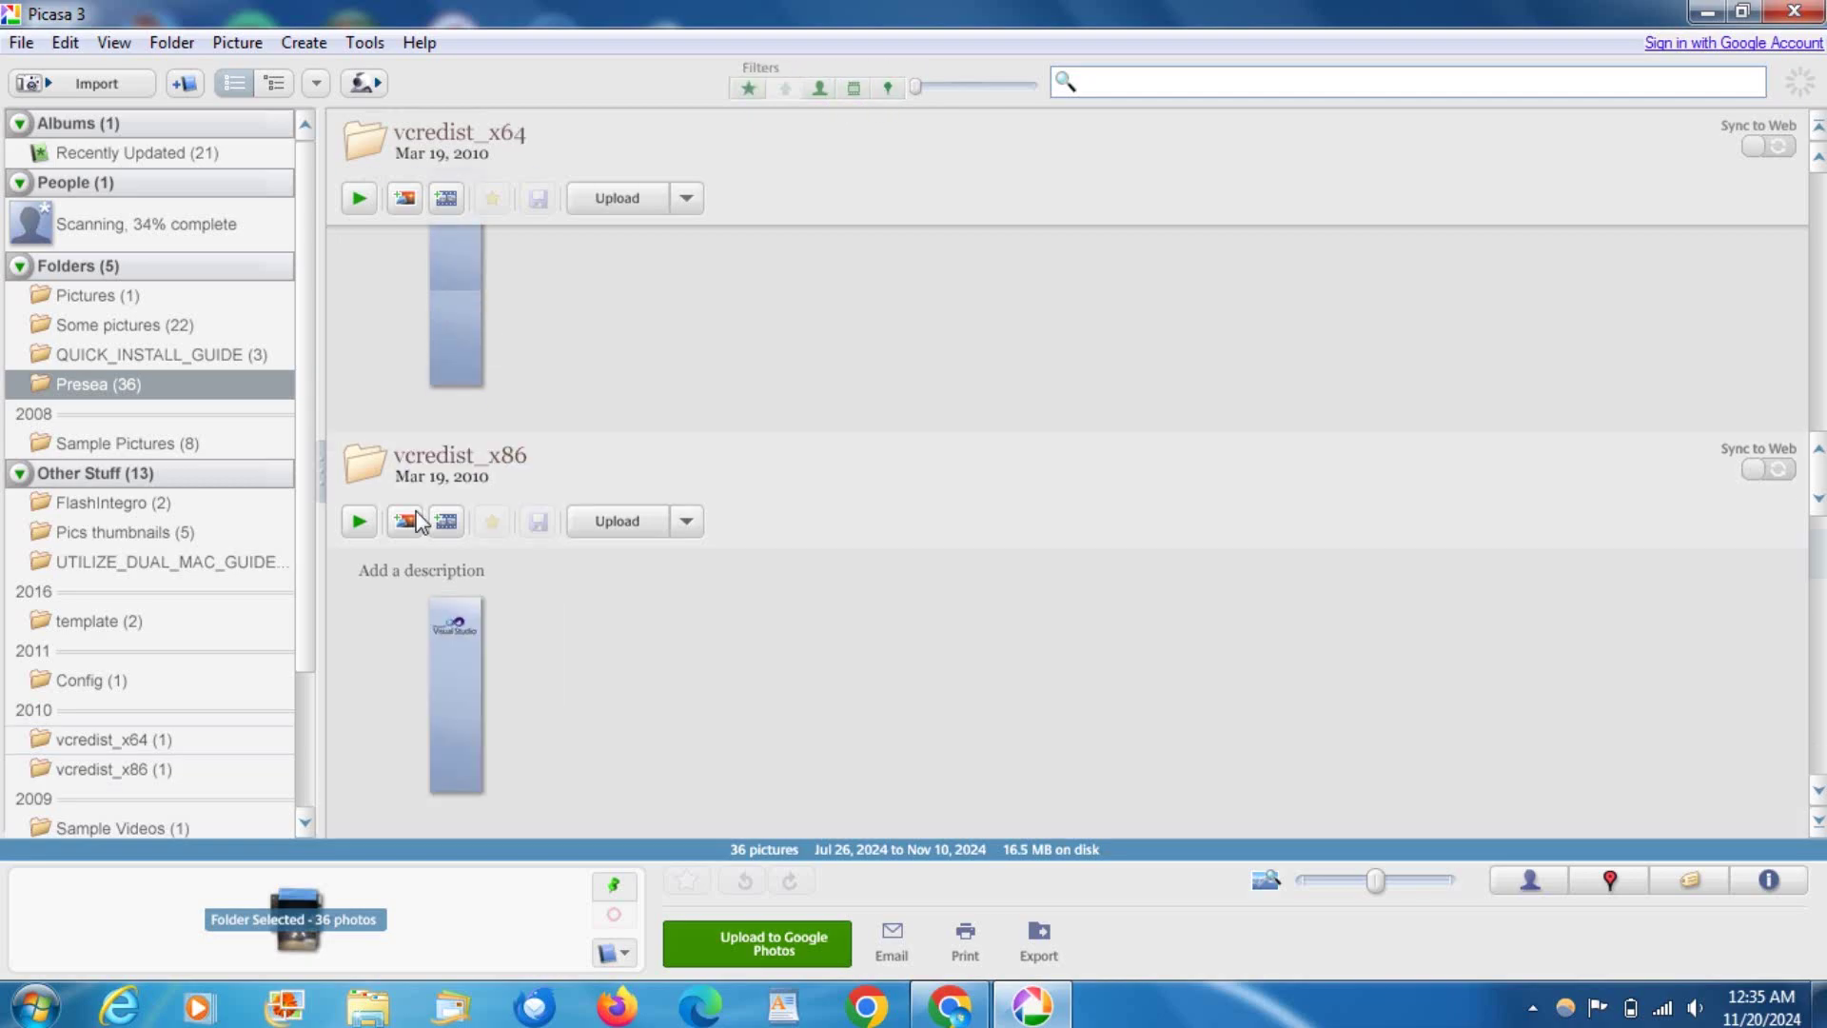
{"action": "scroll", "coordinate": [173, 484], "scroll_direction": "down", "scroll_amount": 3}
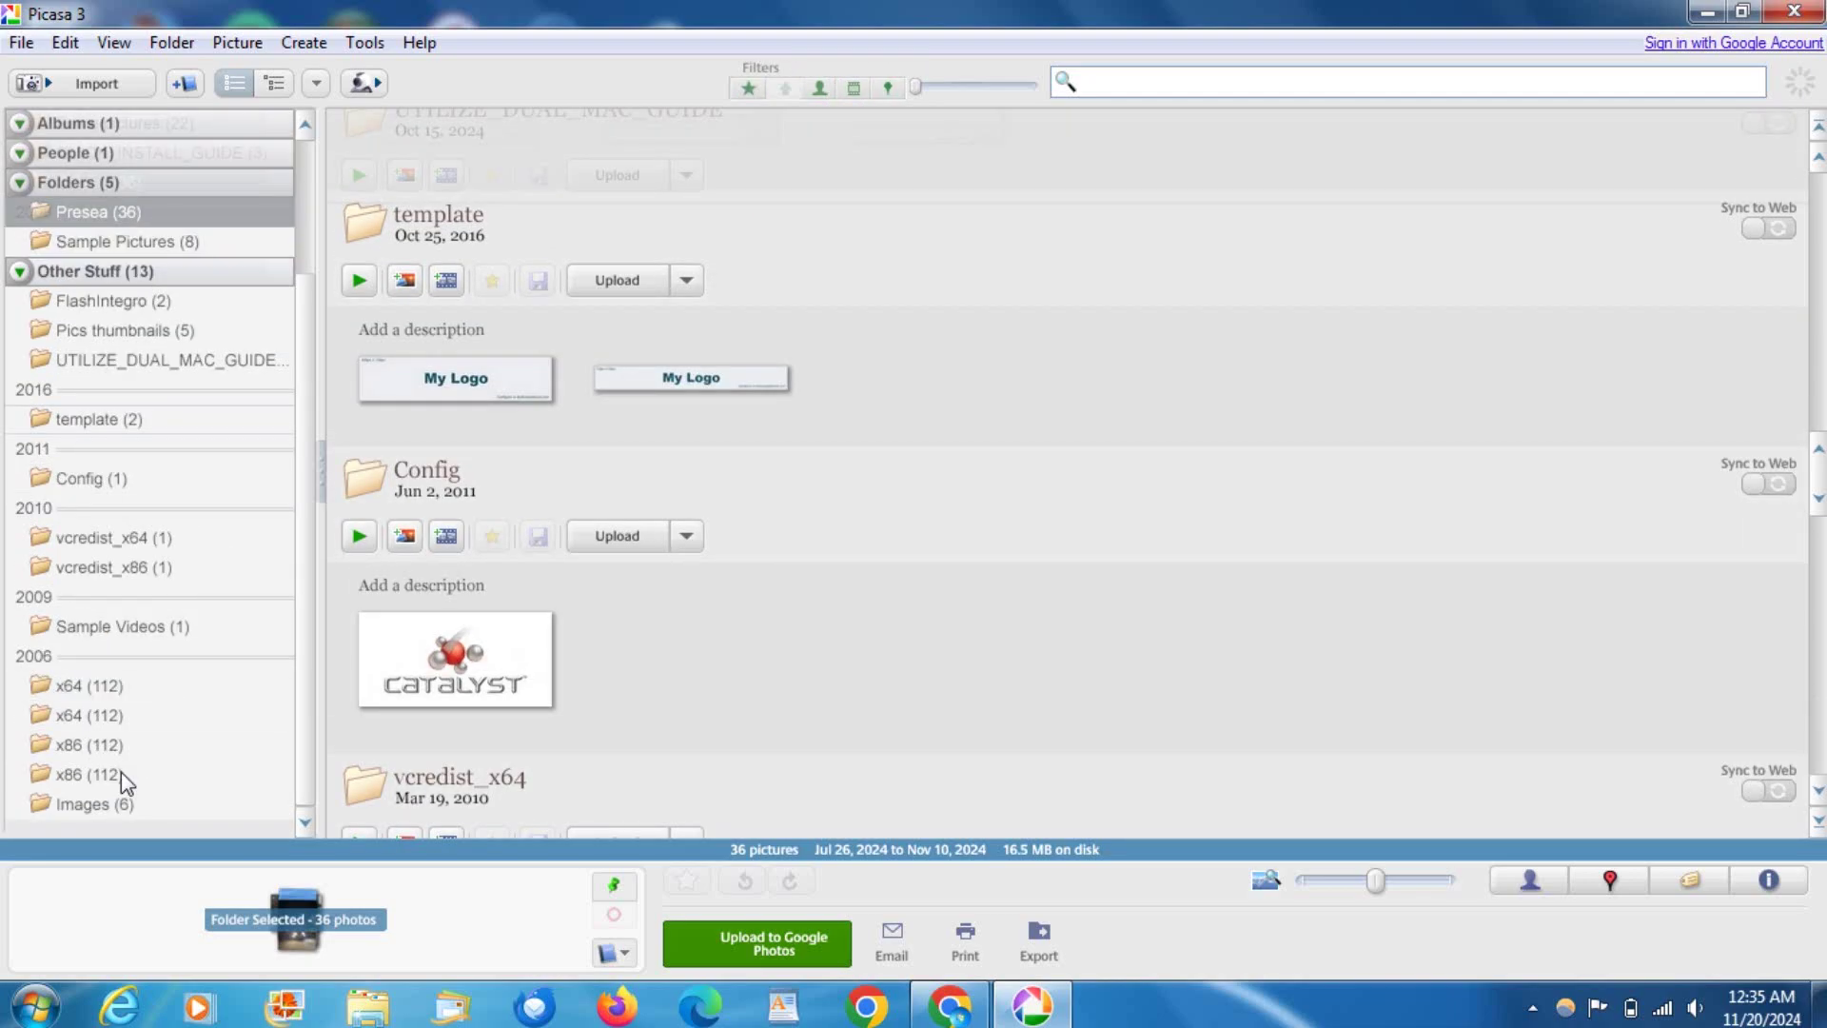
{"action": "scroll", "coordinate": [137, 723], "scroll_direction": "up", "scroll_amount": 3}
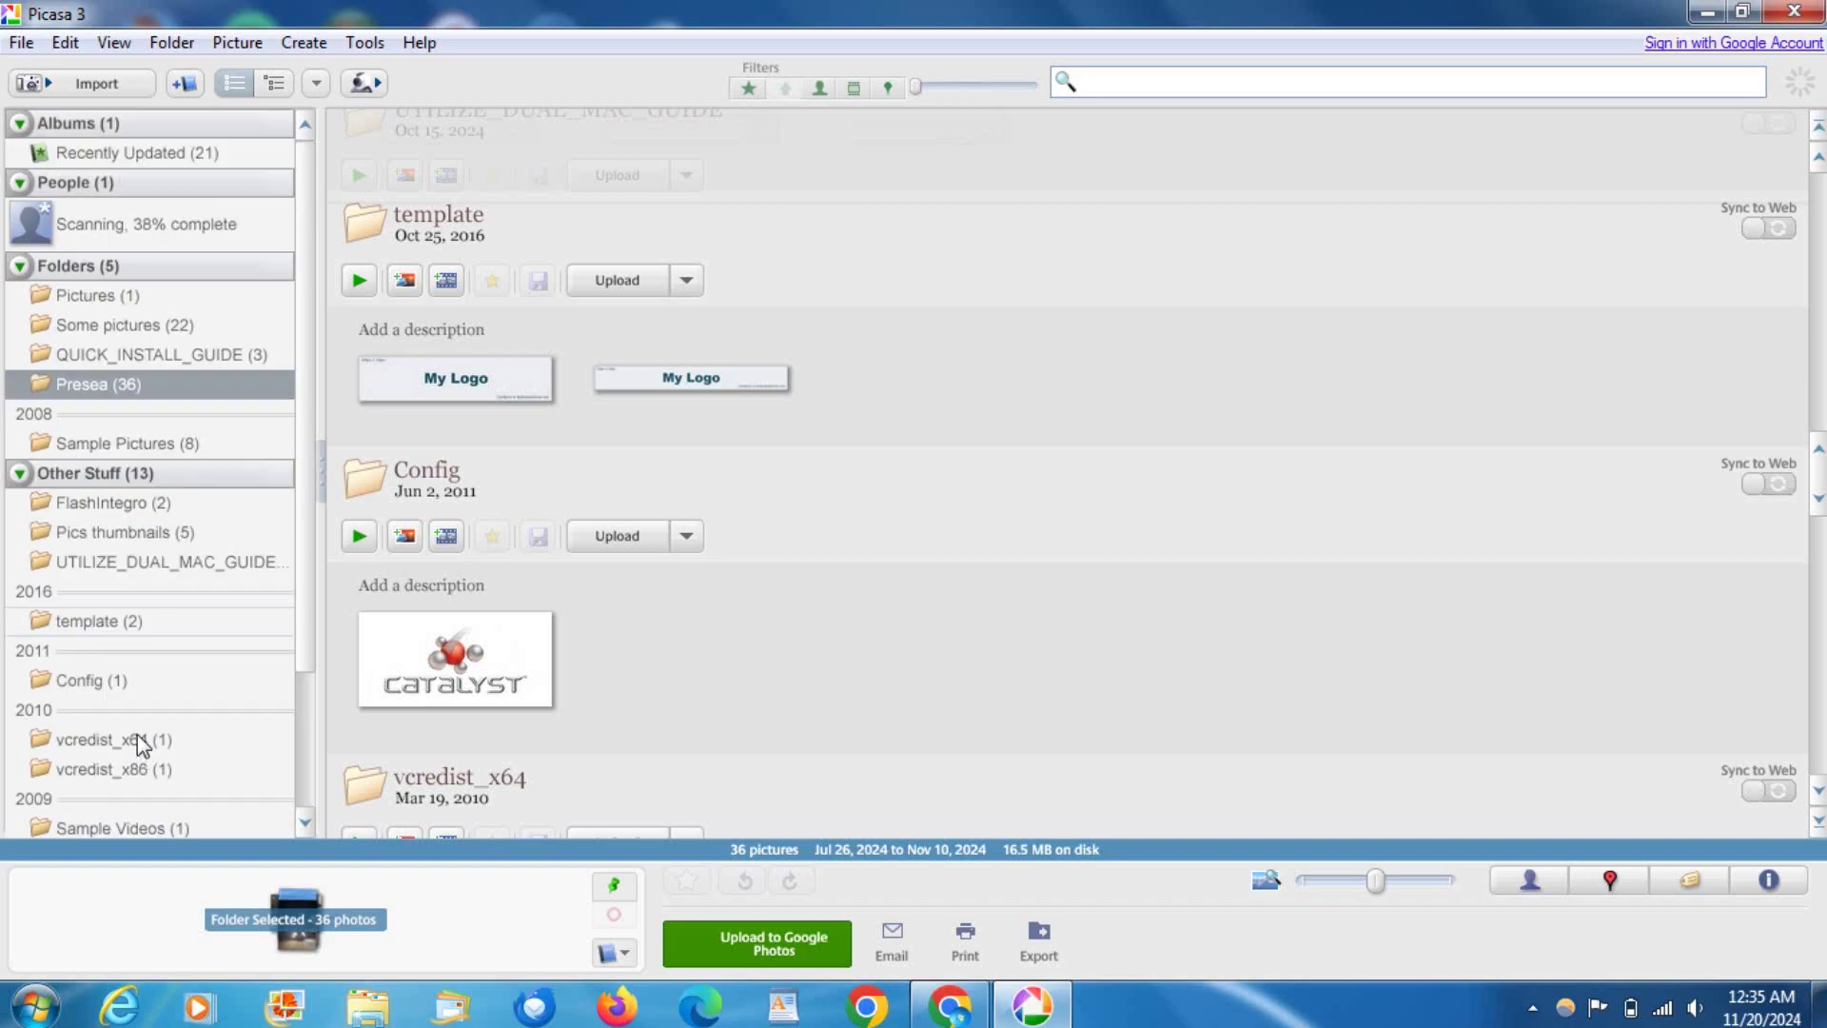
{"action": "left_click", "coordinate": [132, 328]}
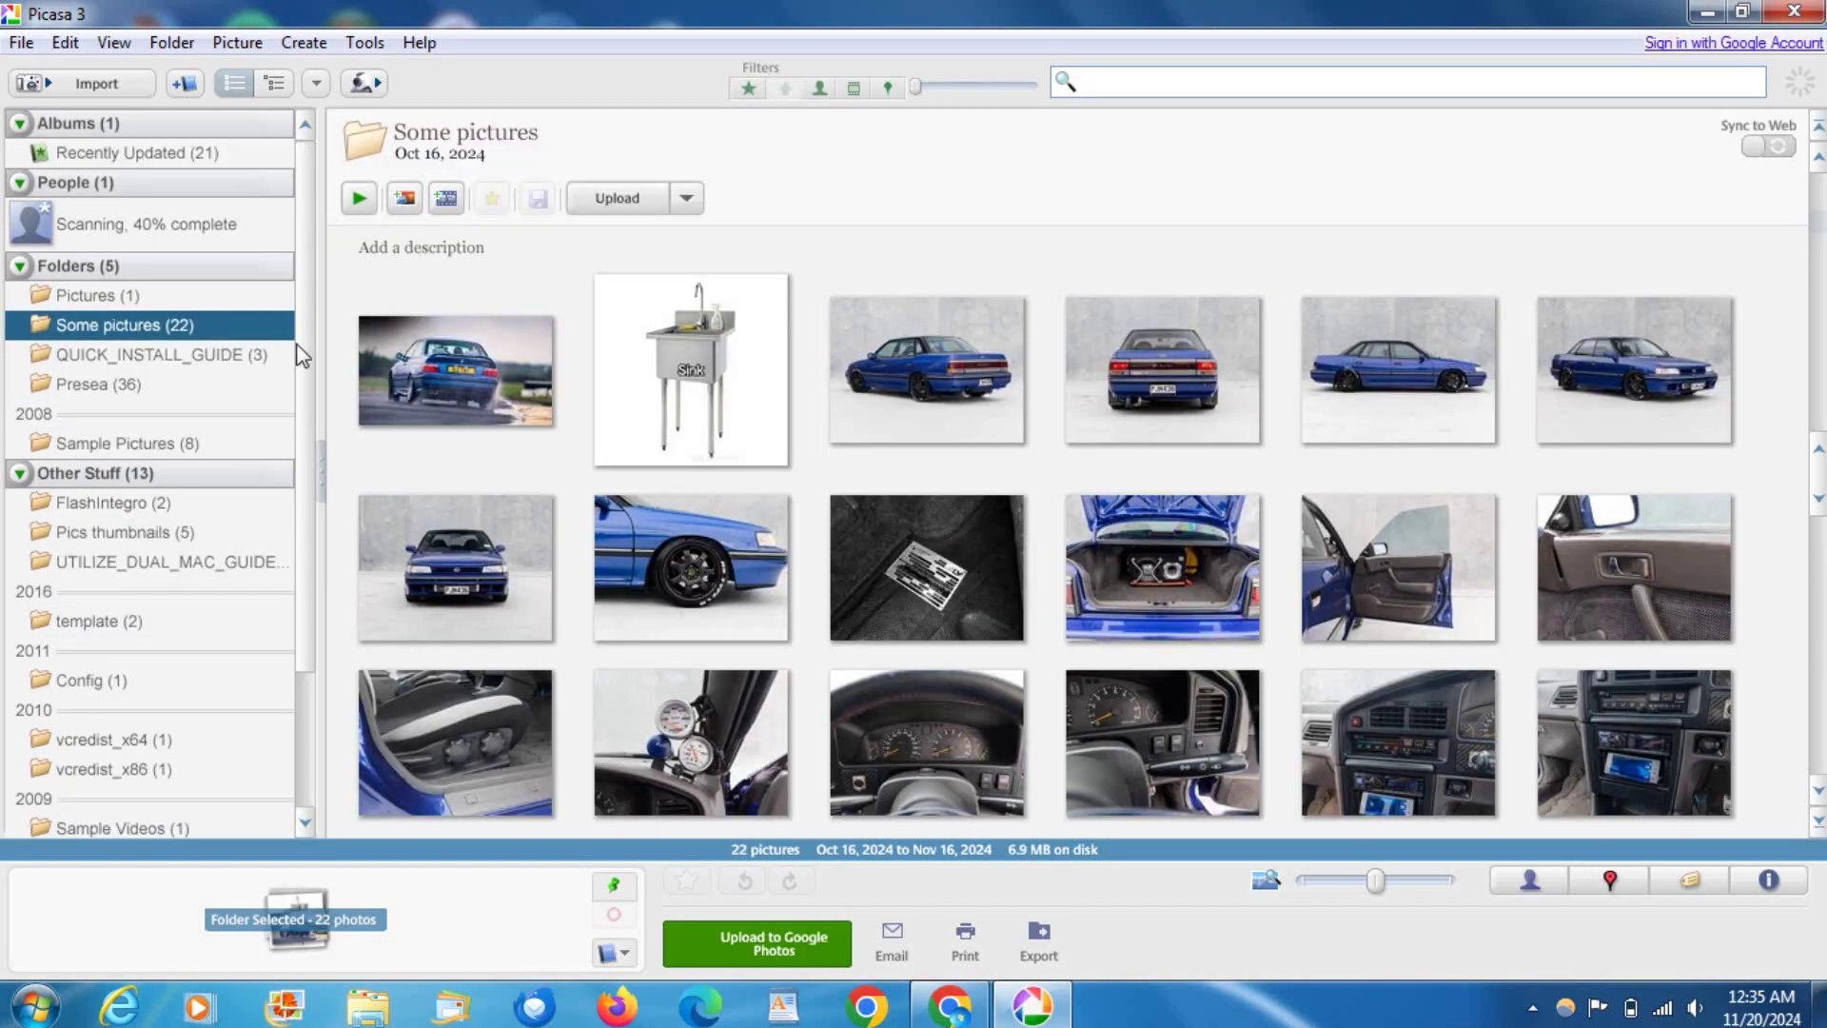
{"action": "scroll", "coordinate": [1077, 396], "scroll_direction": "down", "scroll_amount": 10}
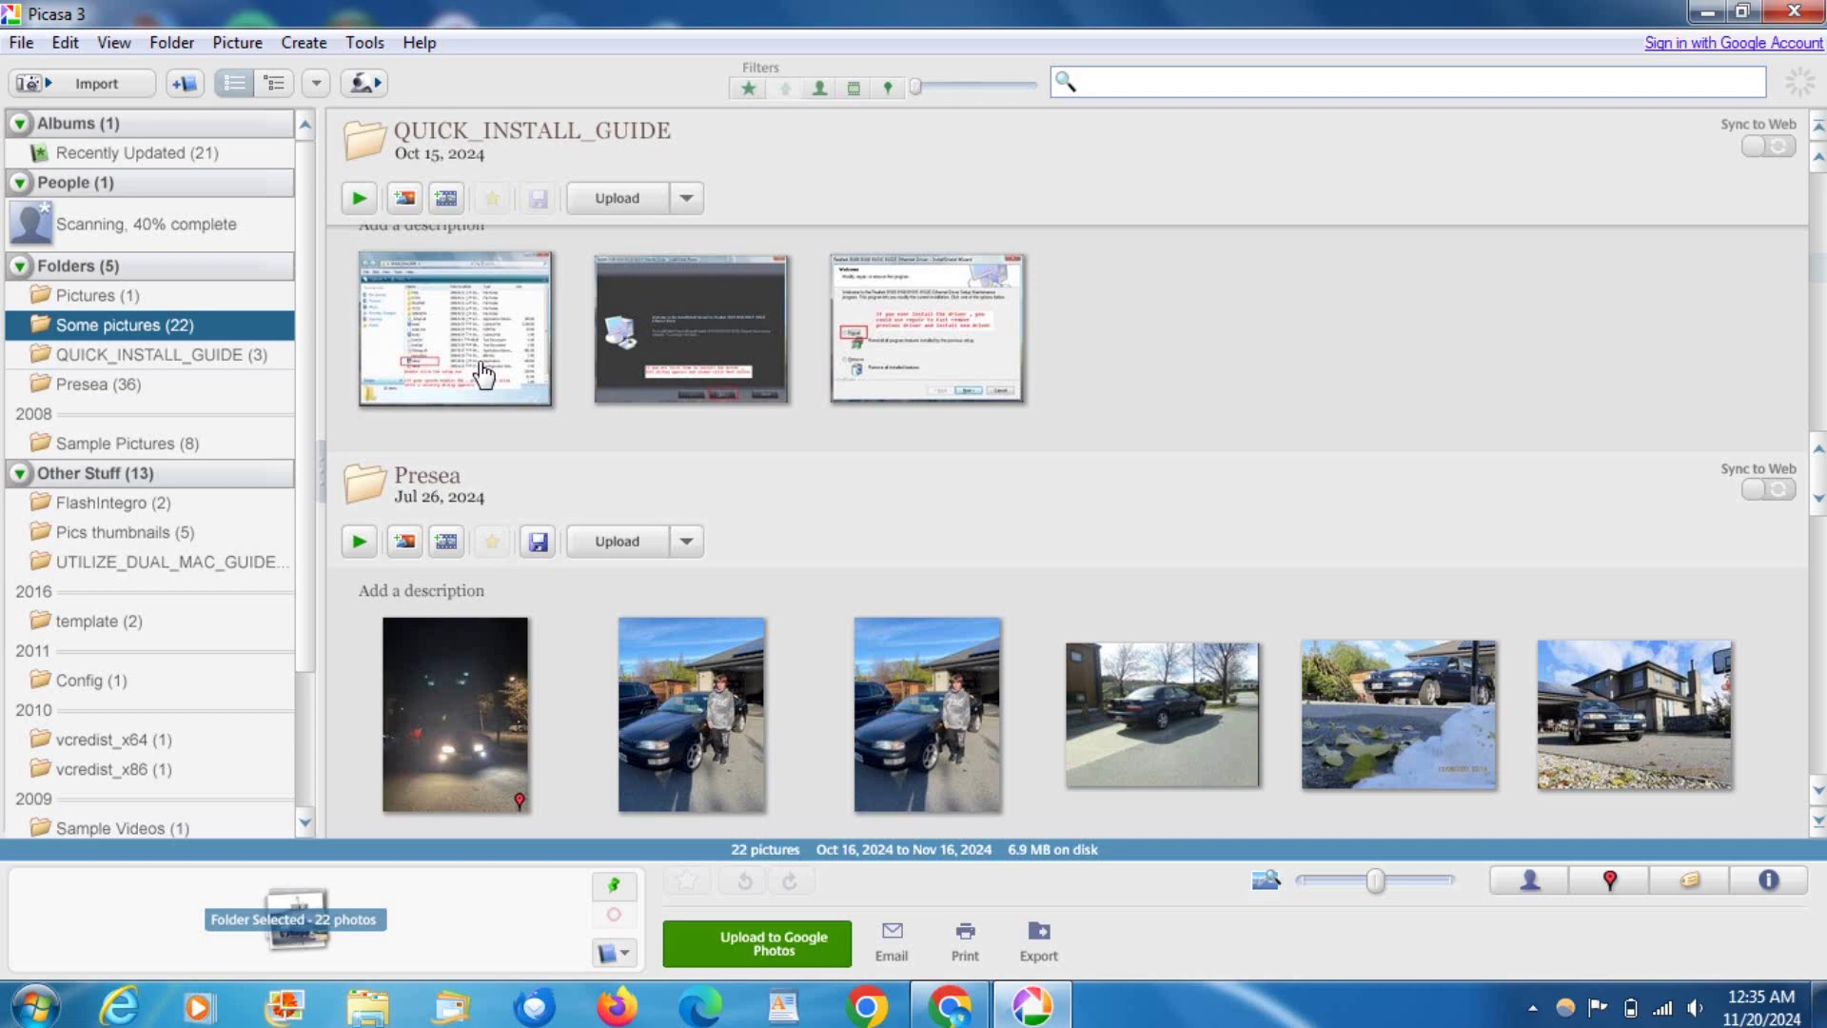
{"action": "scroll", "coordinate": [490, 377], "scroll_direction": "up", "scroll_amount": 2}
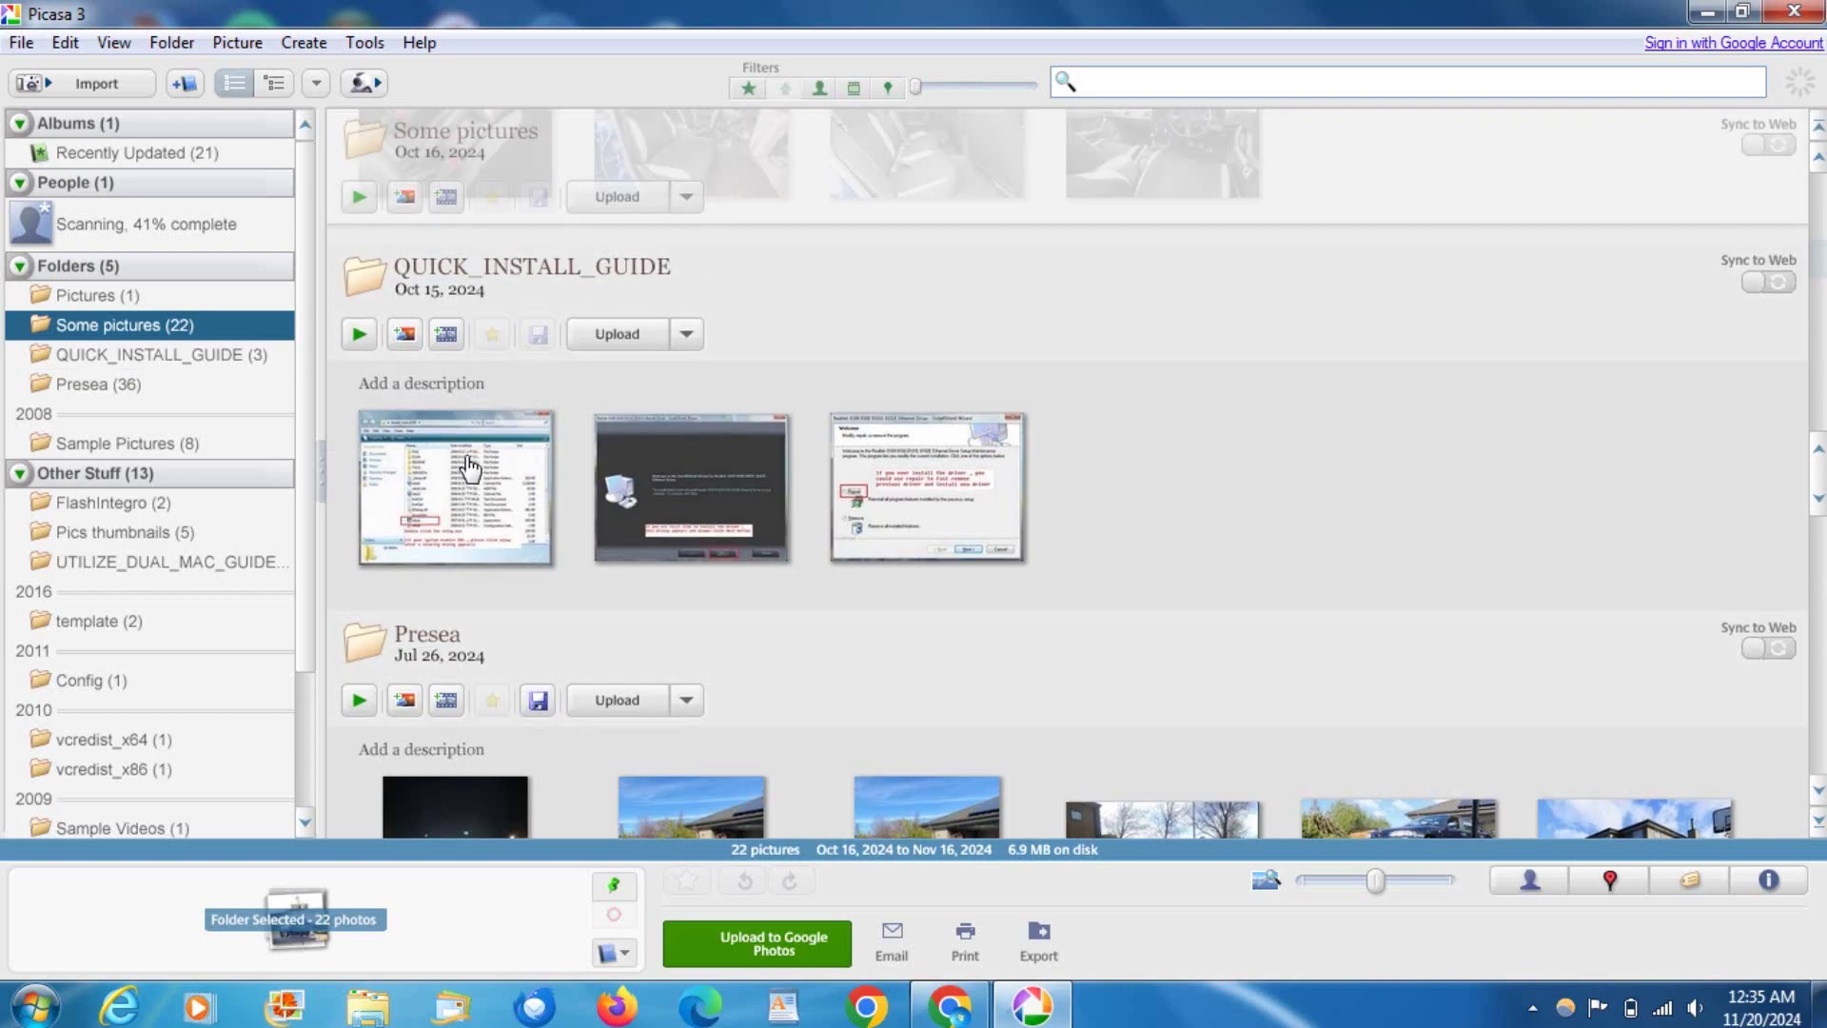
{"action": "scroll", "coordinate": [781, 419], "scroll_direction": "down", "scroll_amount": 4}
{"action": "scroll", "coordinate": [584, 326], "scroll_direction": "up", "scroll_amount": 4}
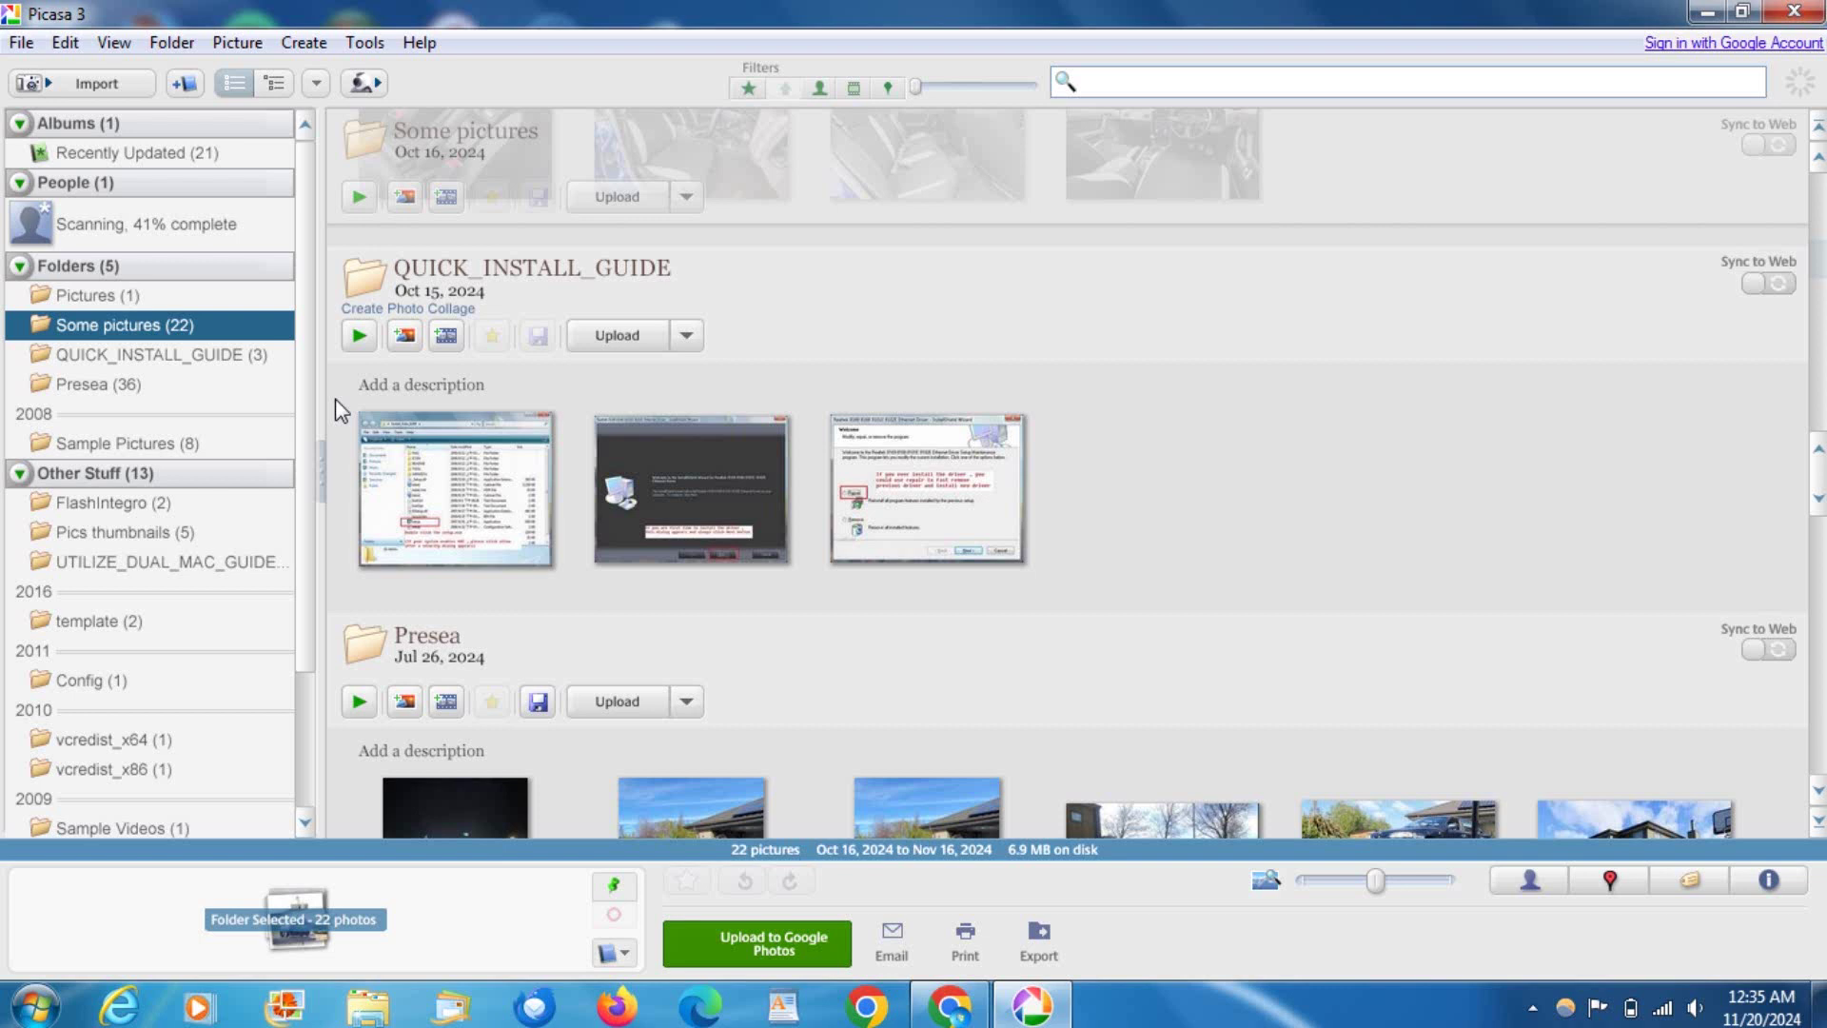
View QUICK_INSTALL_GUIDE, then return to Presea and scroll down to Sample Pictures.
{"action": "left_click", "coordinate": [113, 356]}
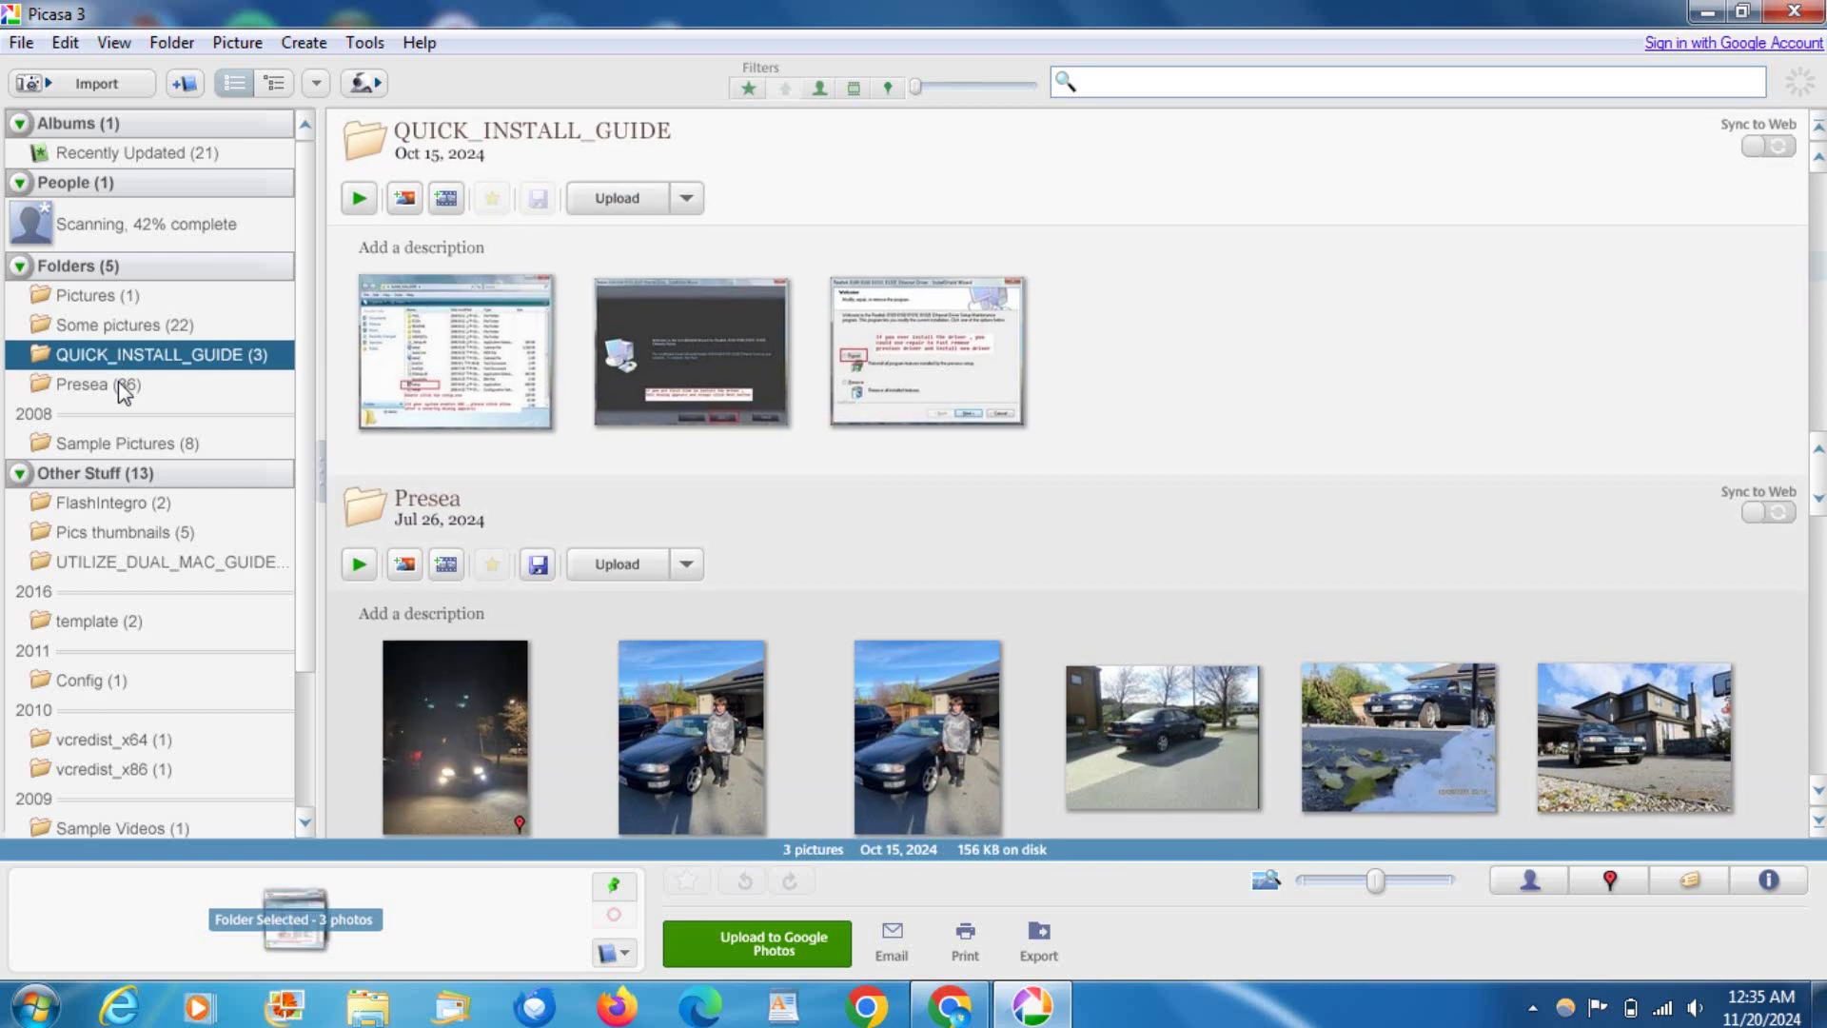
{"action": "left_click", "coordinate": [127, 385]}
{"action": "scroll", "coordinate": [584, 350], "scroll_direction": "down", "scroll_amount": 5}
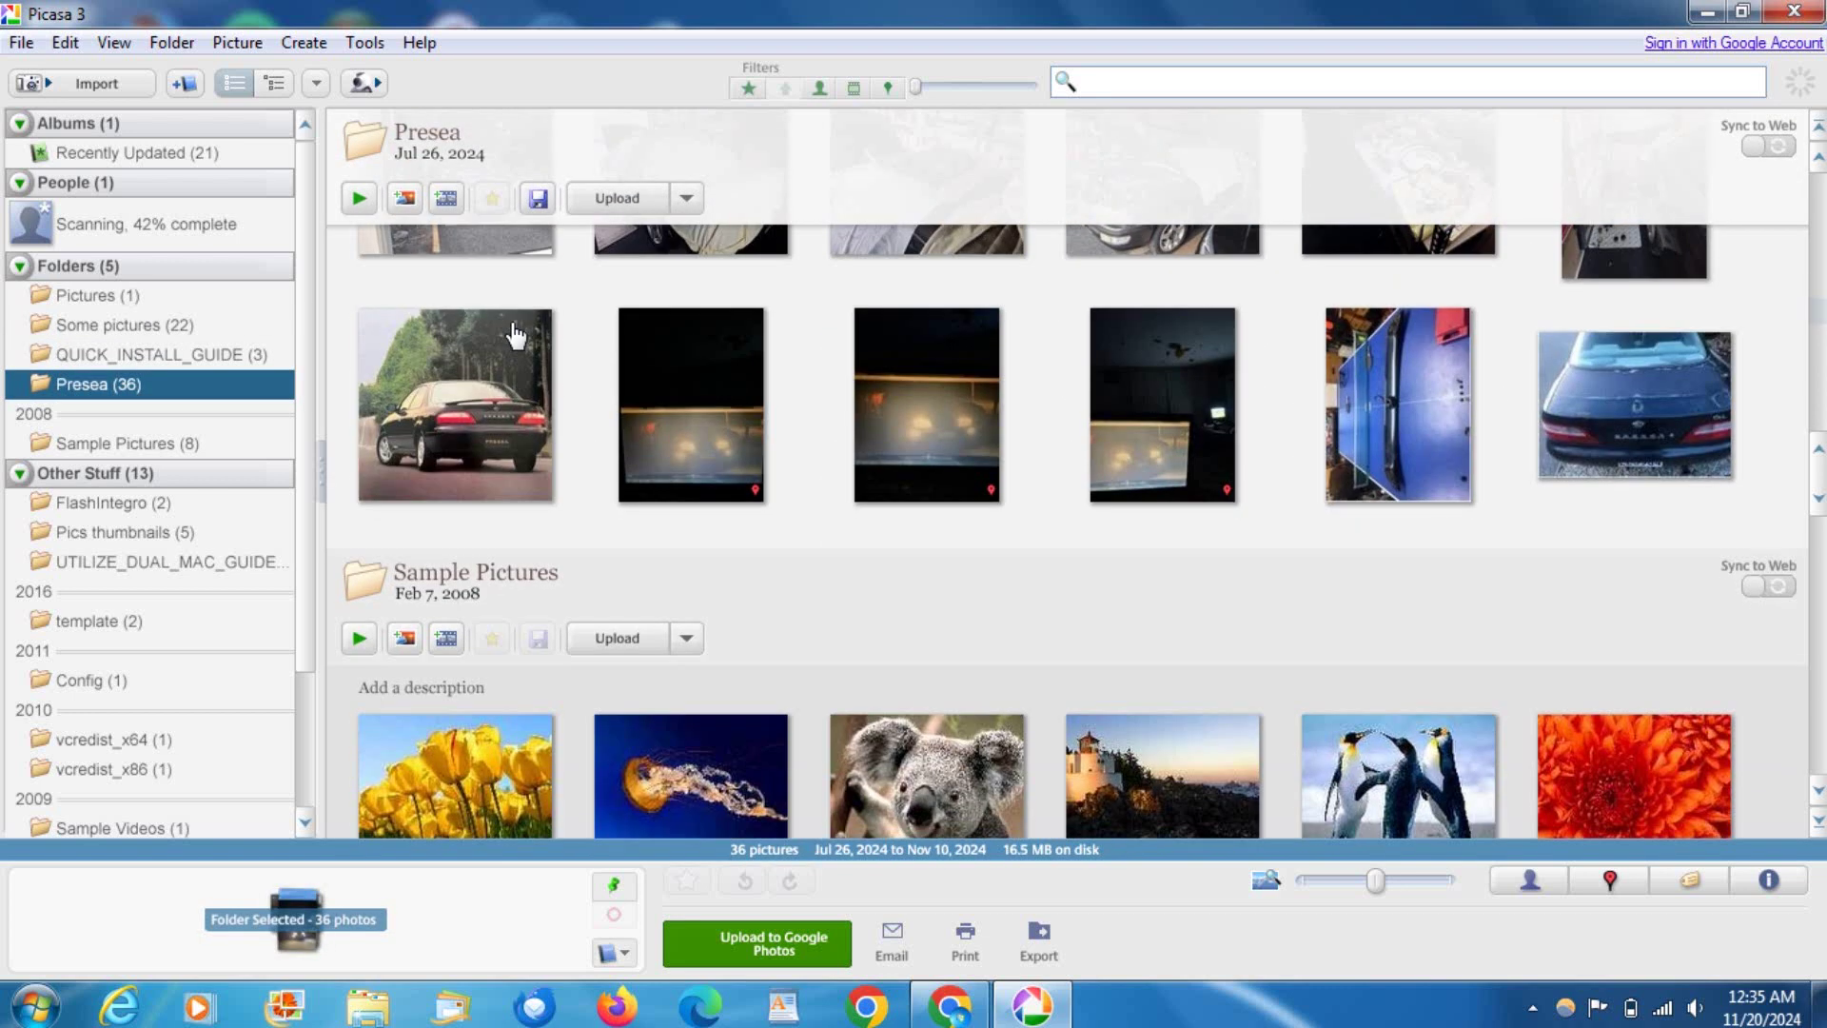
{"action": "scroll", "coordinate": [517, 328], "scroll_direction": "down", "scroll_amount": 5}
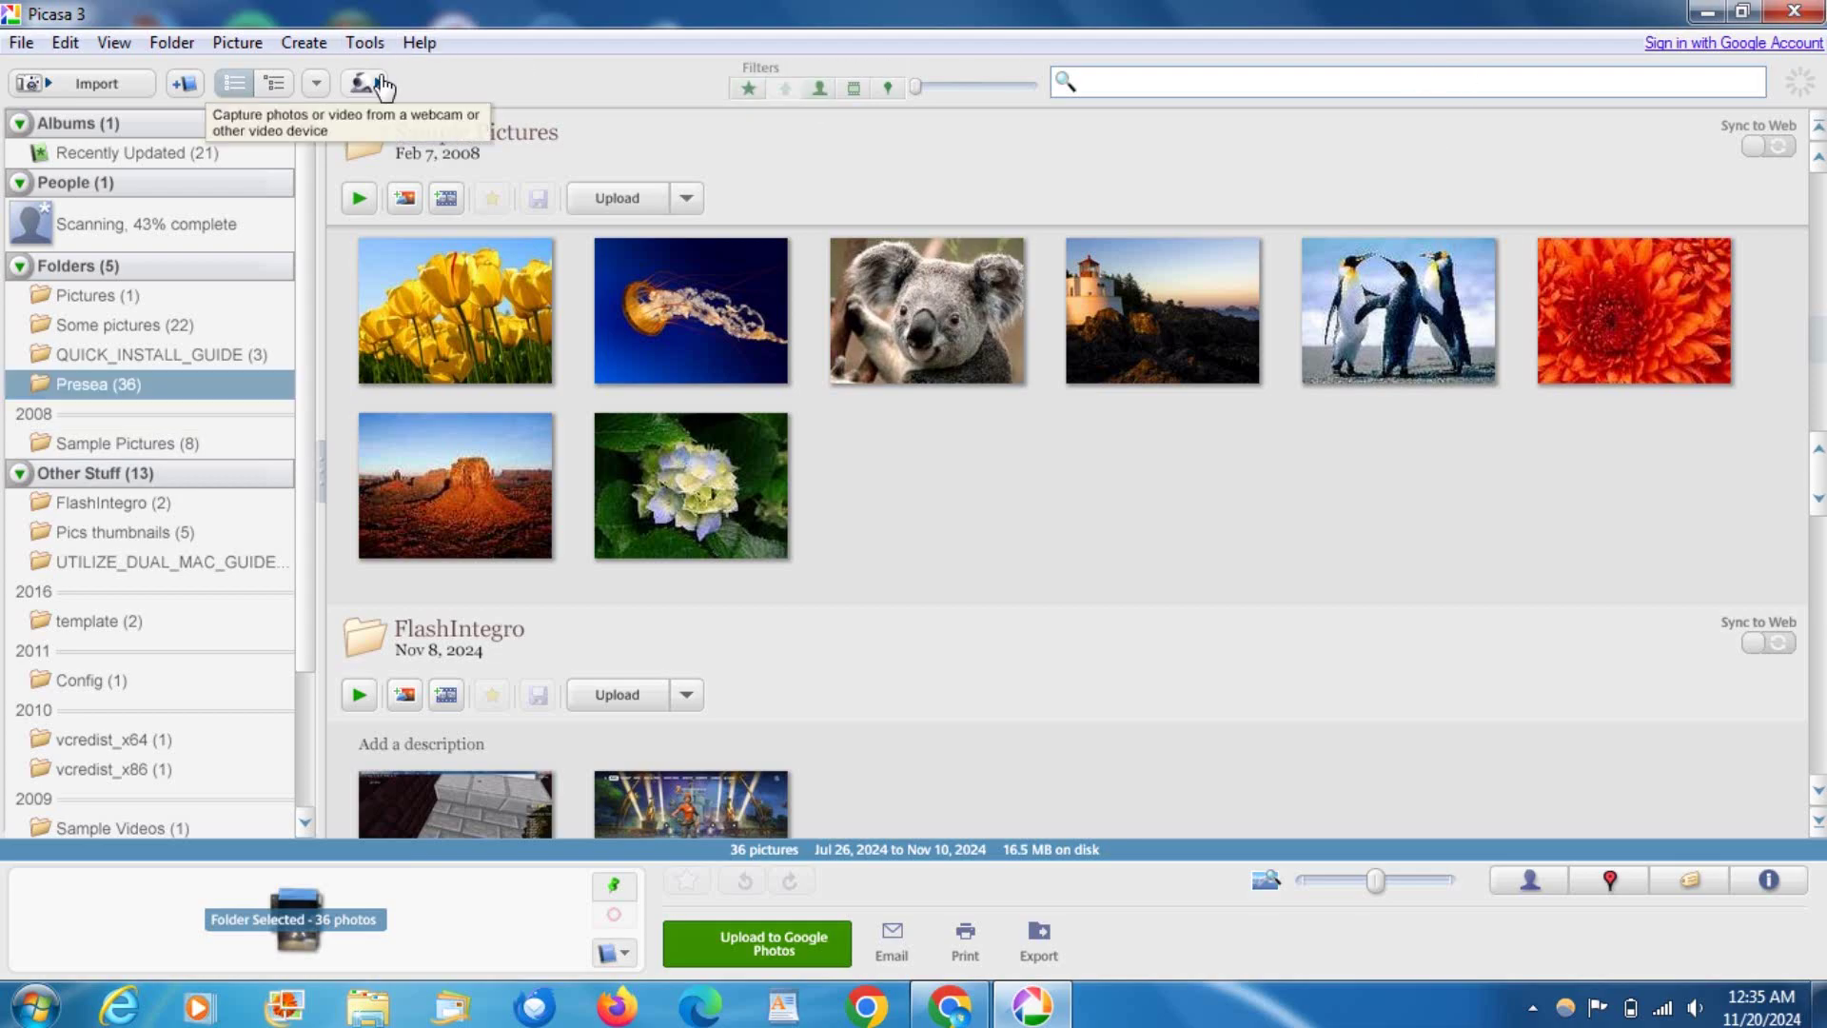
Restore and reposition the Picasa window, then open the Sample Pictures (8) folder.
{"action": "double_click", "coordinate": [556, 13]}
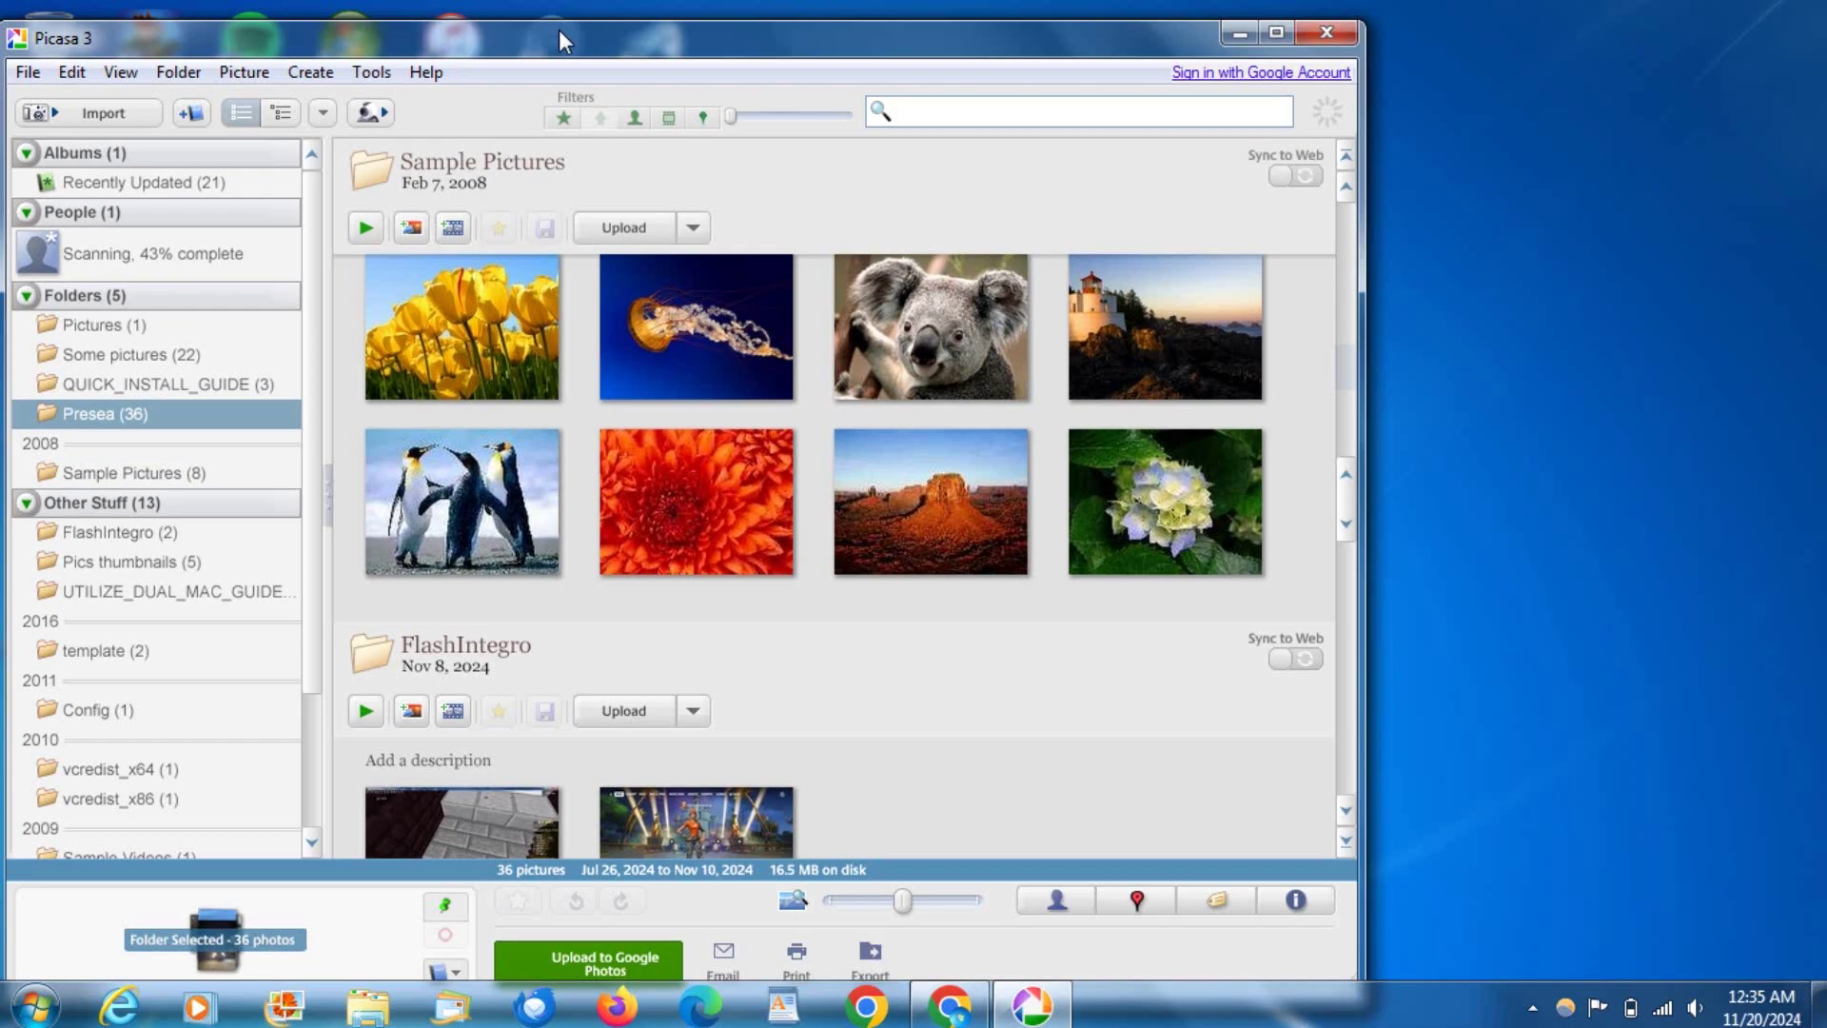
{"action": "left_click_drag", "start_coordinate": [559, 34], "coordinate": [756, 3]}
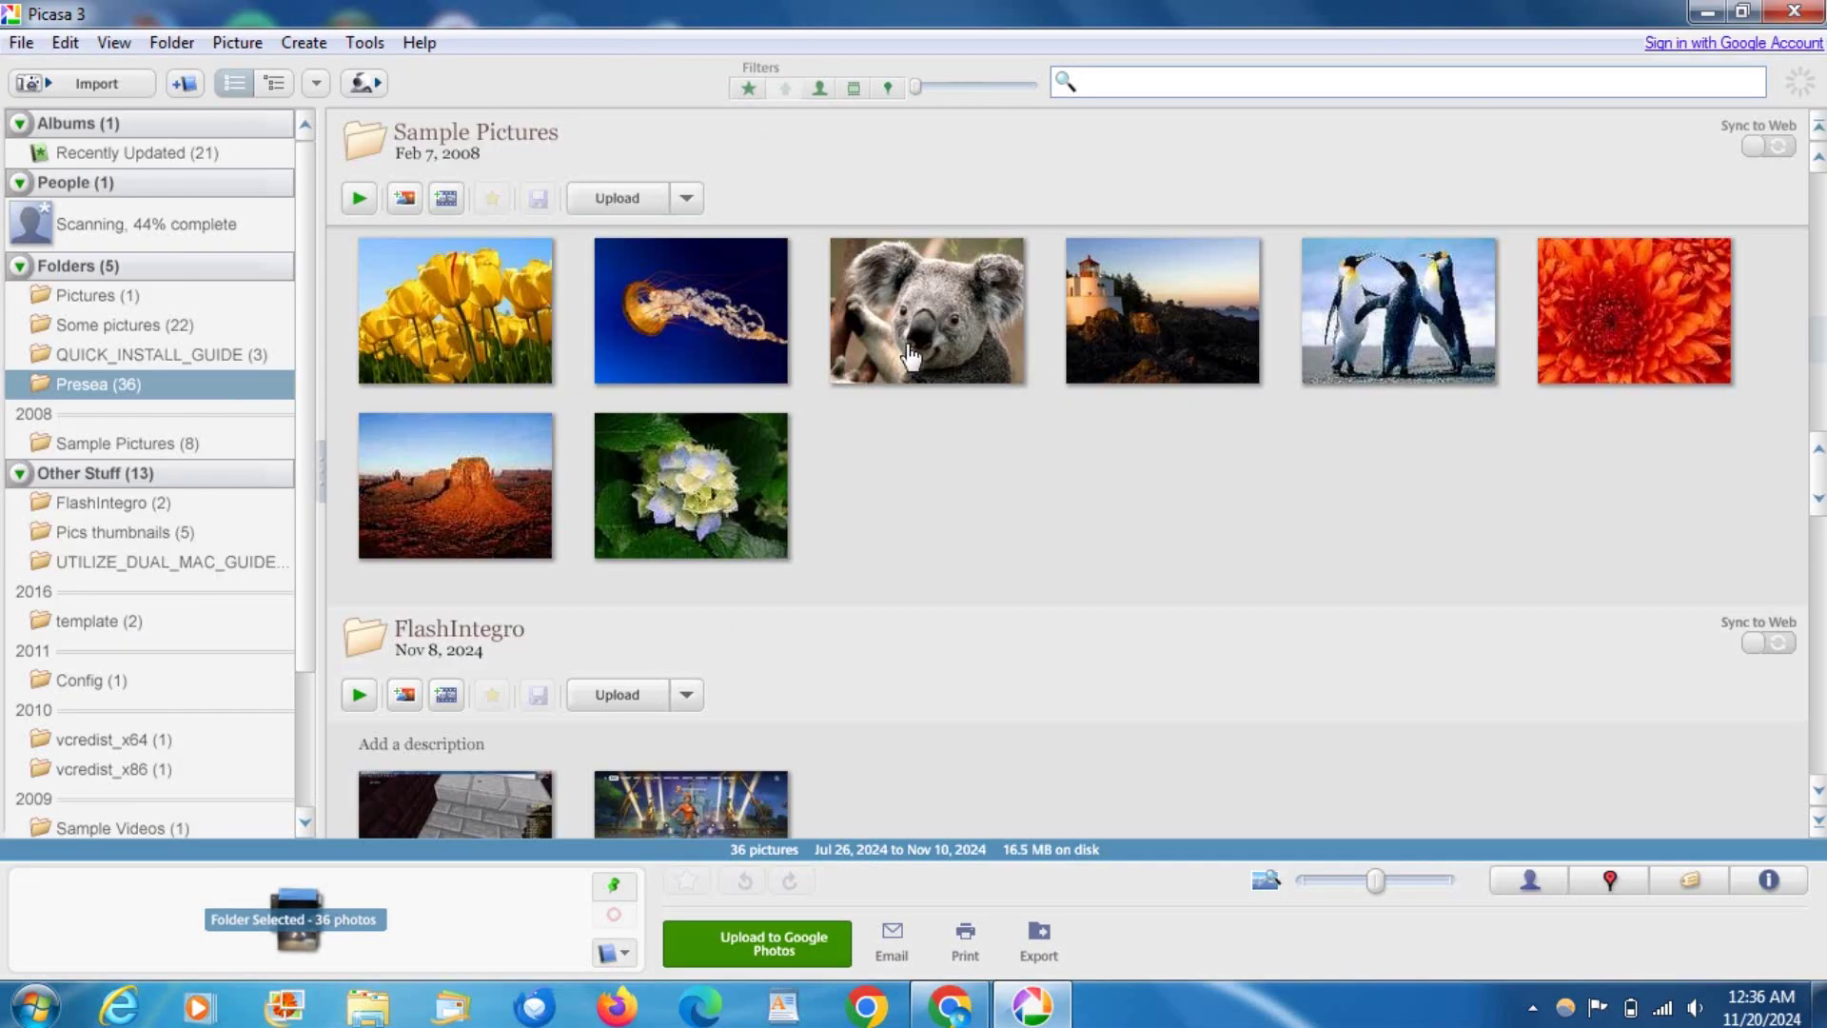
{"action": "scroll", "coordinate": [601, 341], "scroll_direction": "down", "scroll_amount": 3}
{"action": "scroll", "coordinate": [602, 314], "scroll_direction": "up", "scroll_amount": 5}
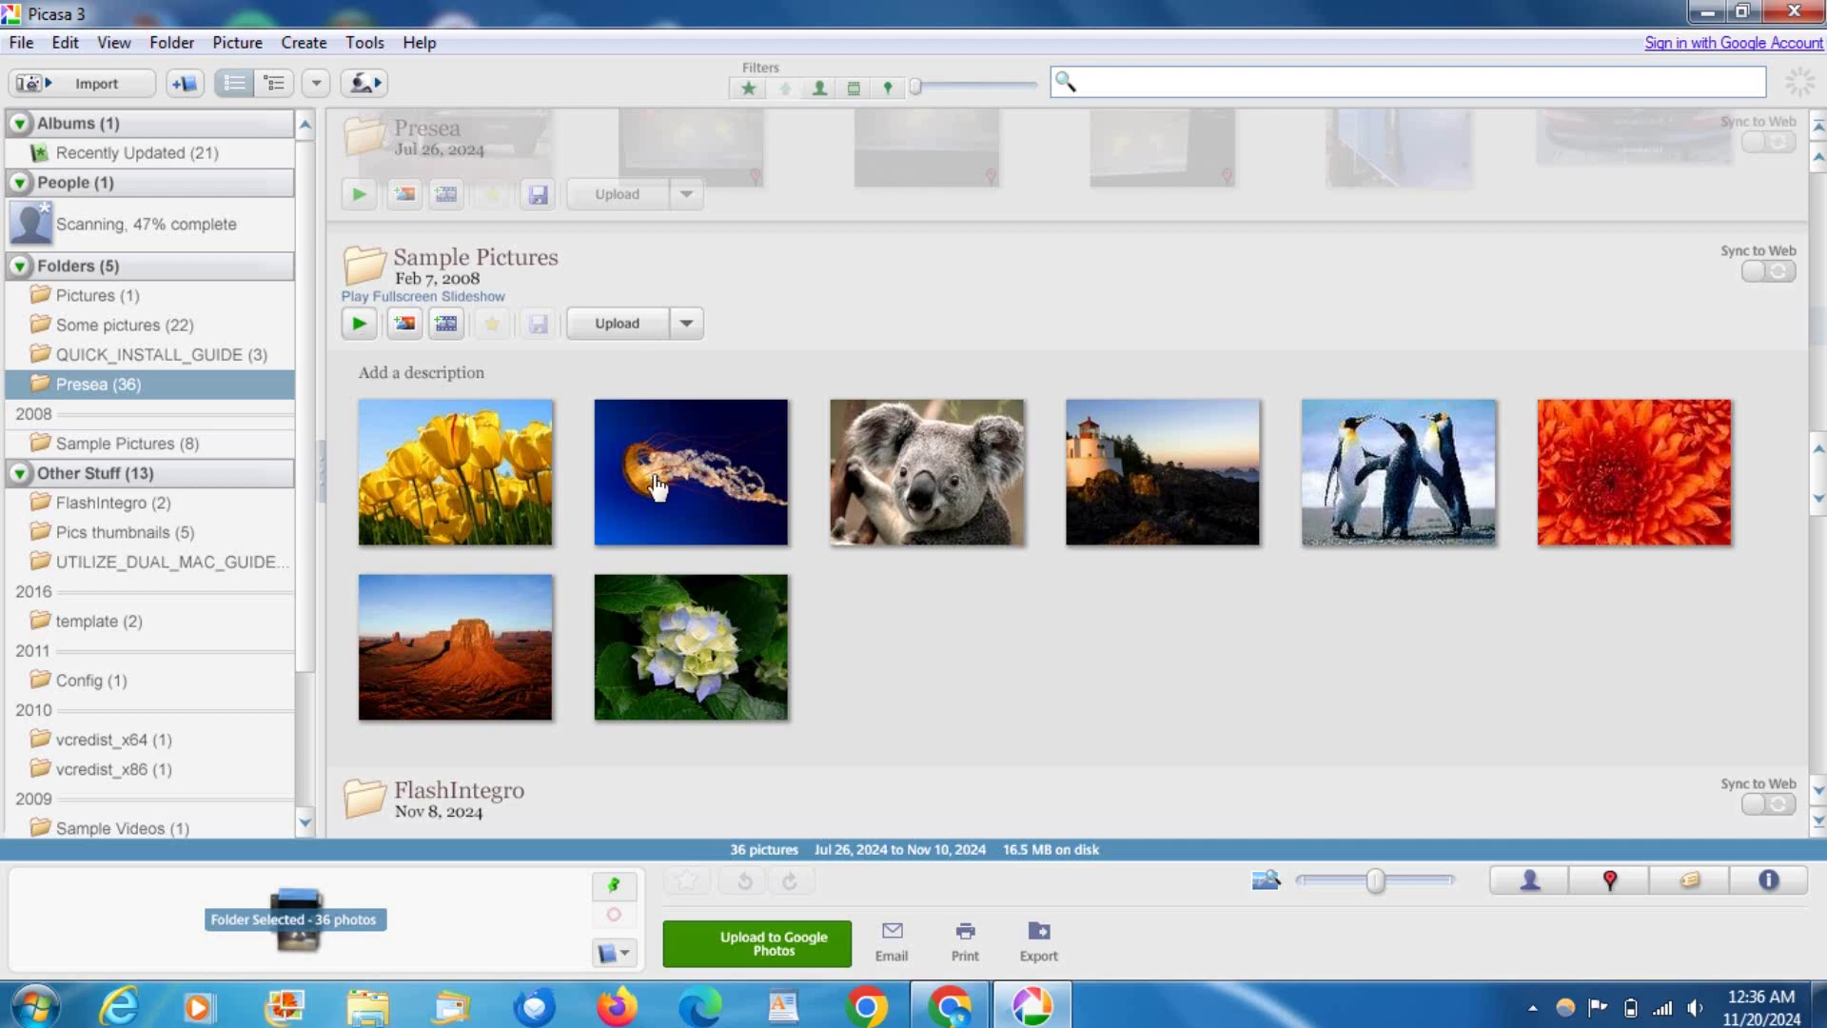
{"action": "mouse_move", "coordinate": [1048, 1002]}
{"action": "left_click", "coordinate": [462, 729]}
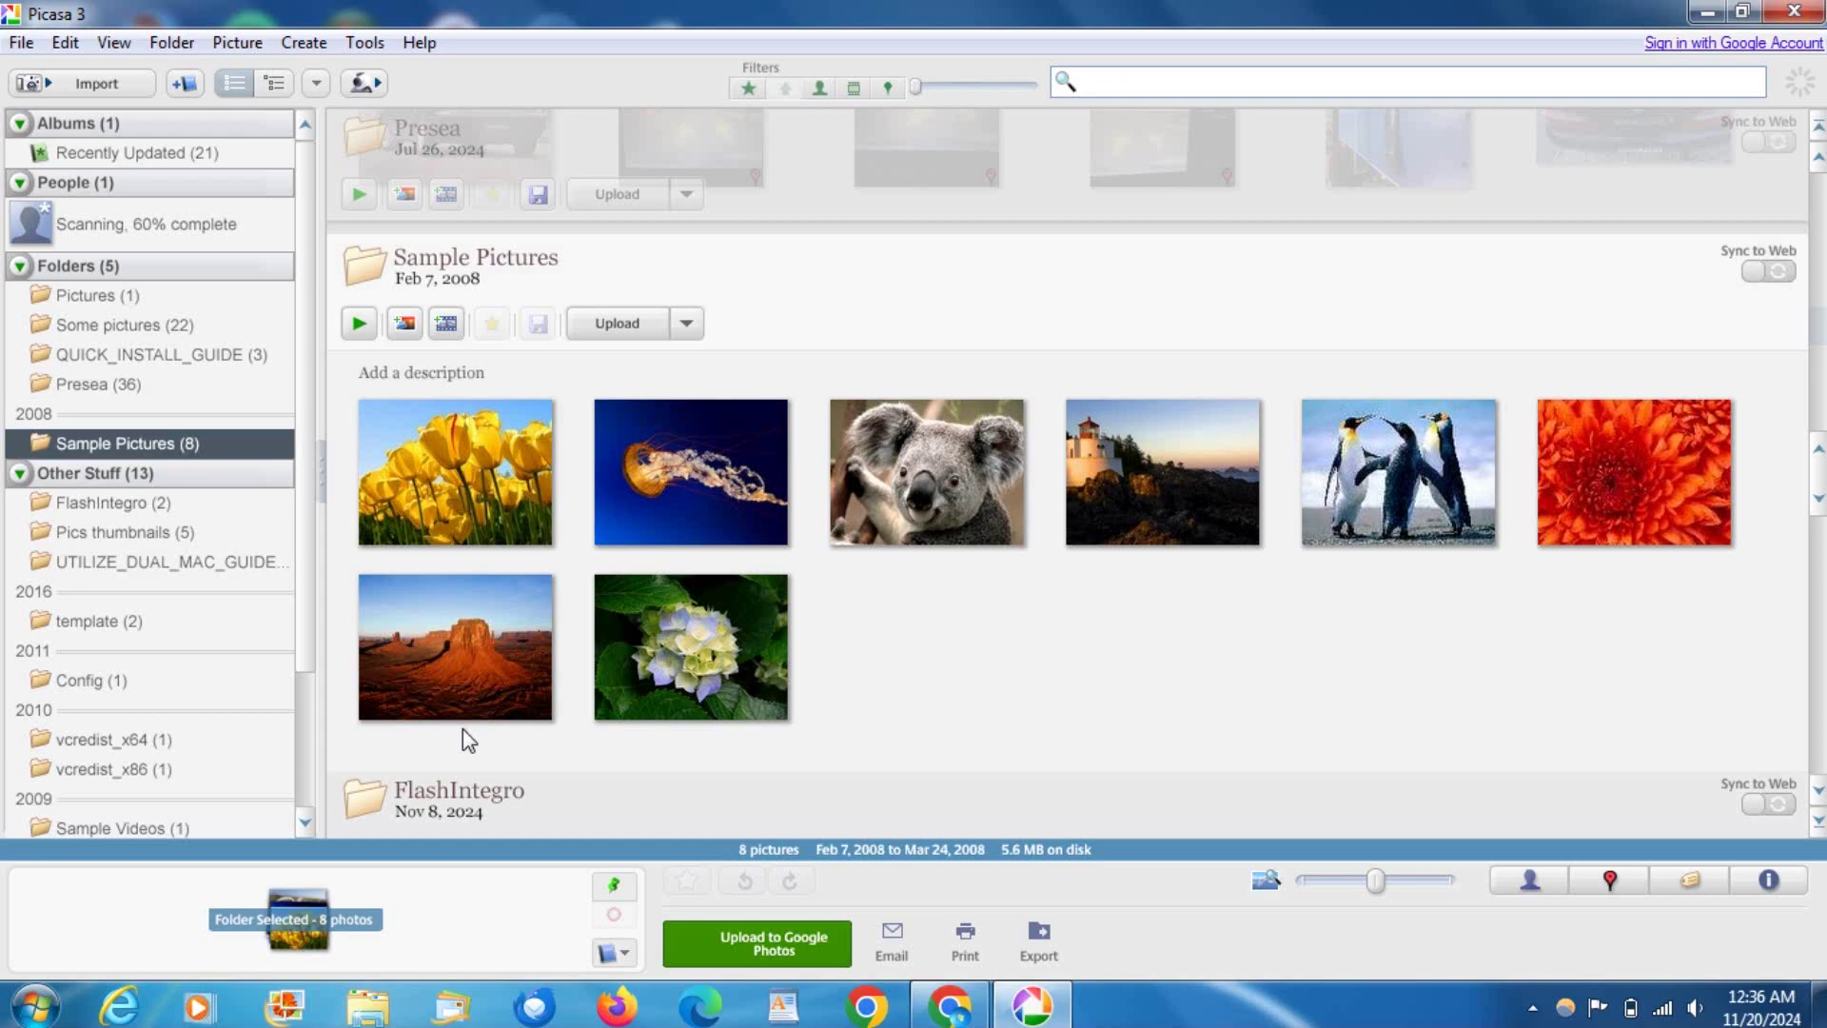